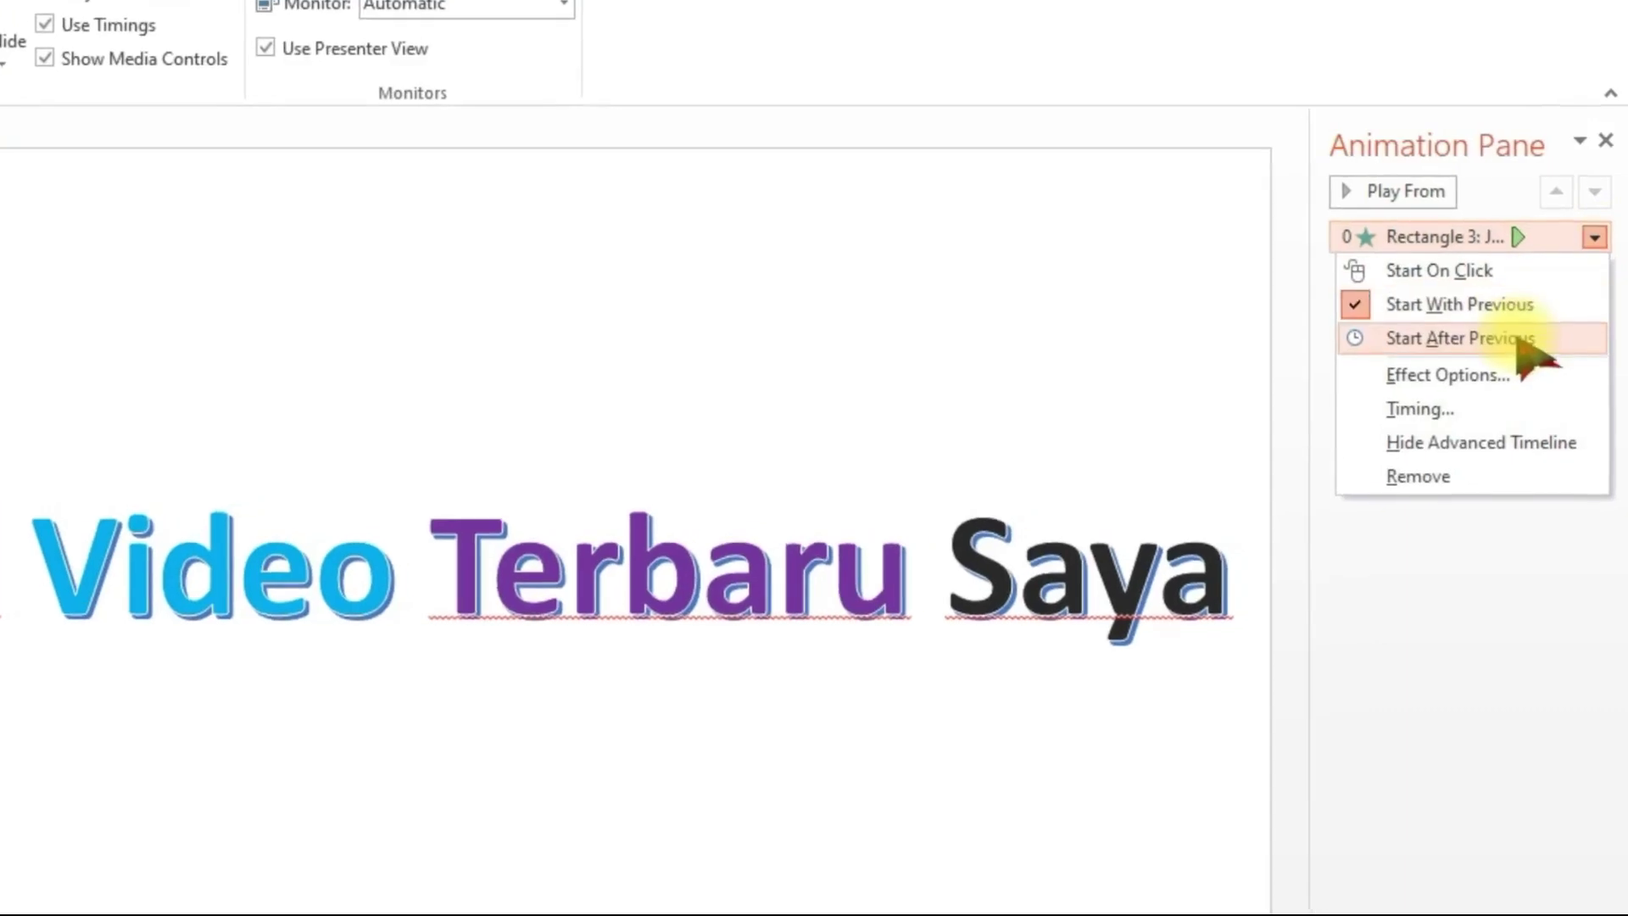
# Set the title text's animation to start after the previous one.
pyautogui.click(1537, 303)
pyautogui.click(1593, 243)
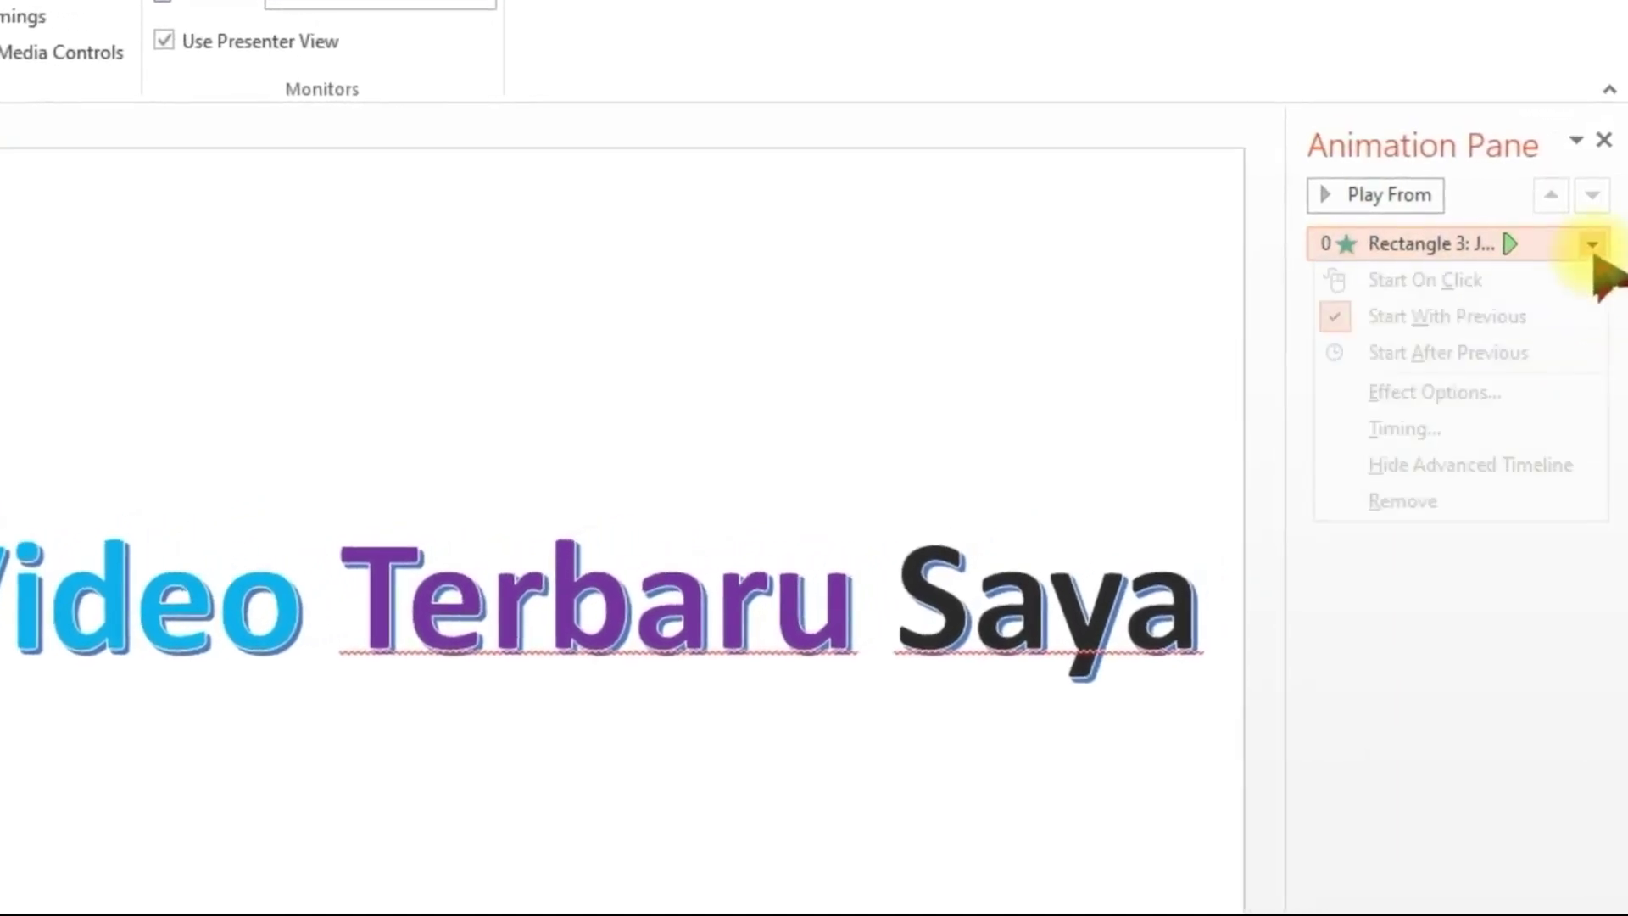
pyautogui.click(1390, 355)
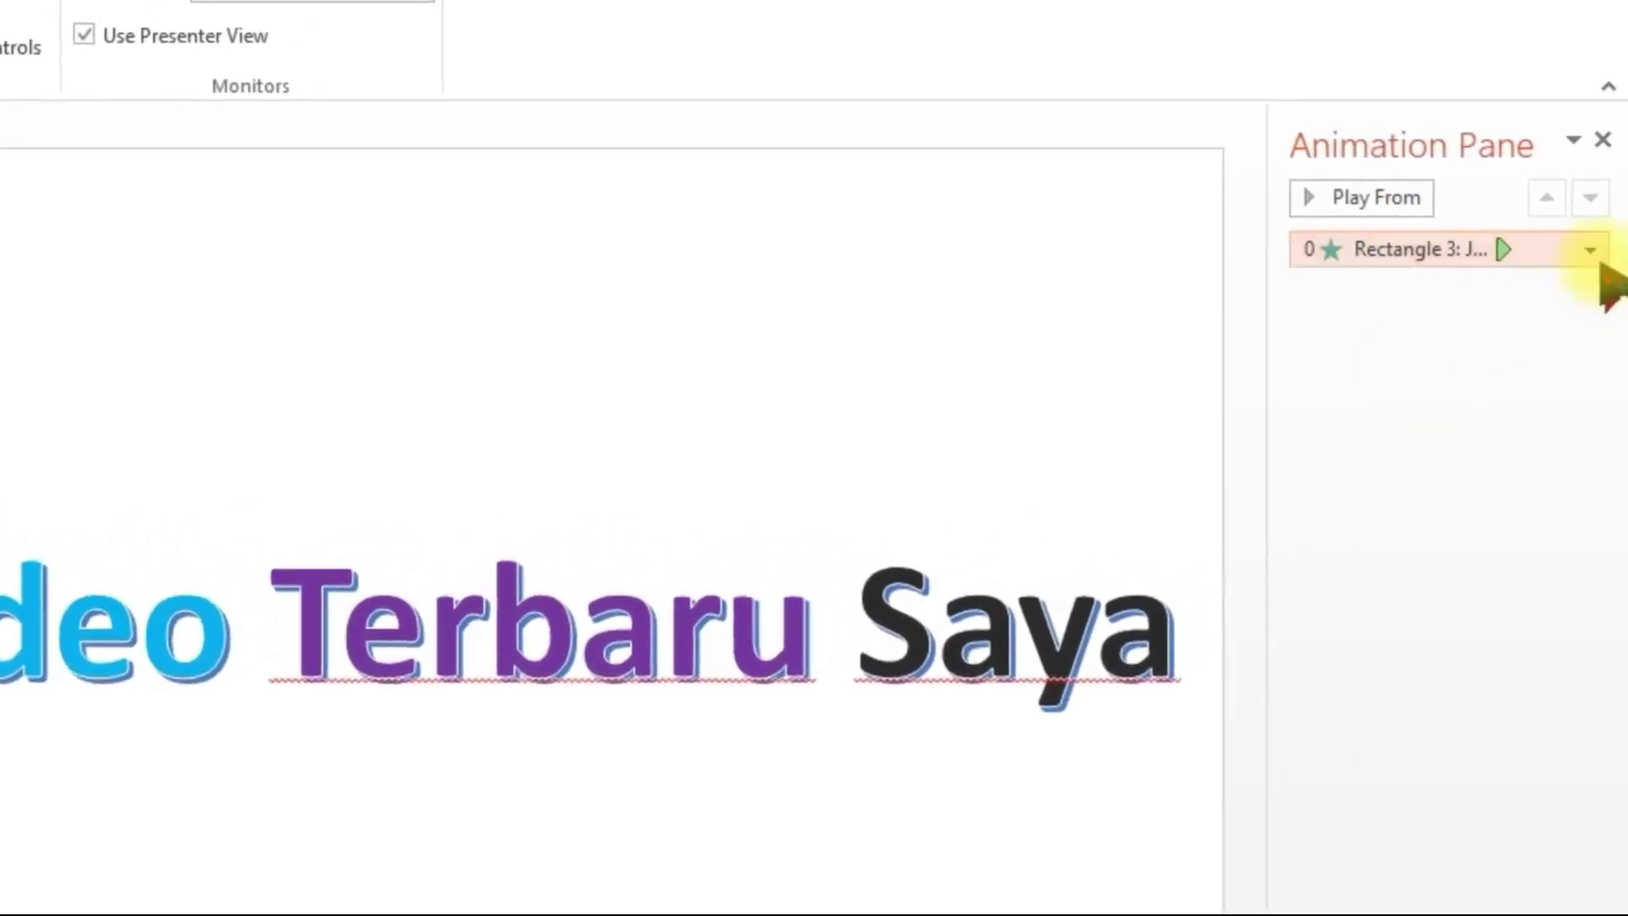
pyautogui.click(1591, 250)
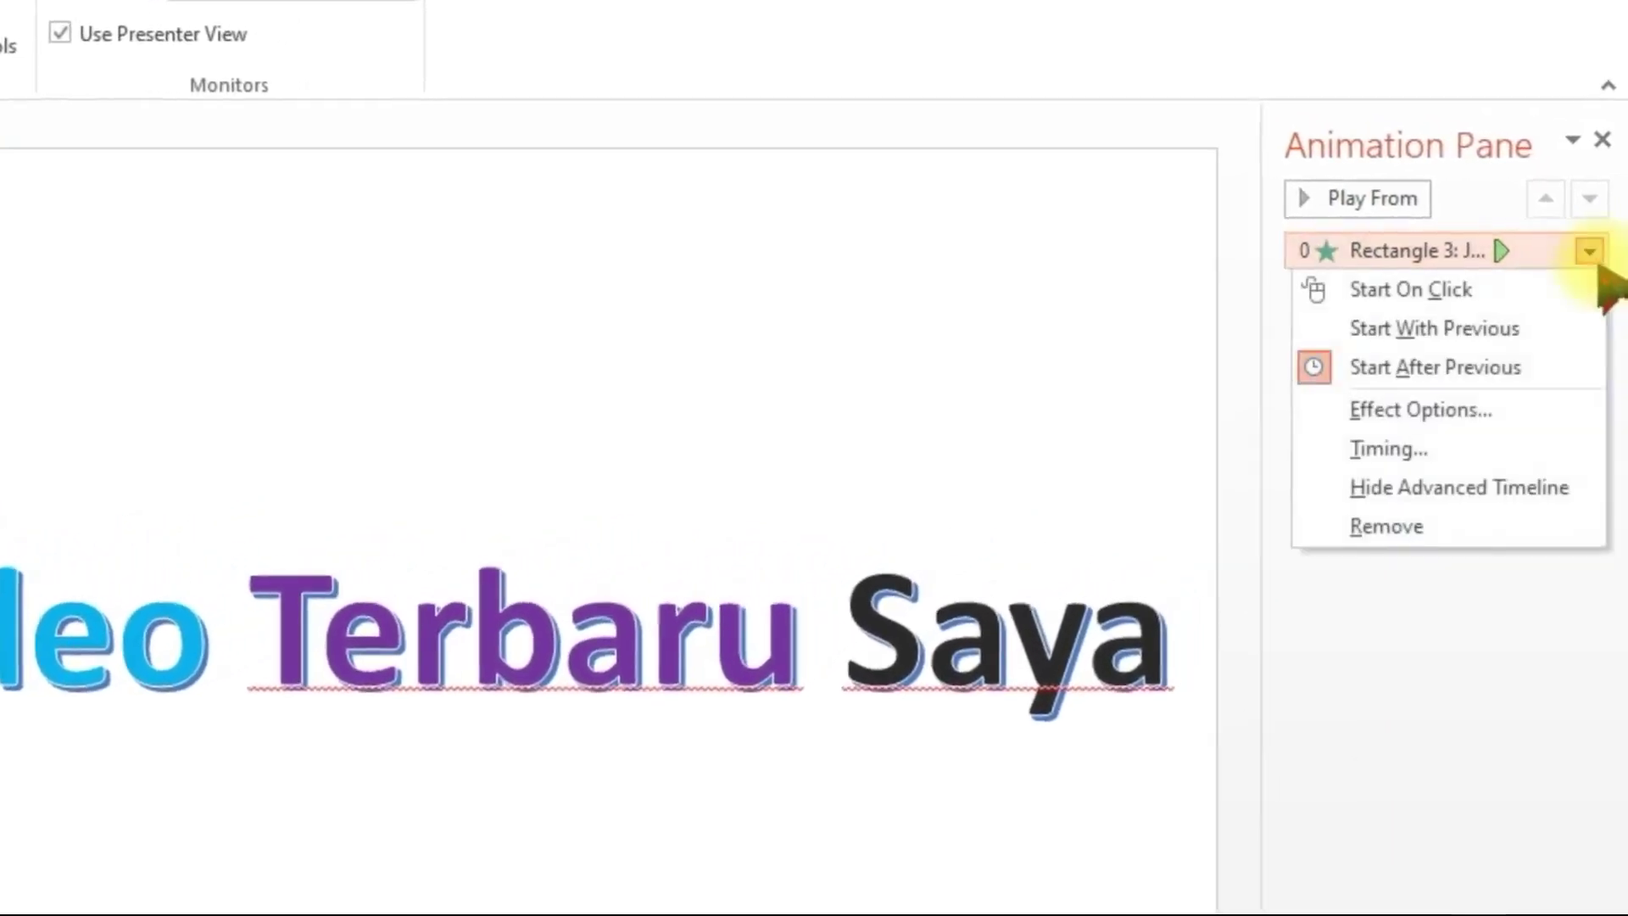
pyautogui.click(1543, 365)
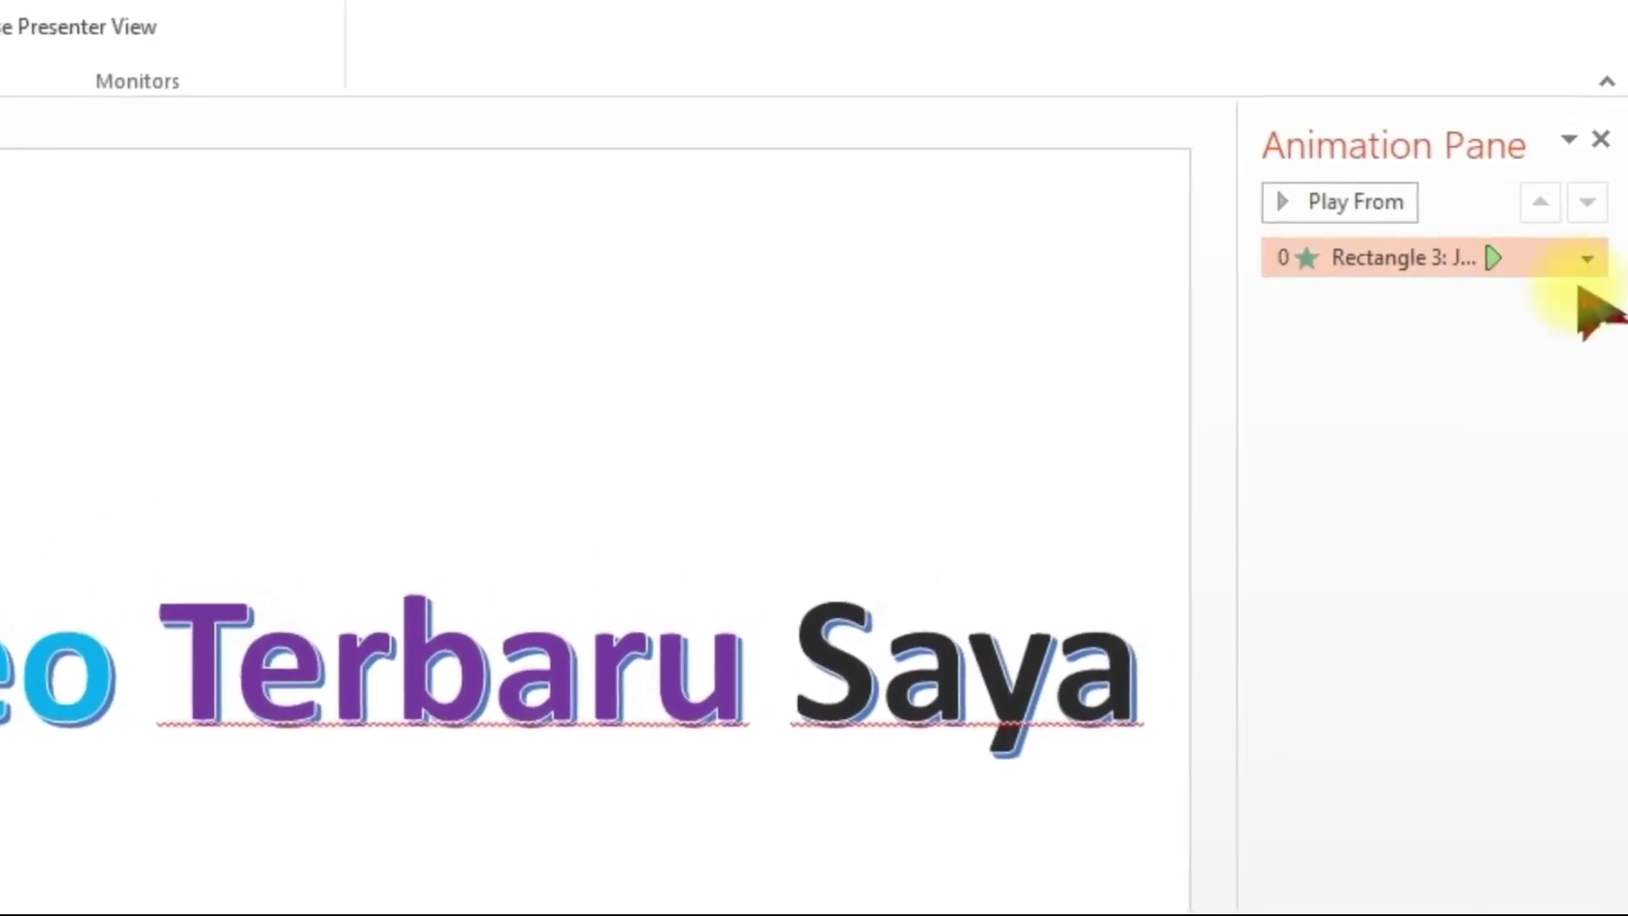
# Set the title text's animation to Start With Previous and check the chosen start option.
pyautogui.click(1587, 257)
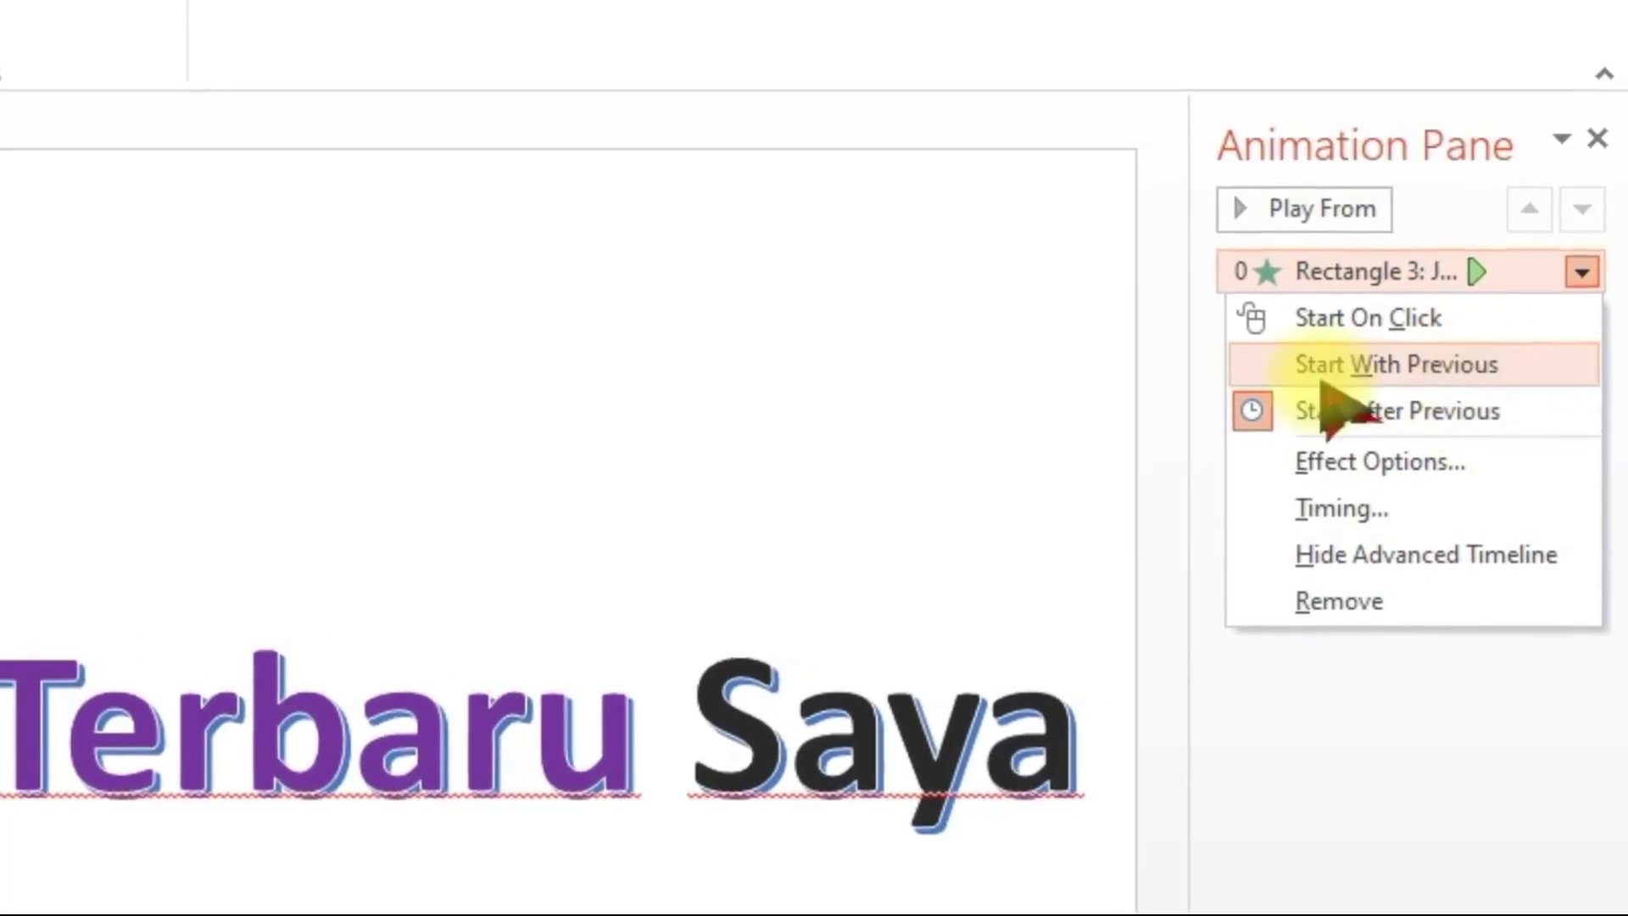
pyautogui.click(1247, 365)
pyautogui.click(1580, 277)
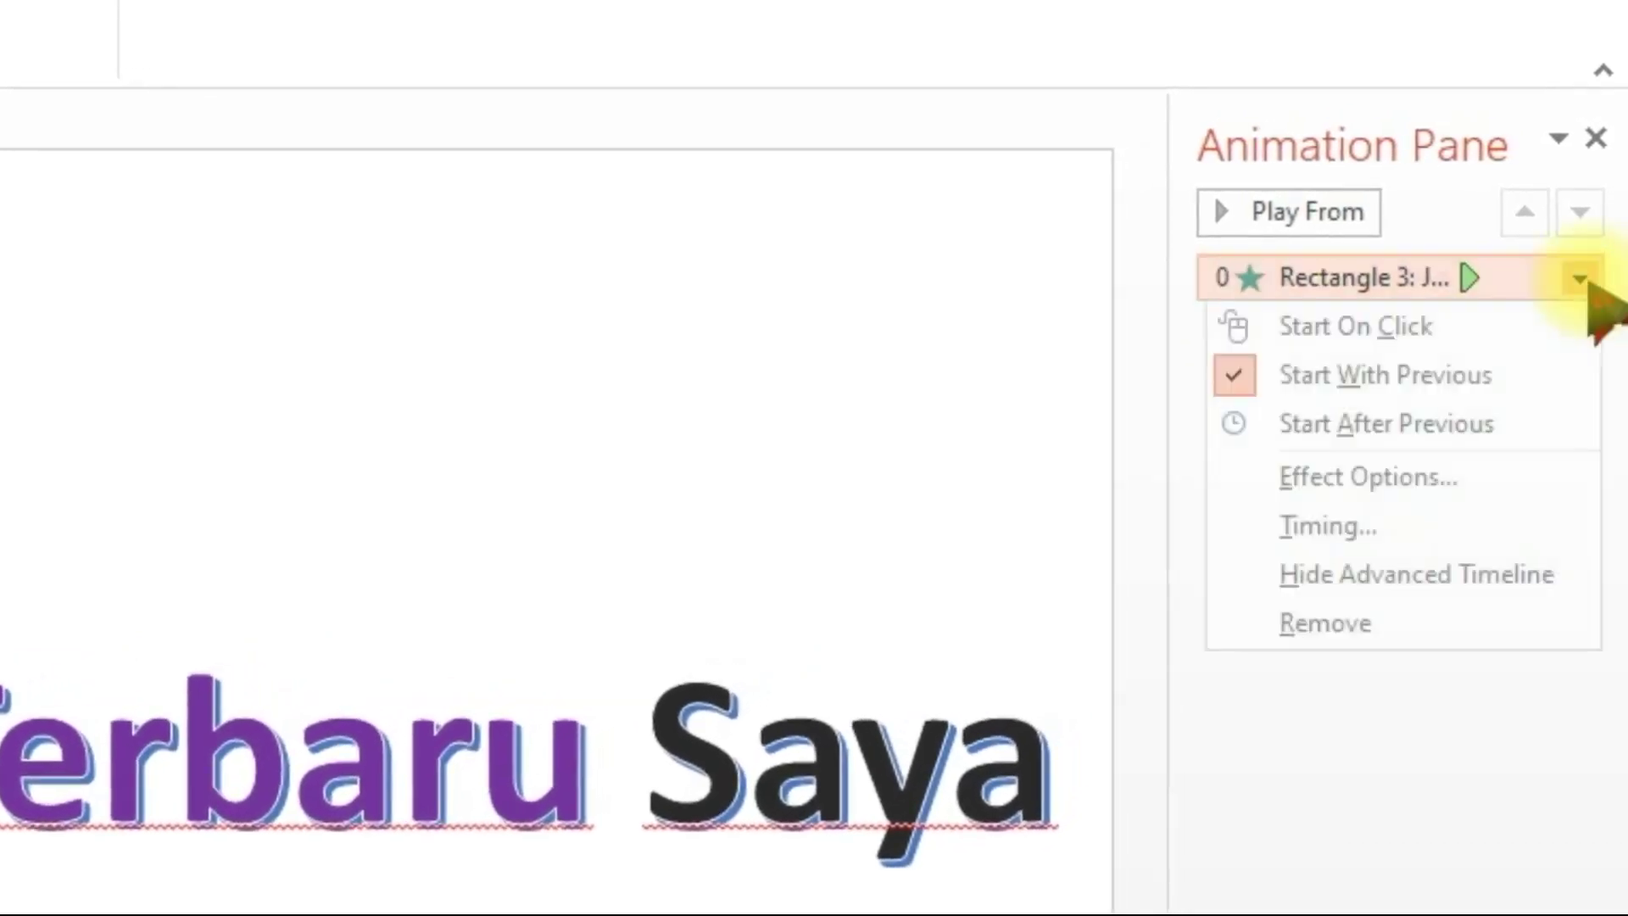
pyautogui.click(174, 581)
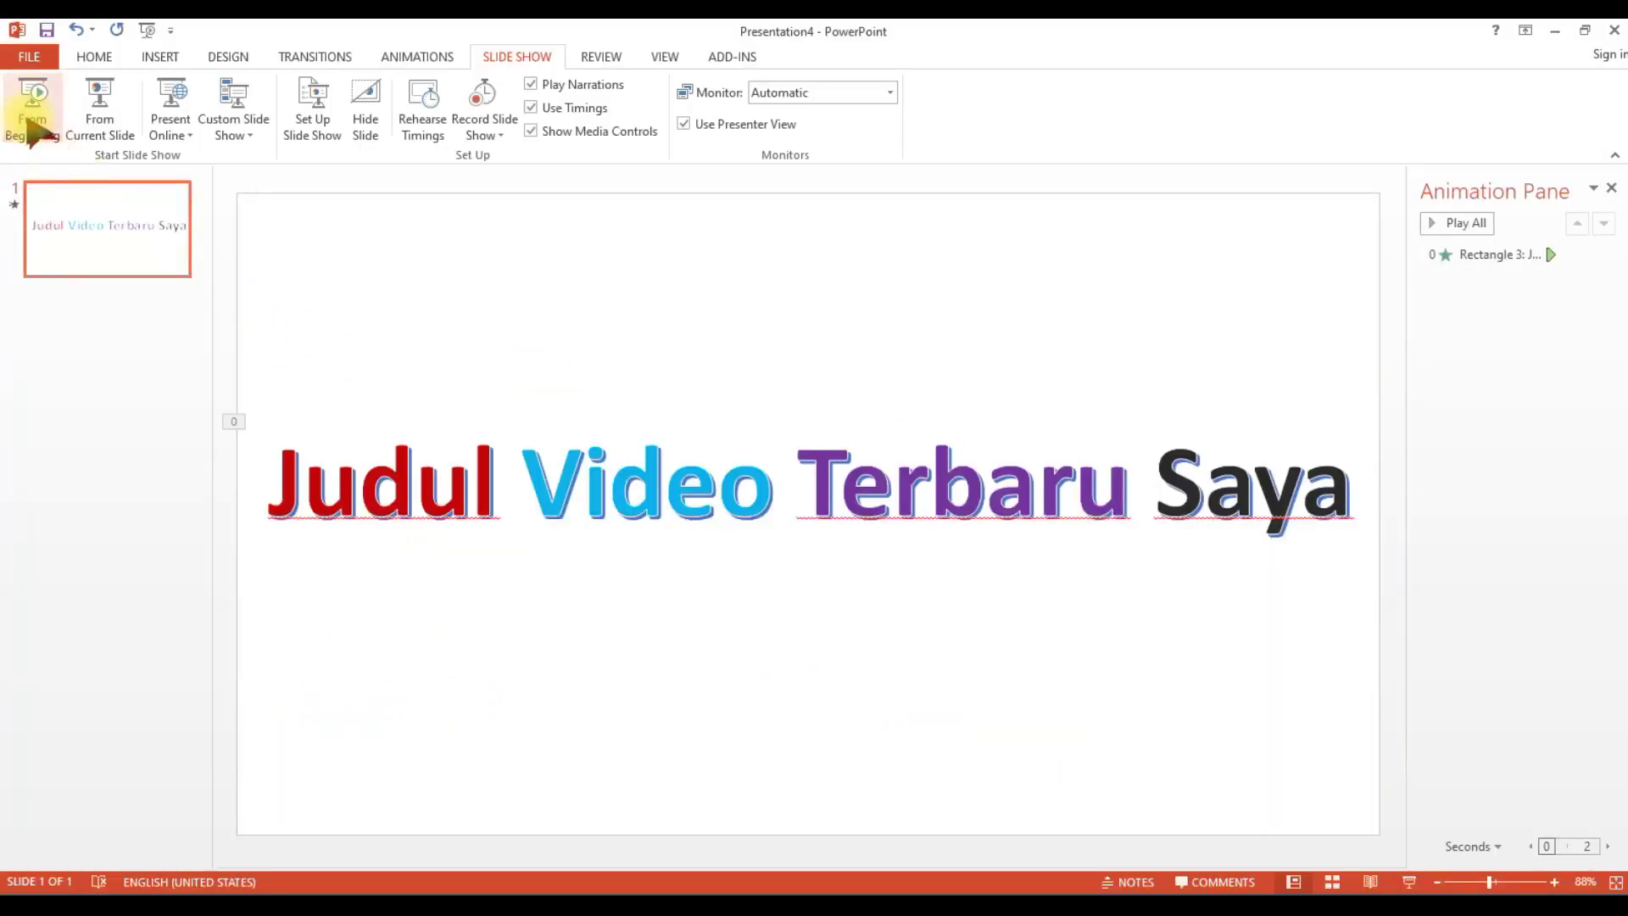
# Preview the title animation by running the slide show from the beginning twice, and review the animation's start options.
pyautogui.click(33, 118)
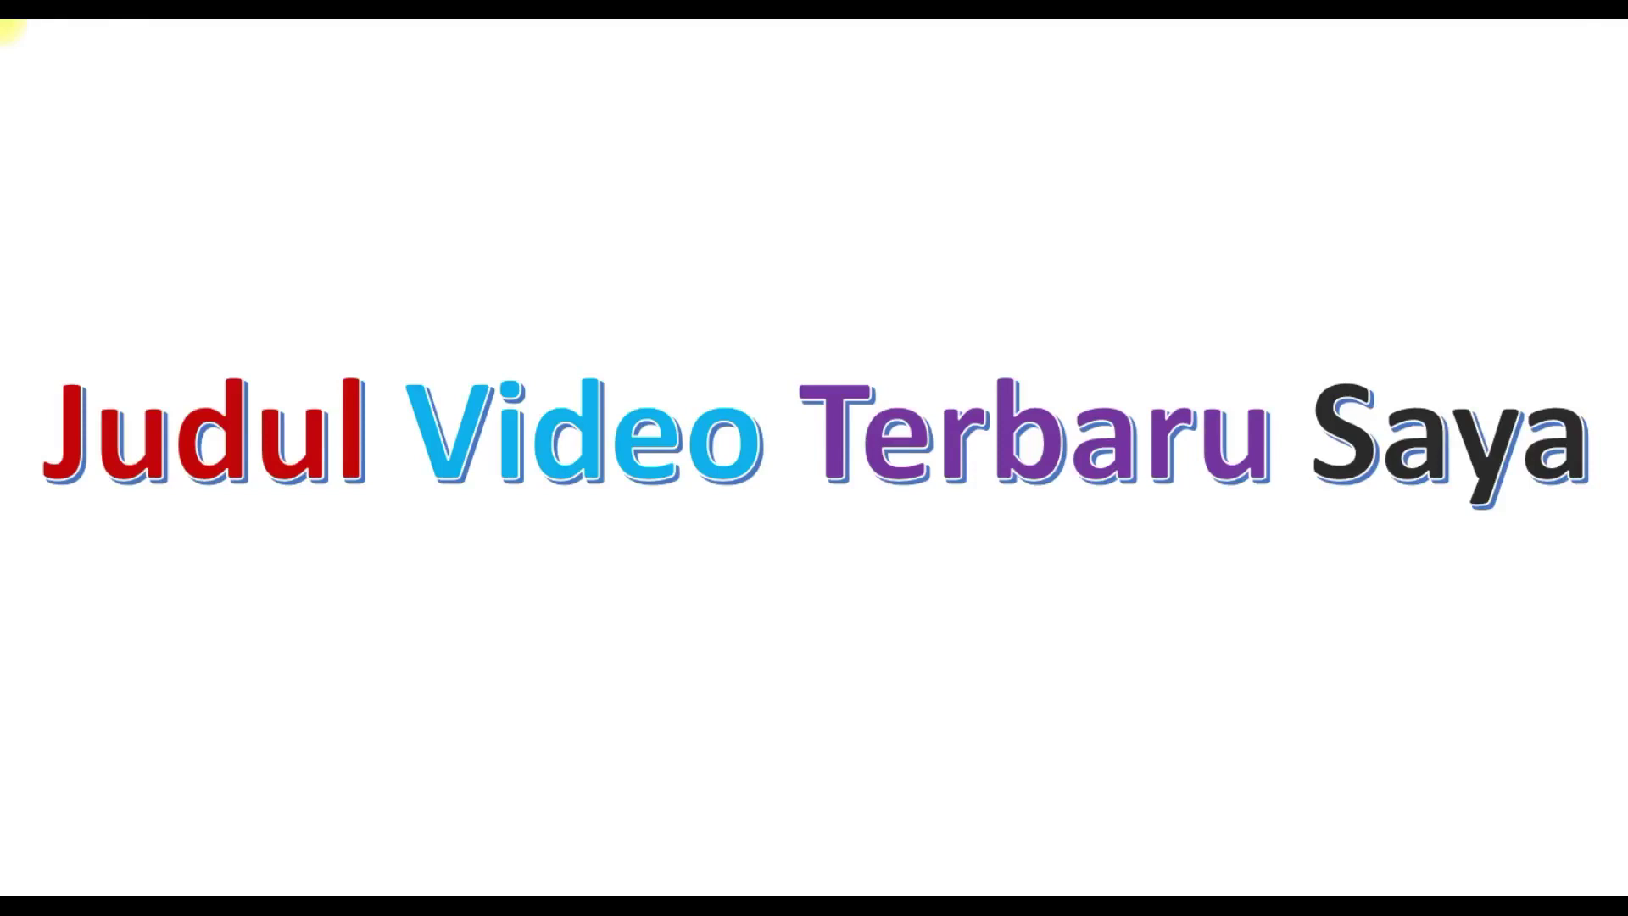
pyautogui.press('Escape')
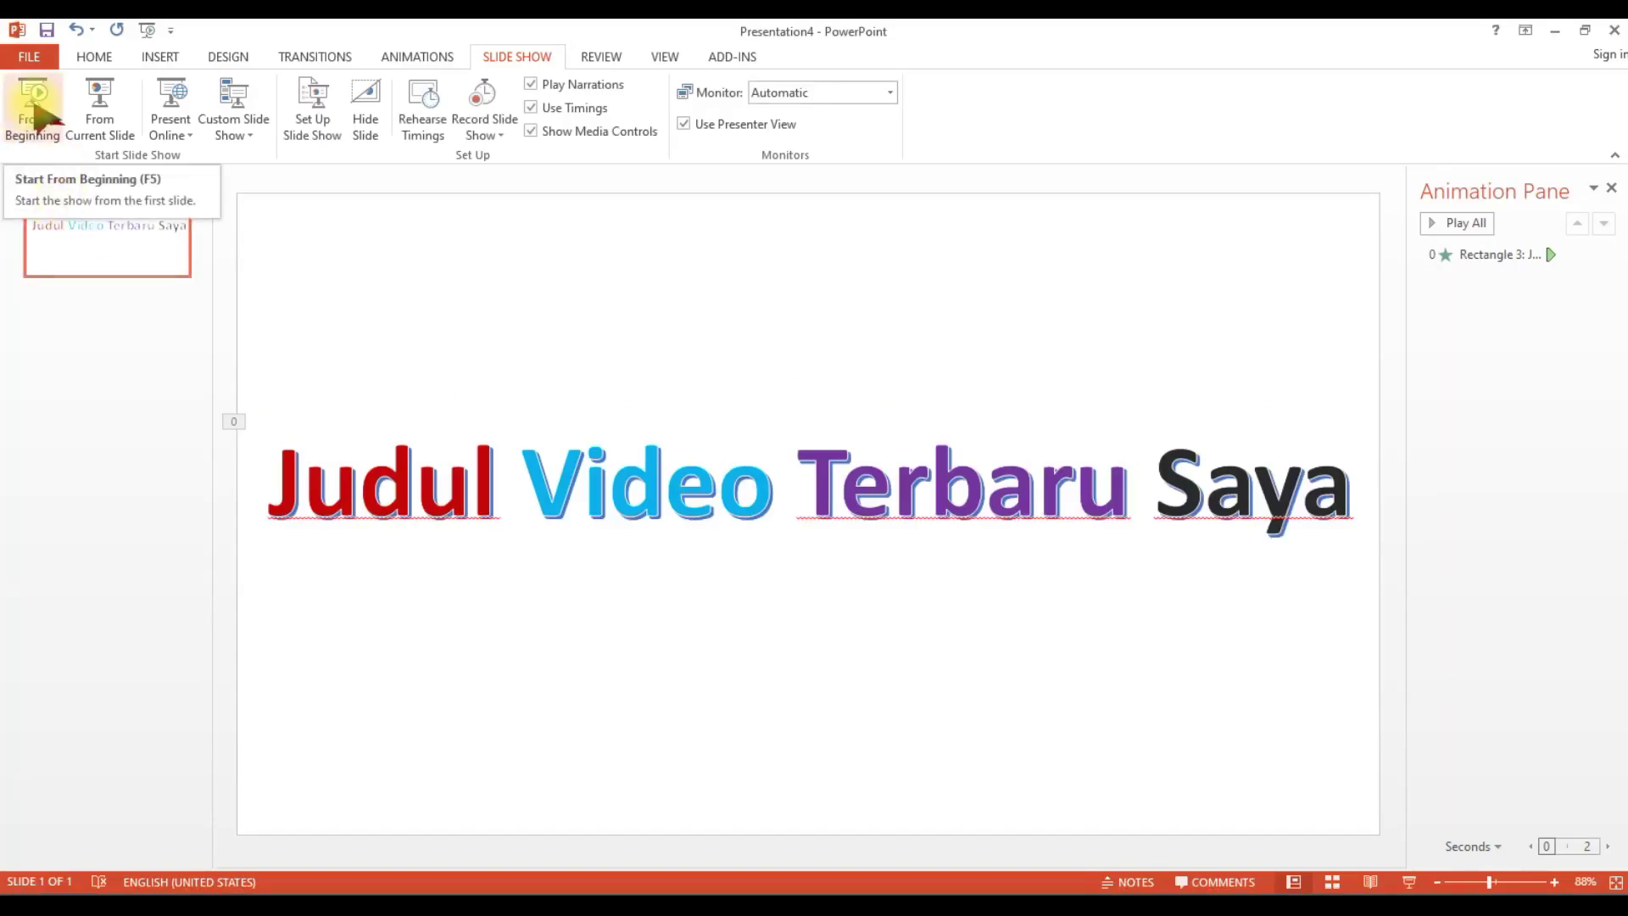
pyautogui.click(39, 121)
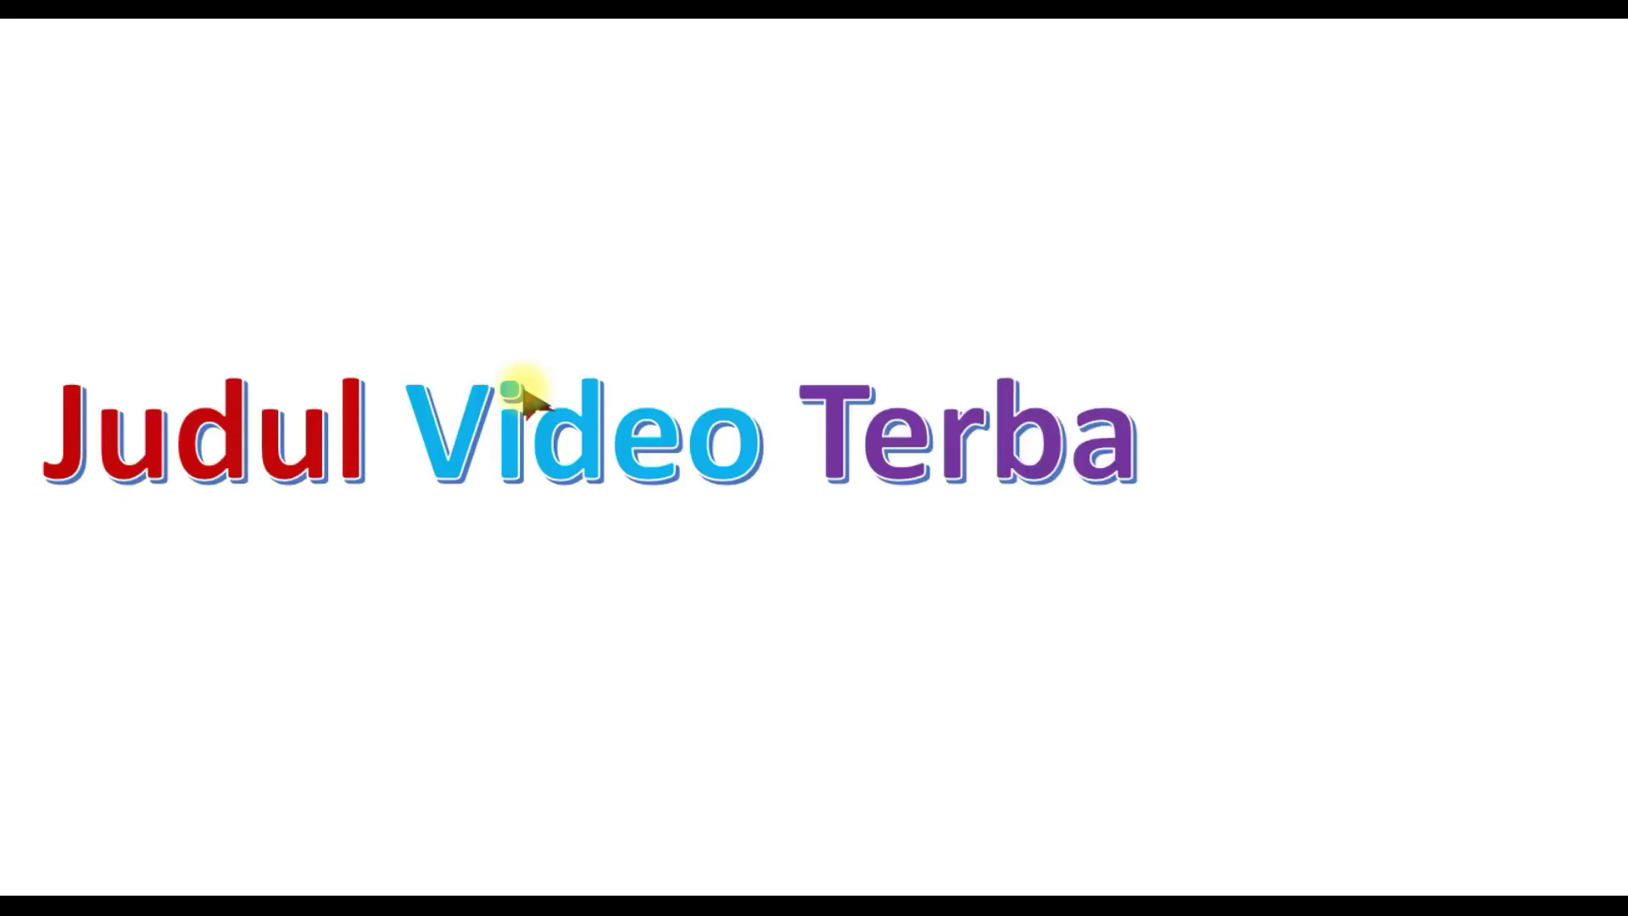
pyautogui.press('Escape')
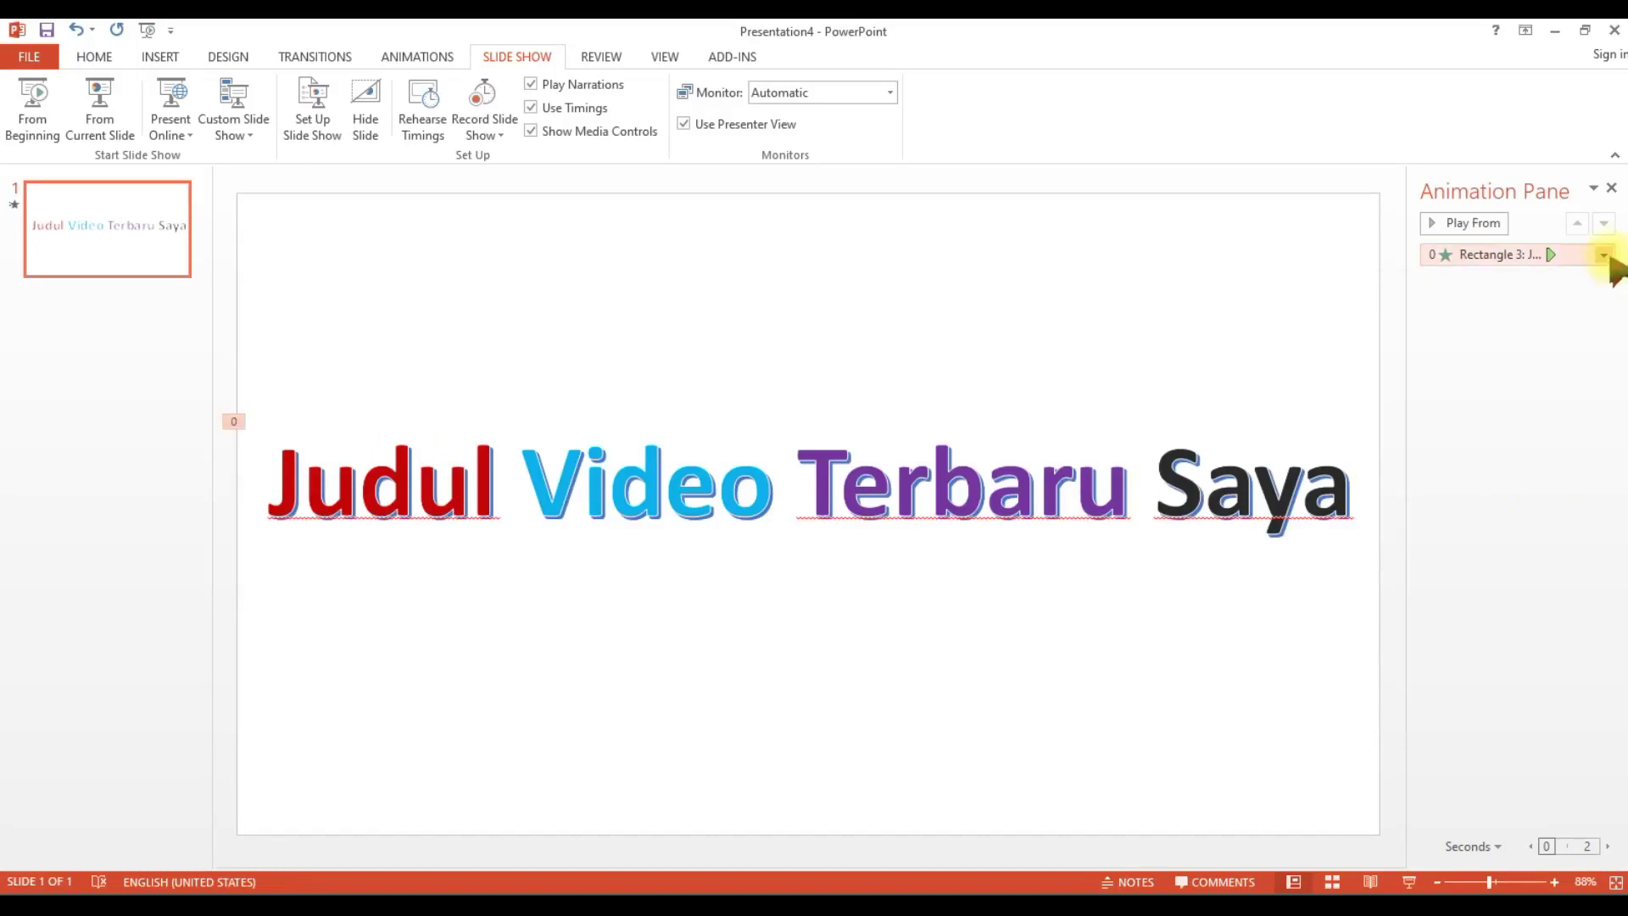
pyautogui.click(1603, 255)
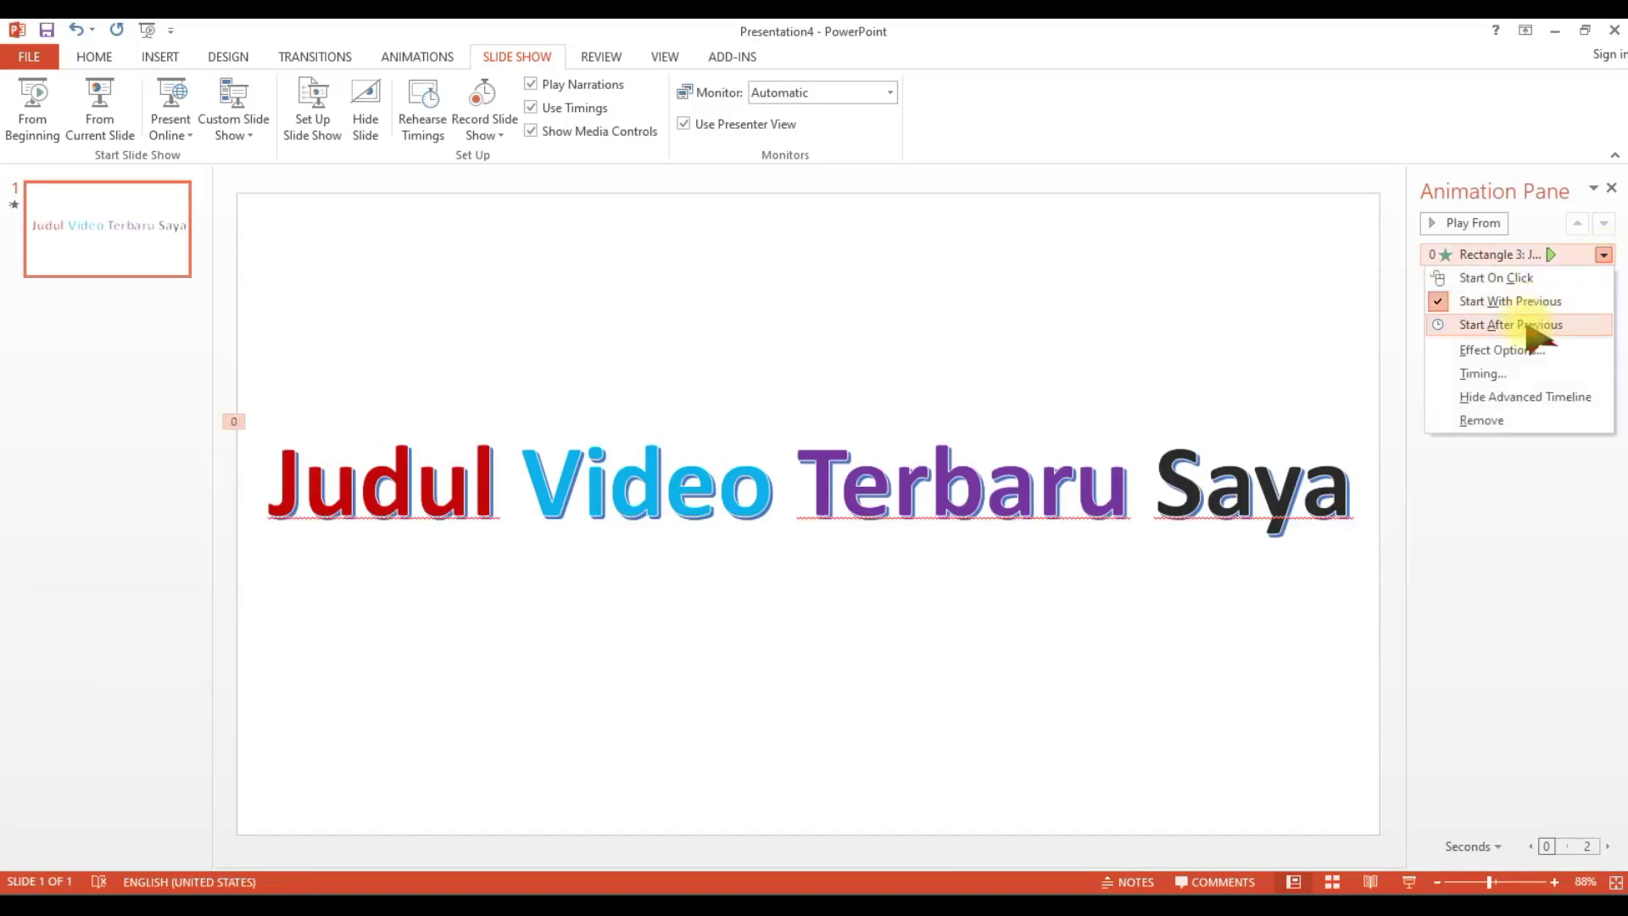
pyautogui.click(1110, 364)
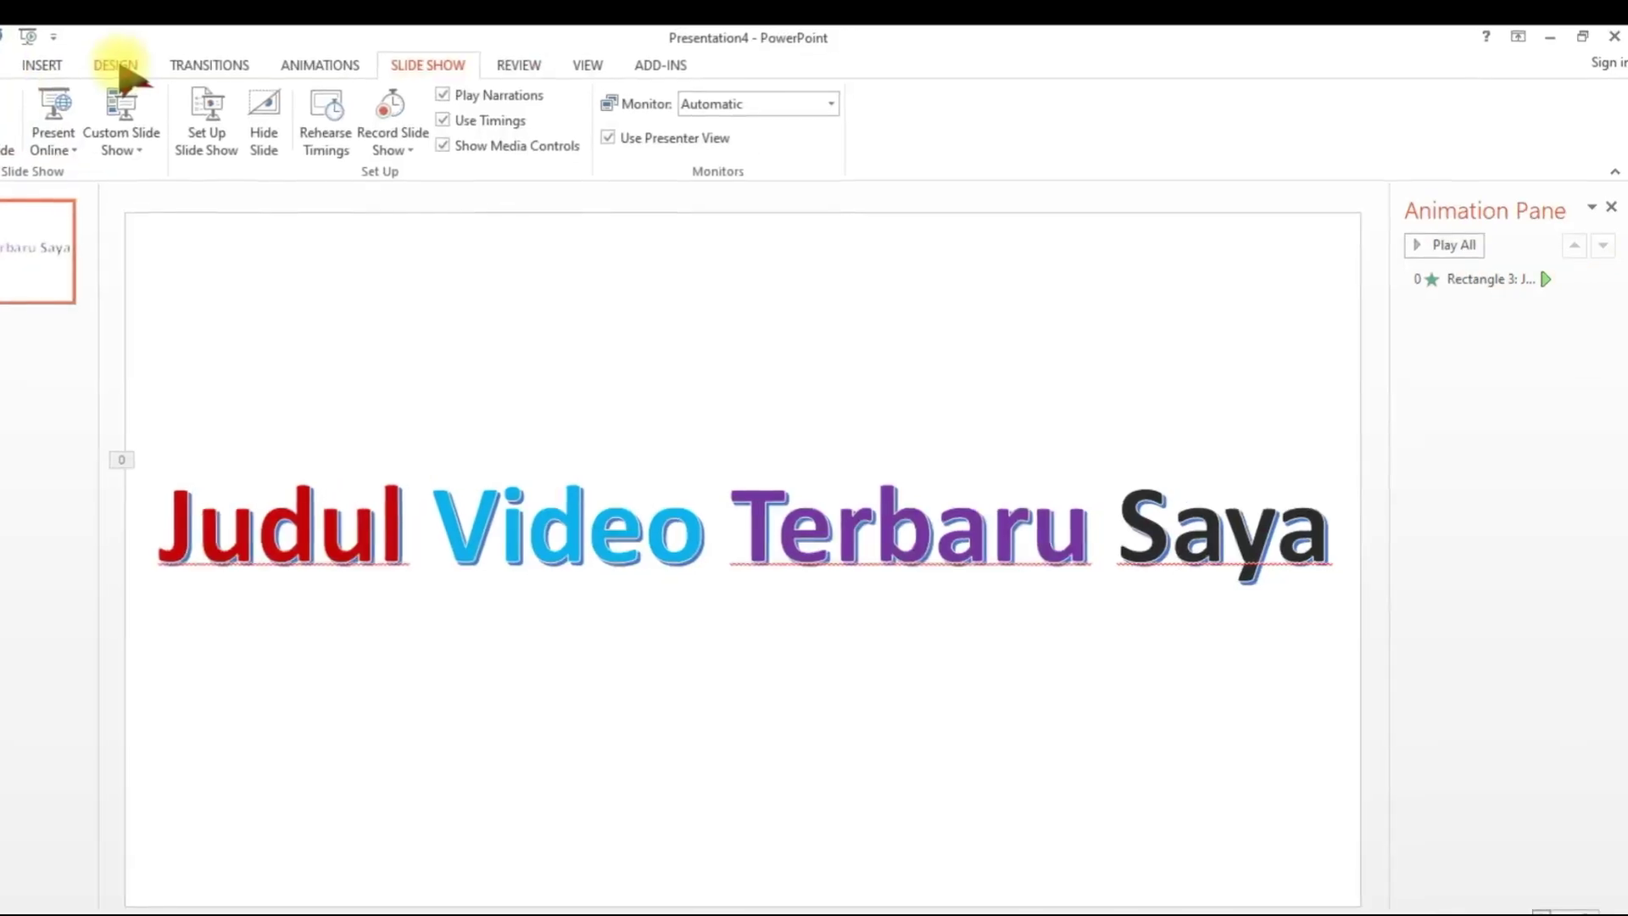
# Format the slide background with a solid fill in the standard green color.
pyautogui.click(119, 66)
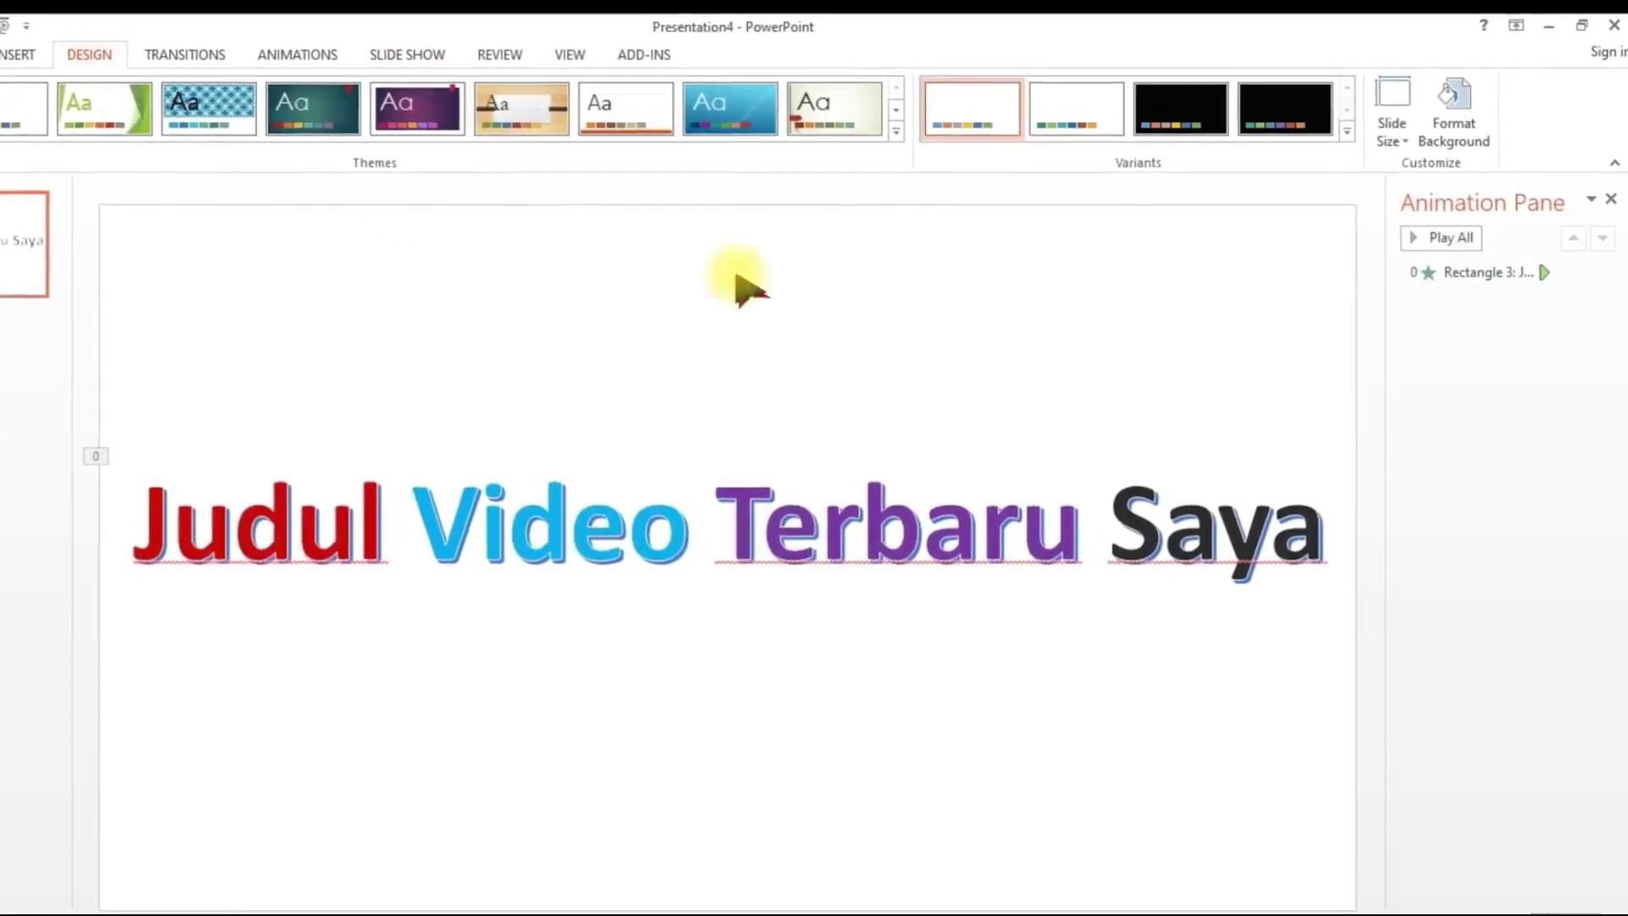
pyautogui.click(1473, 126)
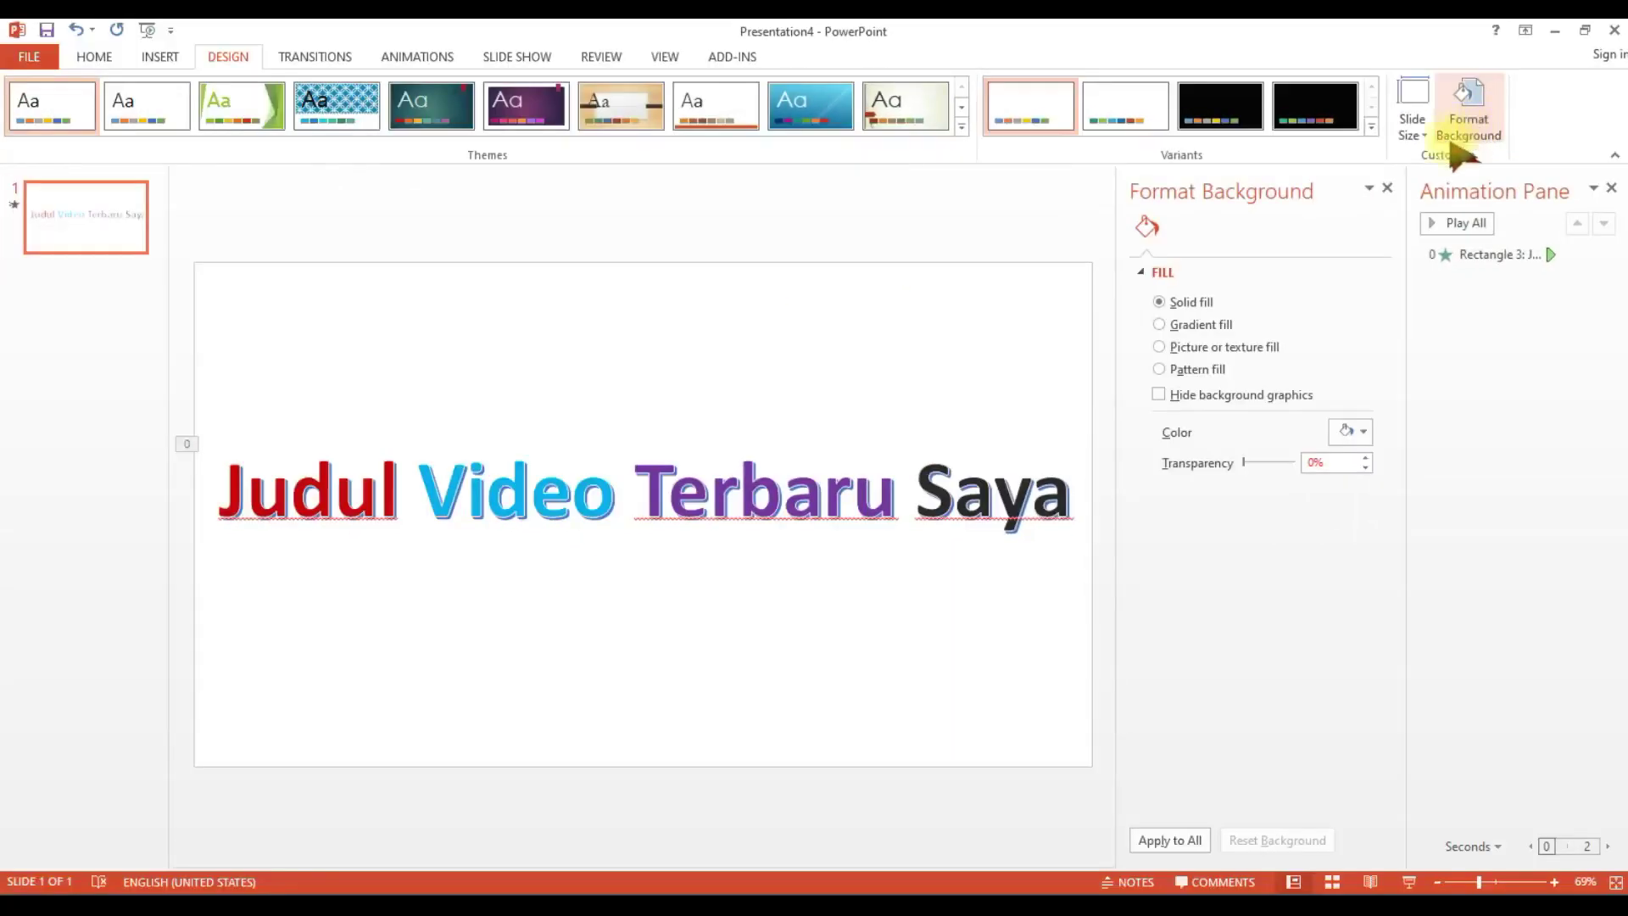
pyautogui.click(1362, 432)
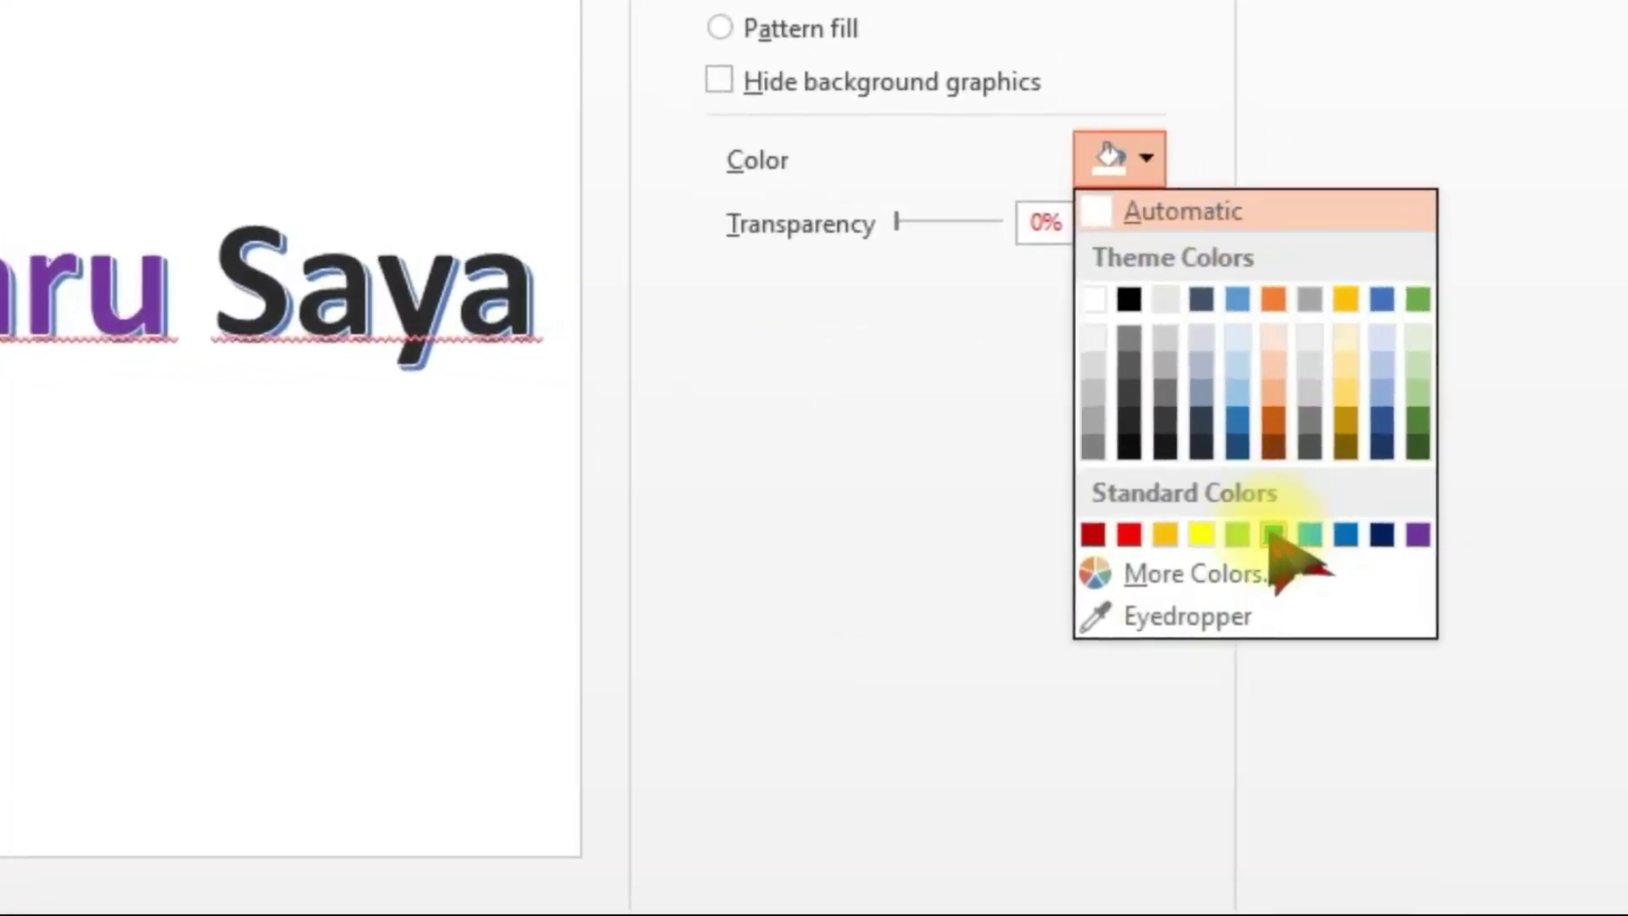
pyautogui.click(1291, 531)
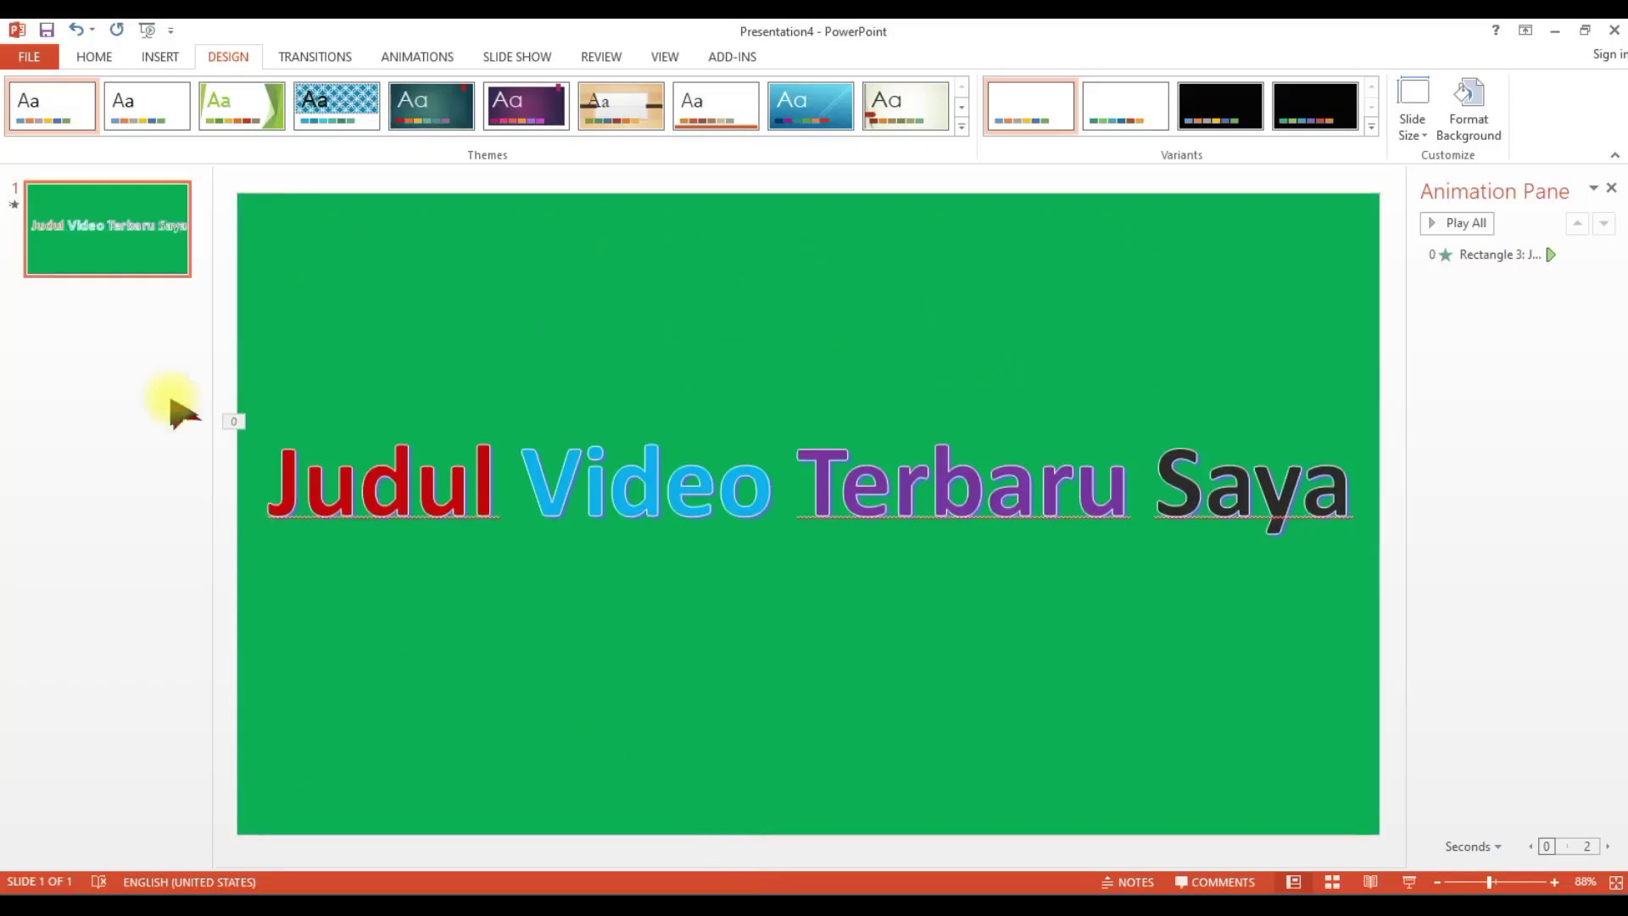
# Run the slide show from the beginning to preview the title animation on the green background, and exit it.
pyautogui.click(501, 59)
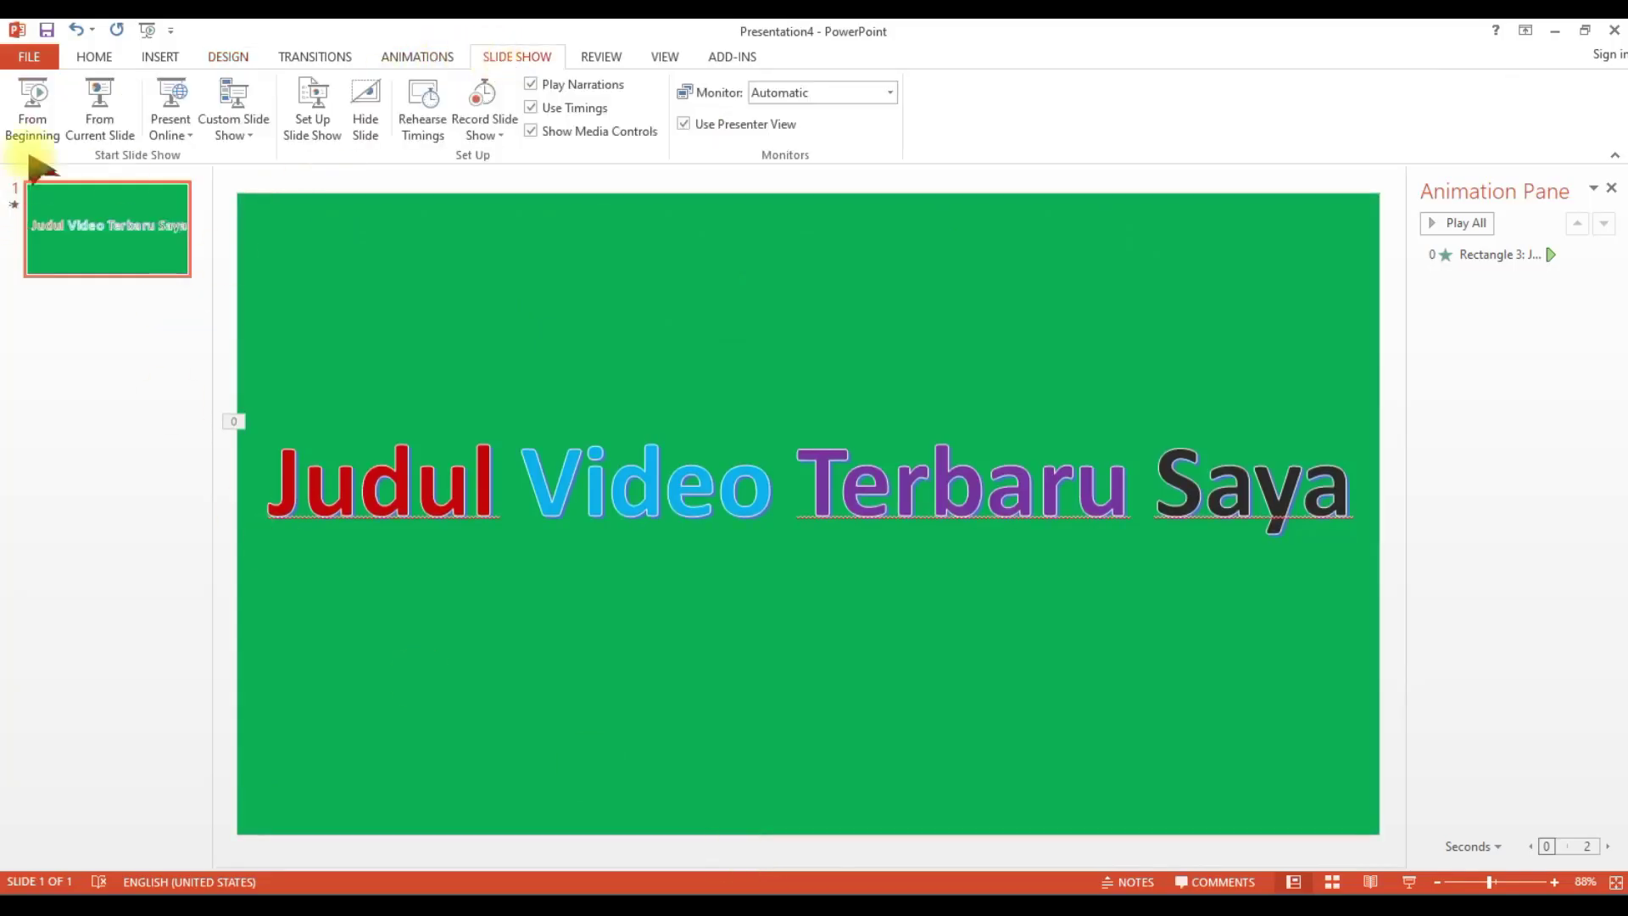
pyautogui.click(34, 136)
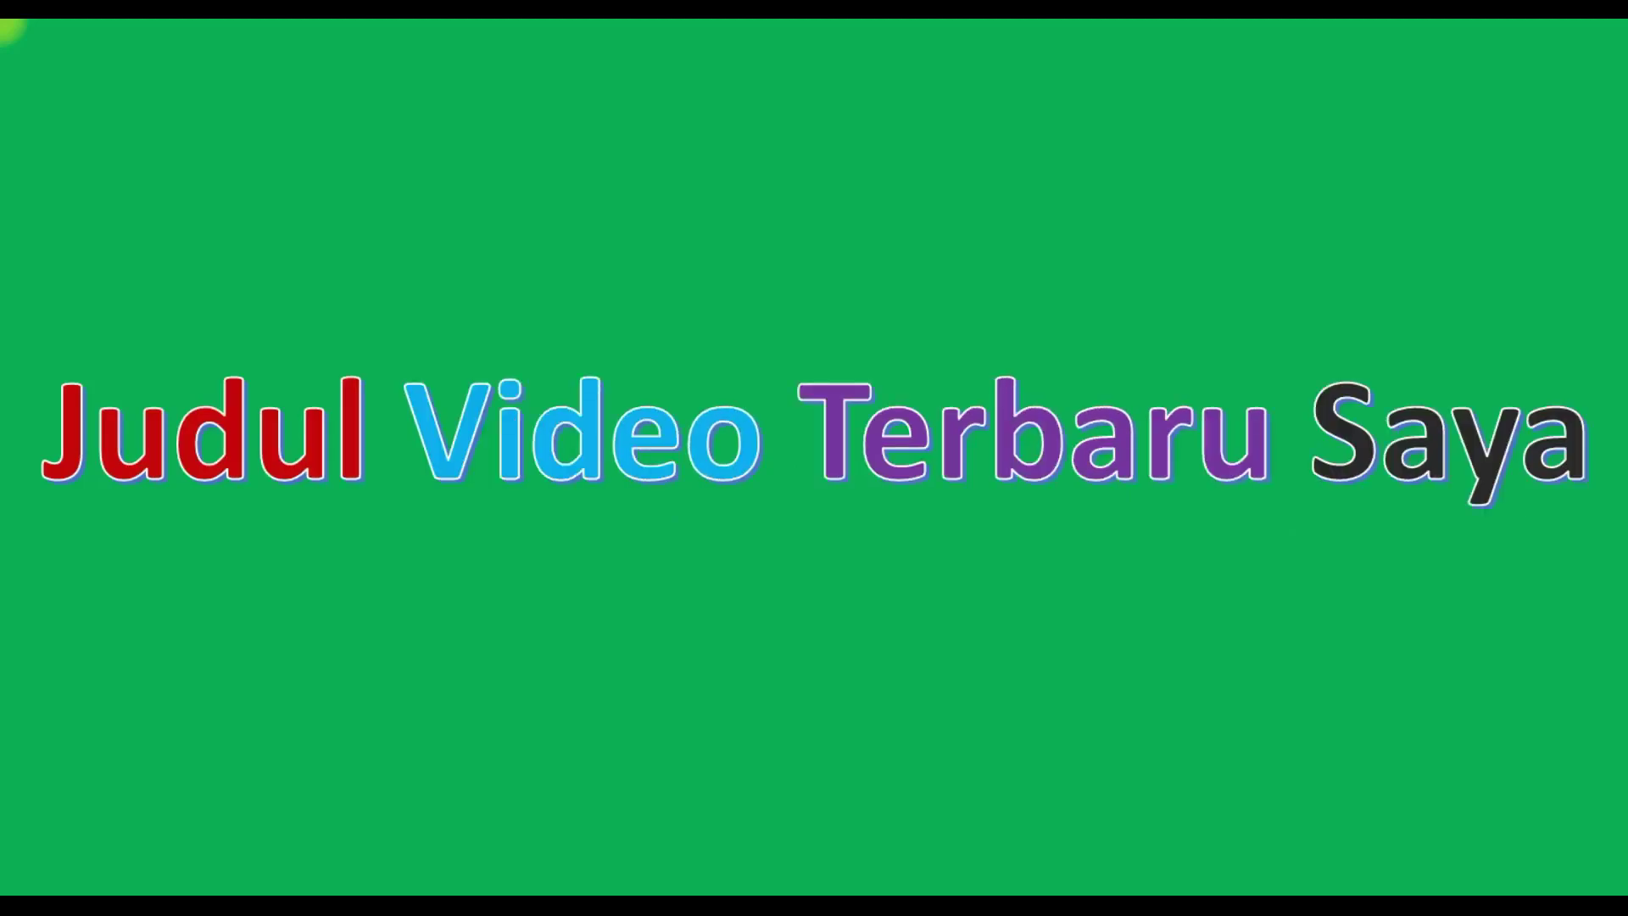
pyautogui.press('Escape')
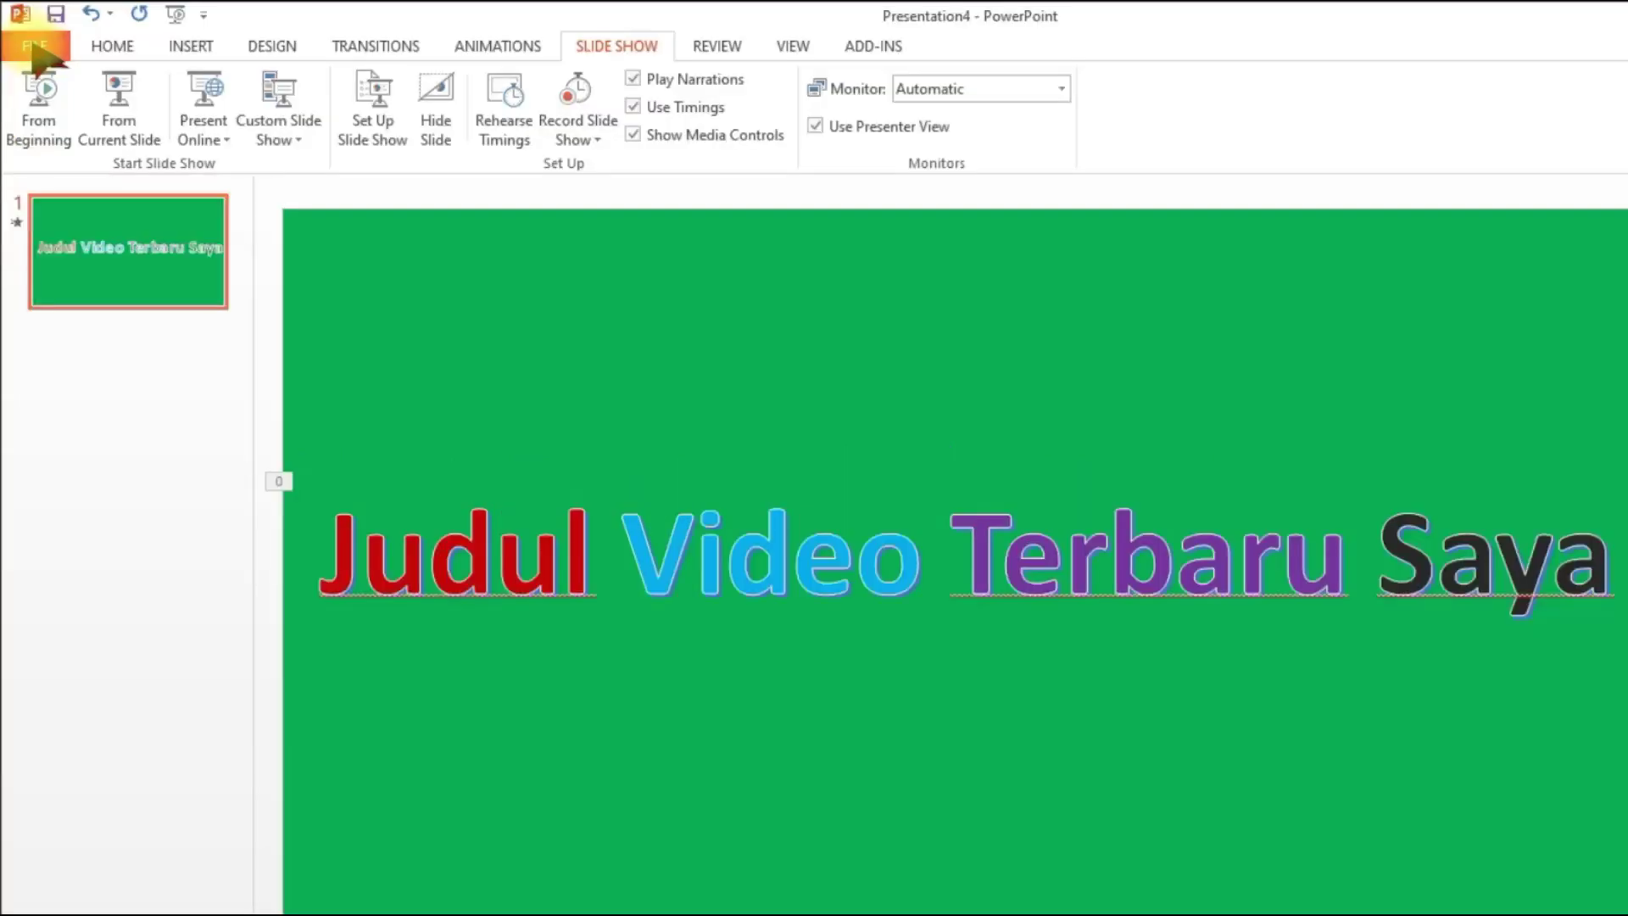
# Start saving the presentation under a new name and browse to the Upload folder on Local Disk (C:).
pyautogui.click(29, 56)
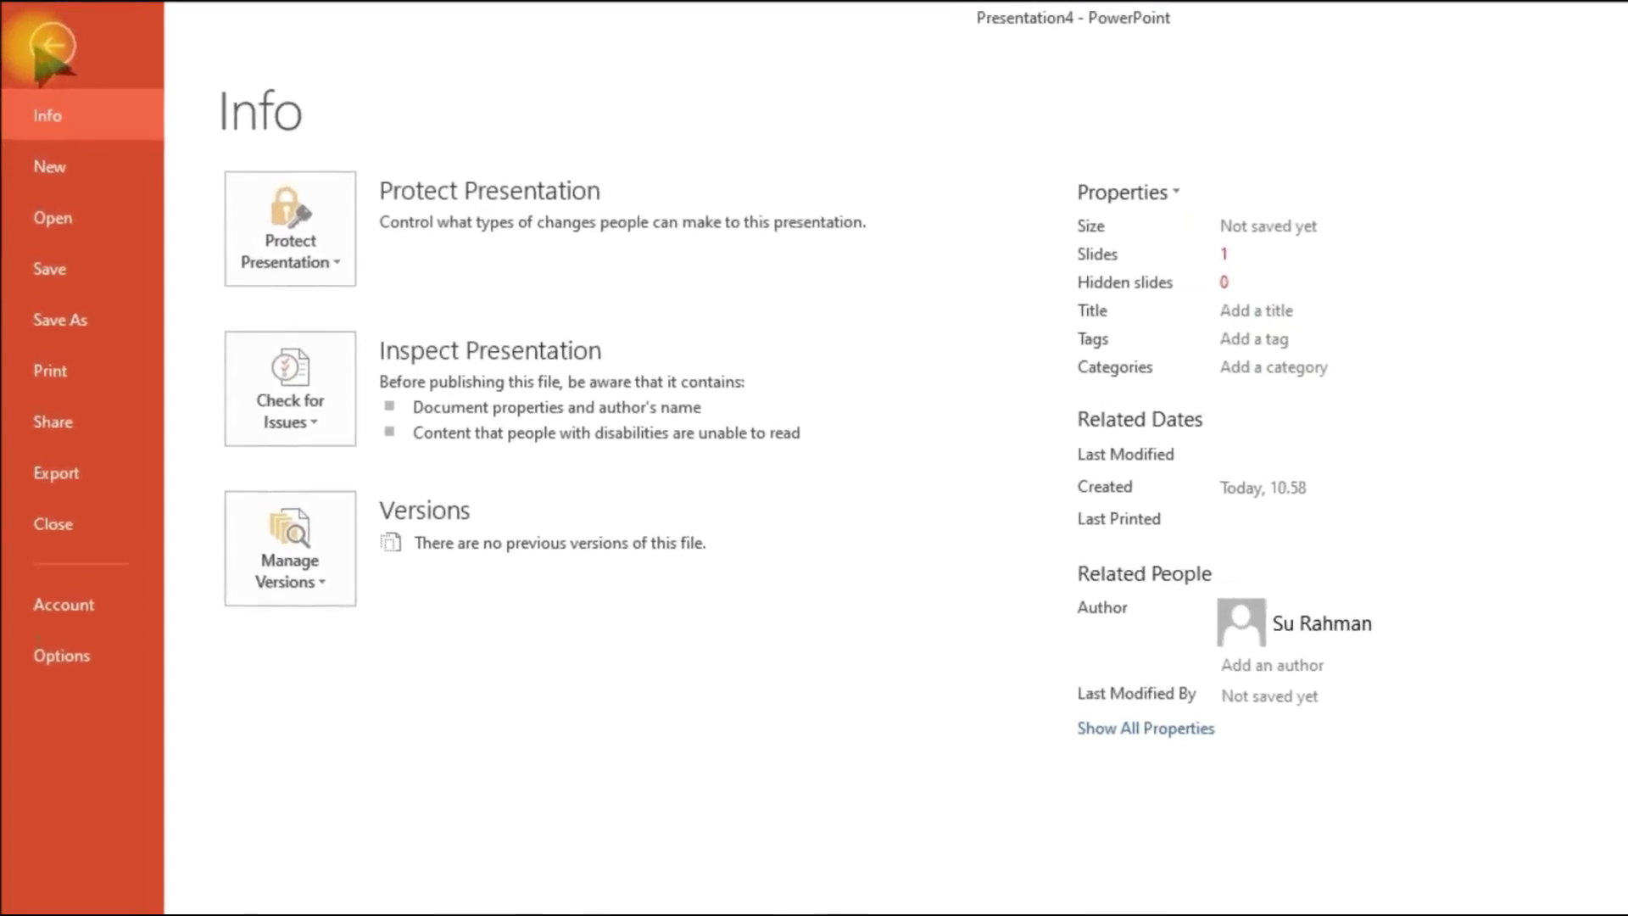
pyautogui.click(78, 343)
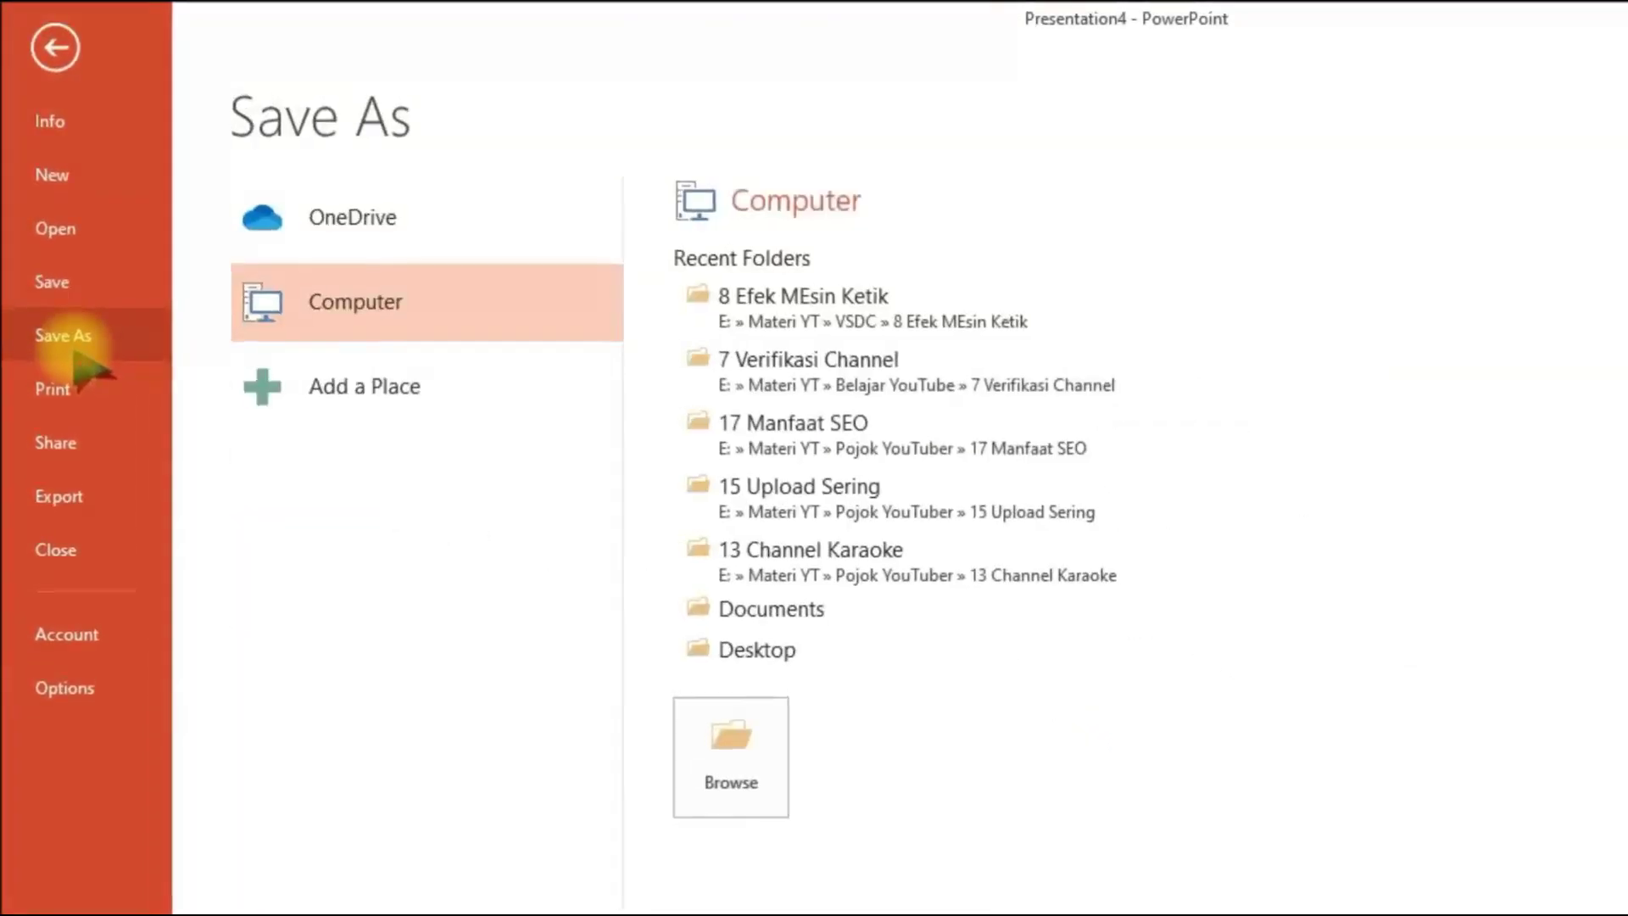
pyautogui.click(736, 778)
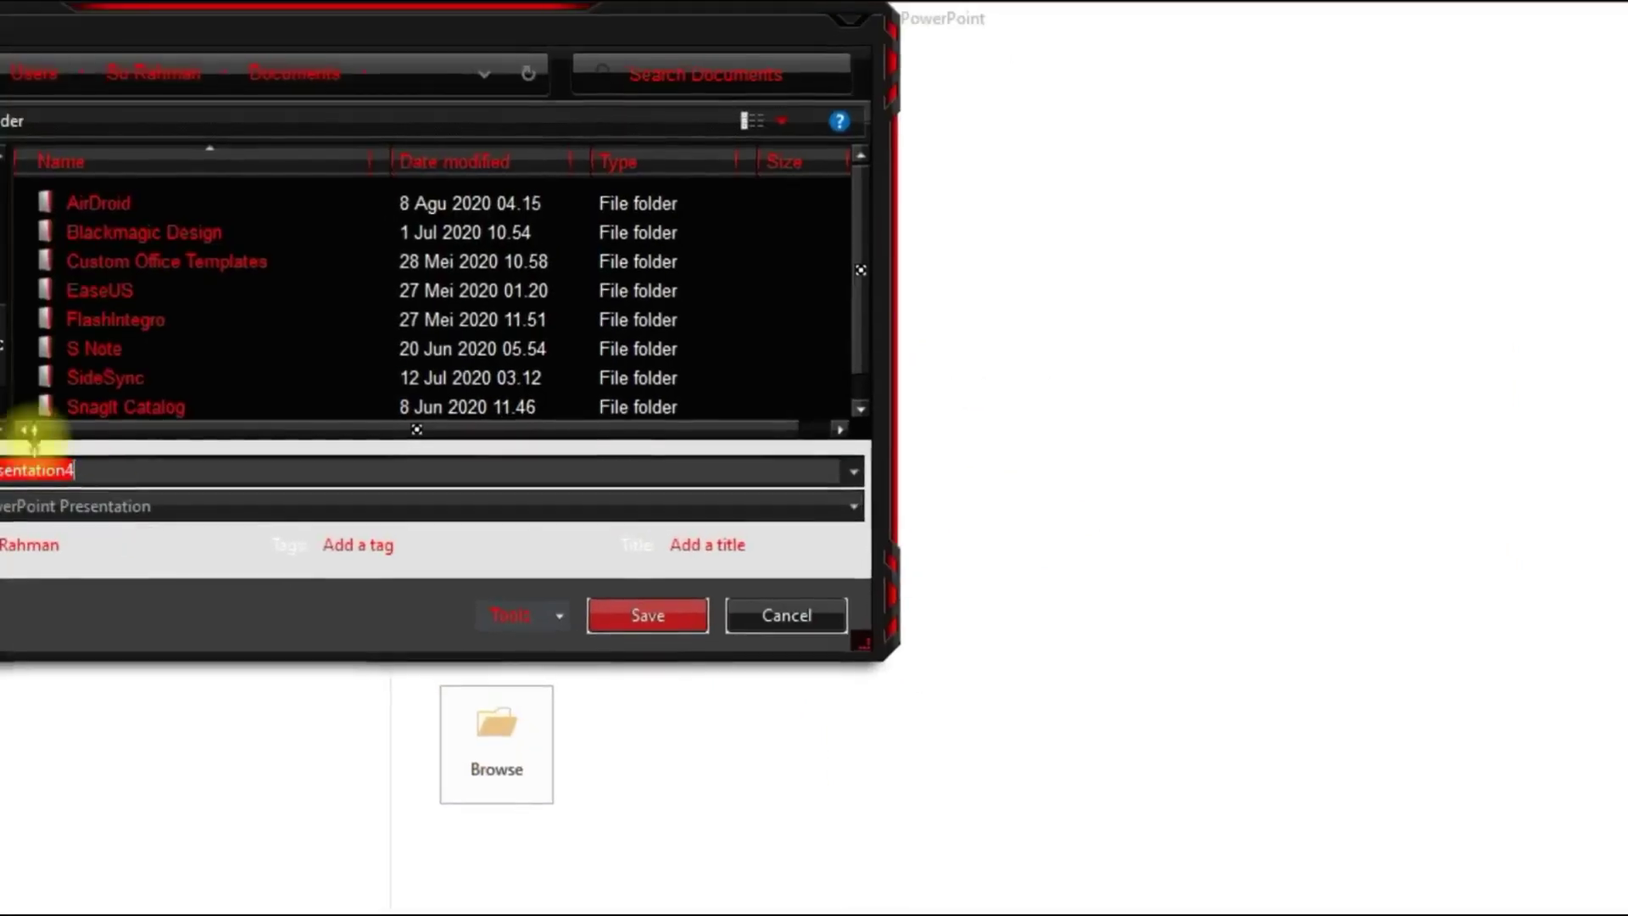
pyautogui.click(2, 382)
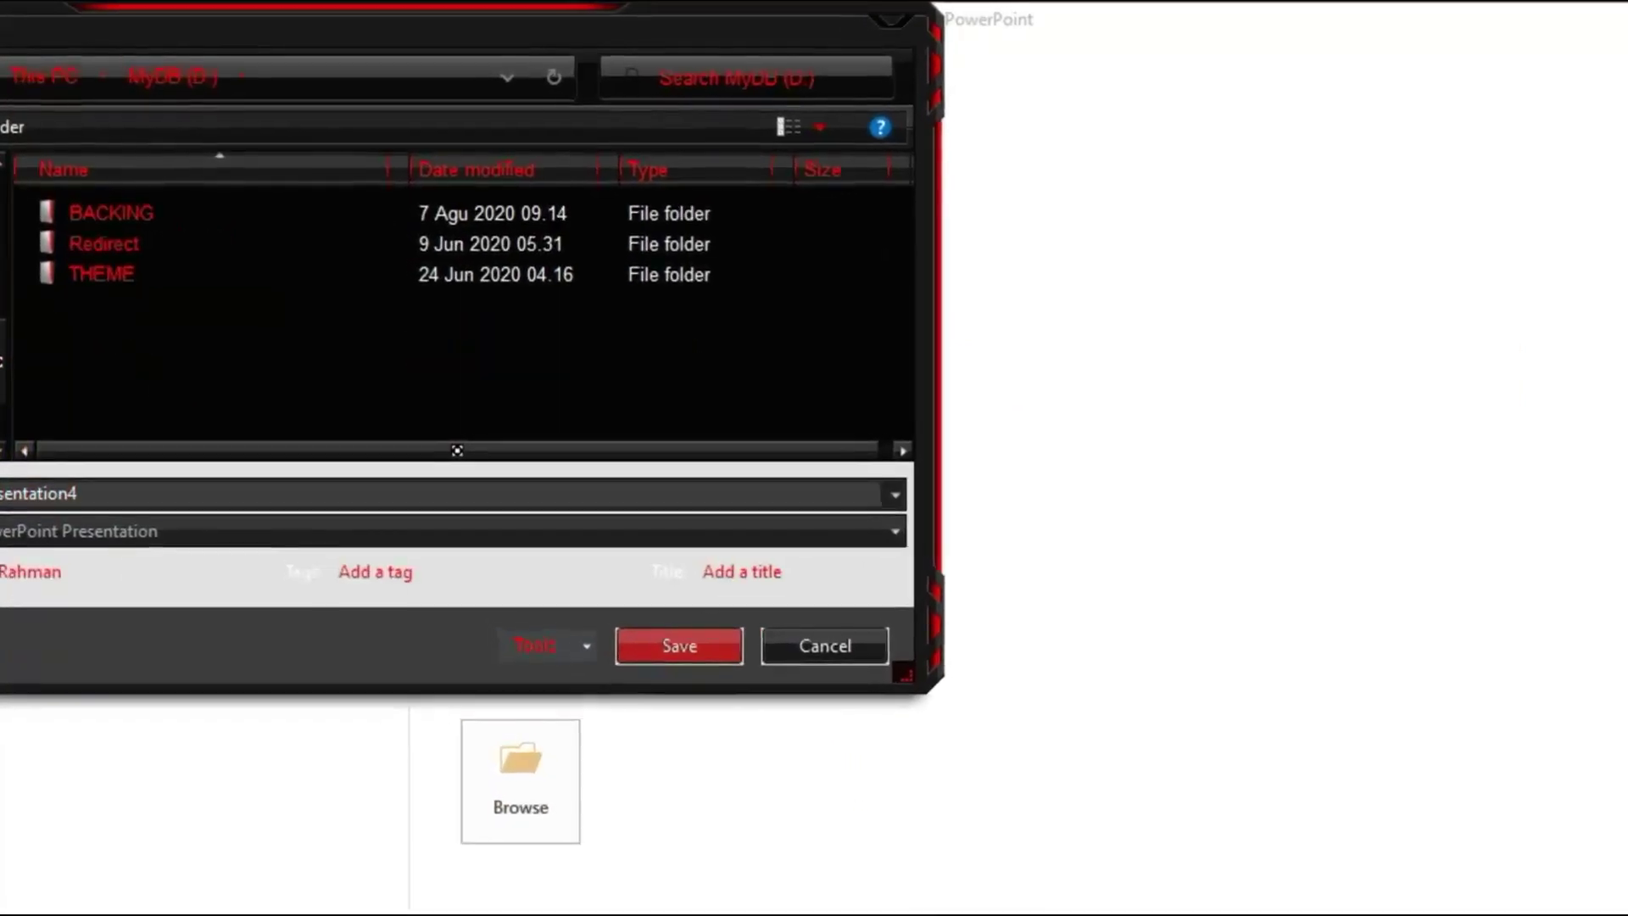
pyautogui.click(2, 352)
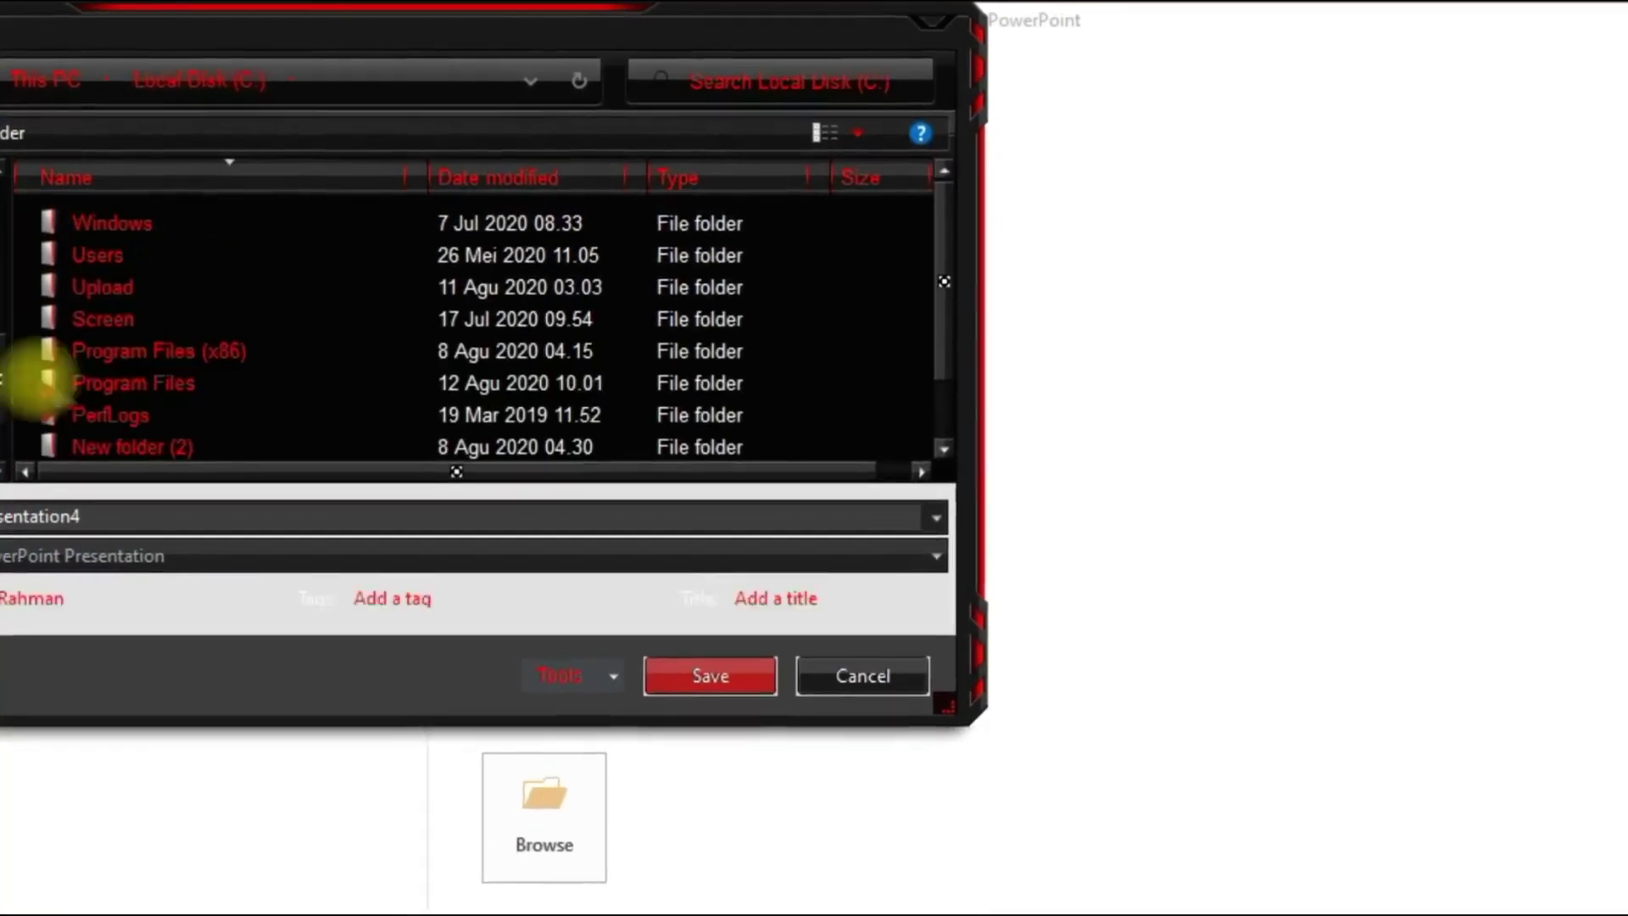
pyautogui.doubleClick(161, 287)
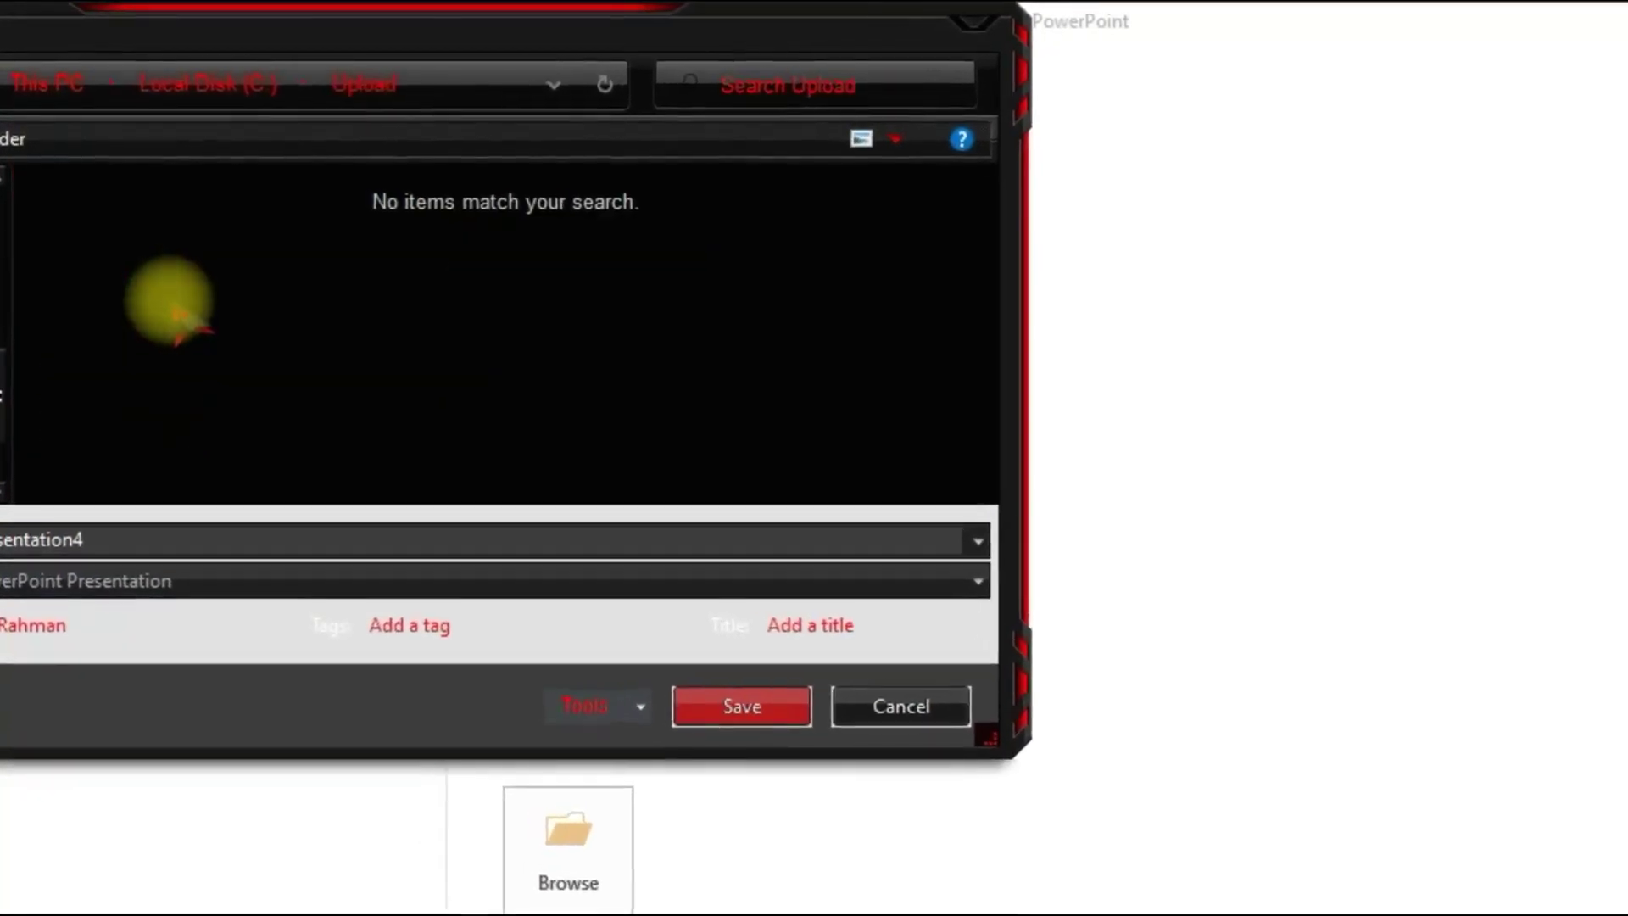
# Save the presentation as an MPEG-4 Video named "Efek Tulisan" in the Upload folder.
pyautogui.click(217, 604)
pyautogui.click(216, 632)
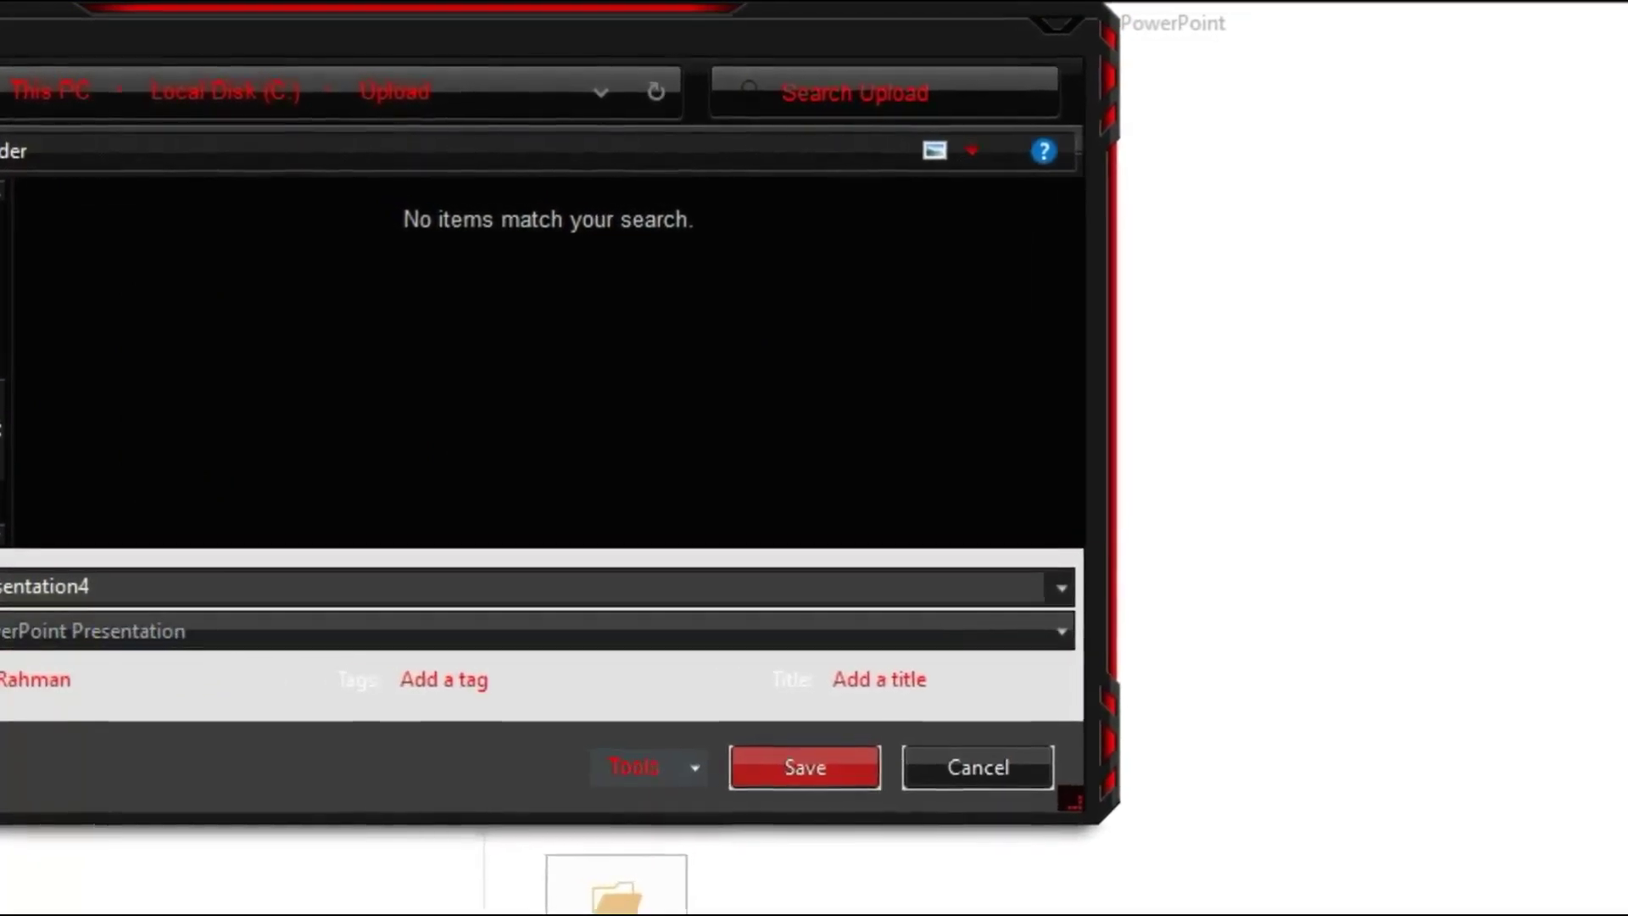
pyautogui.click(25, 649)
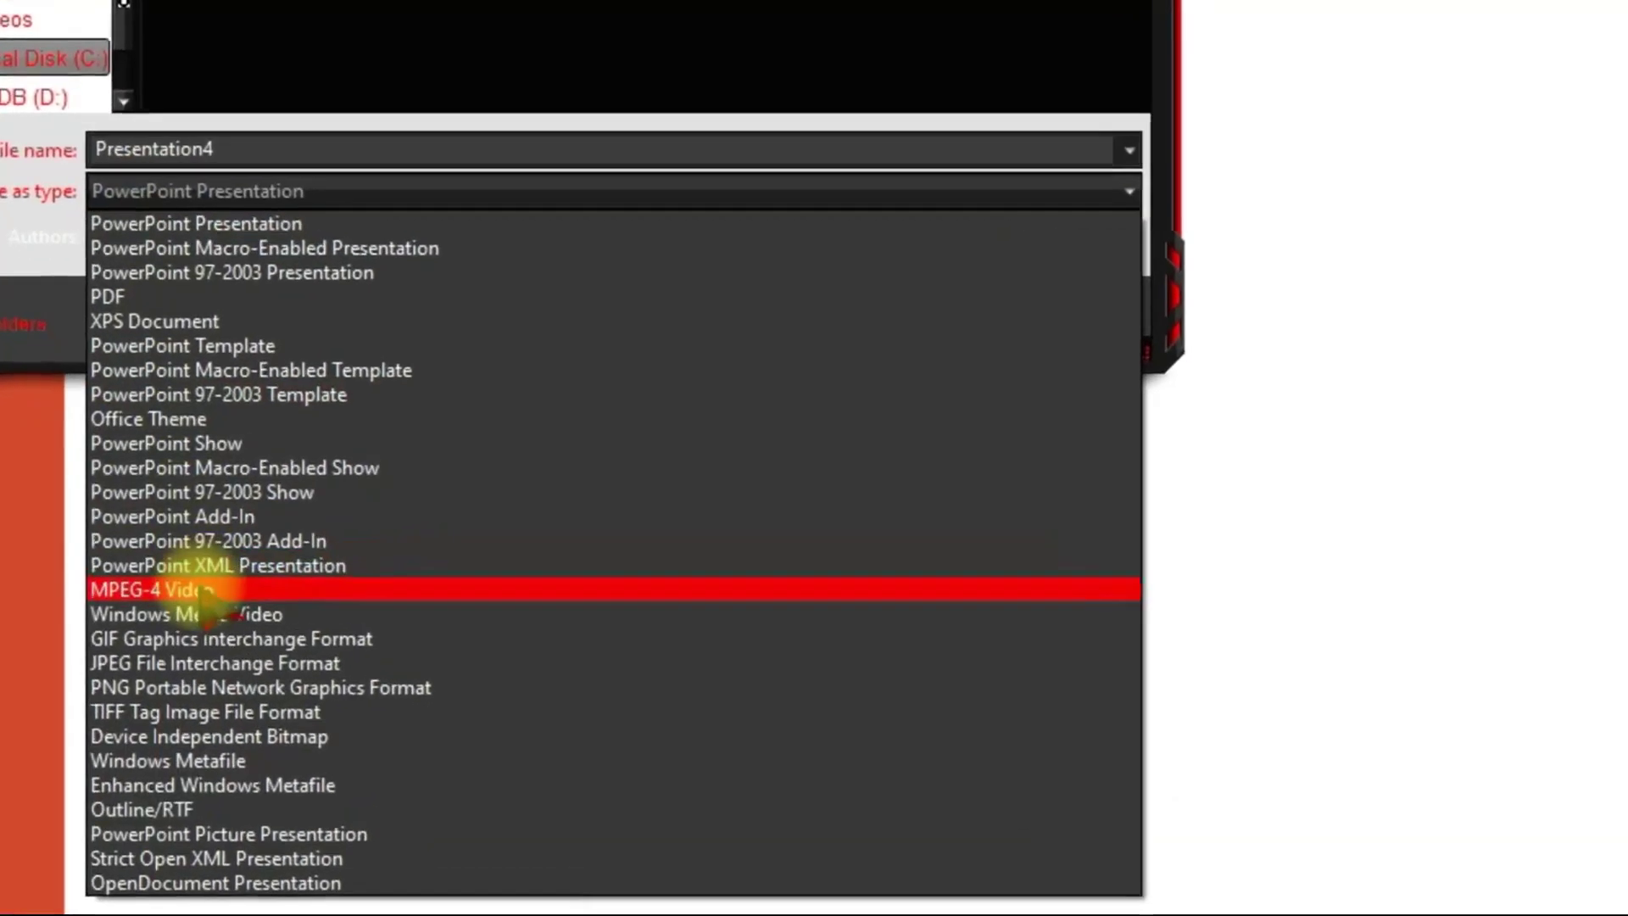
pyautogui.click(207, 591)
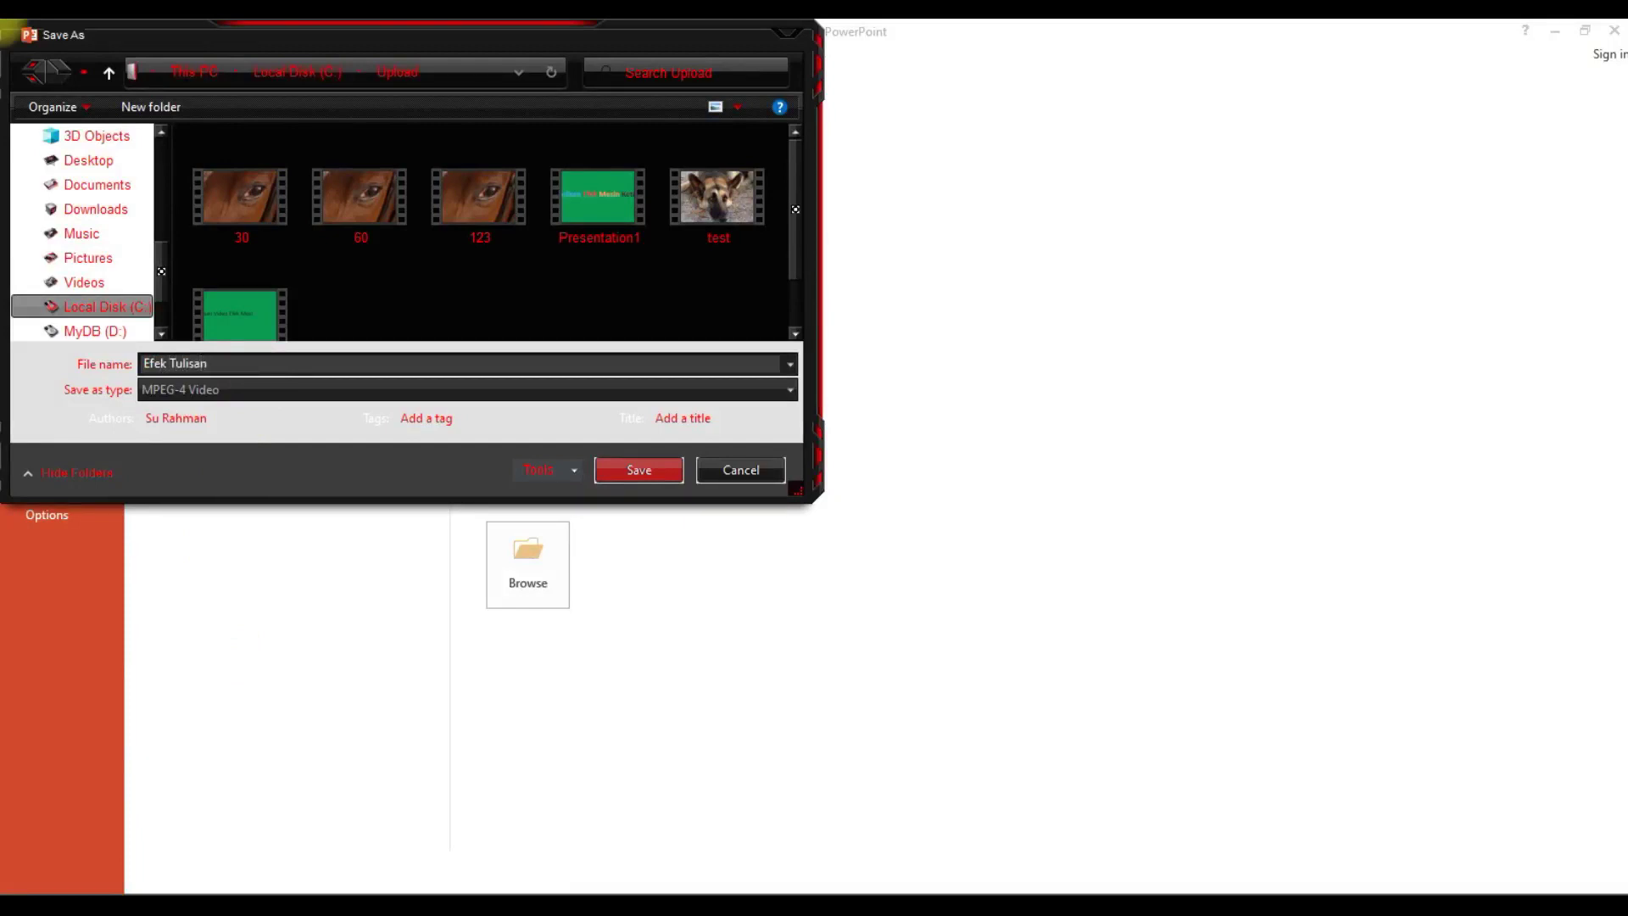
pyautogui.click(642, 477)
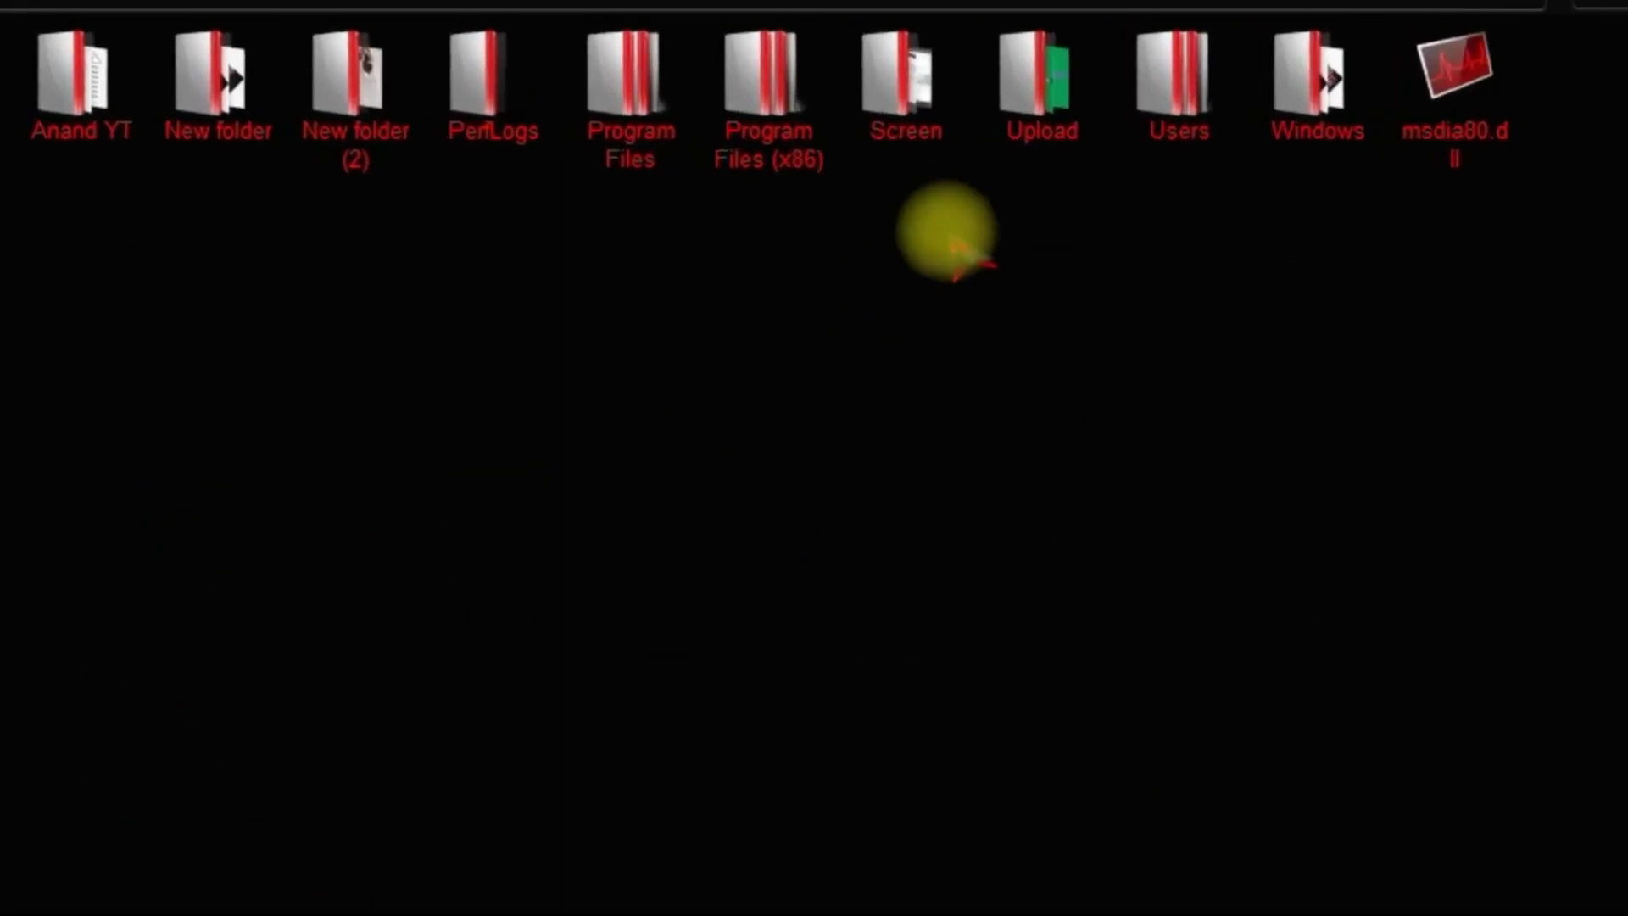
# In the file manager, open the Upload folder on drive C: and play the Efek Tulisan MP4 file.
pyautogui.click(1051, 111)
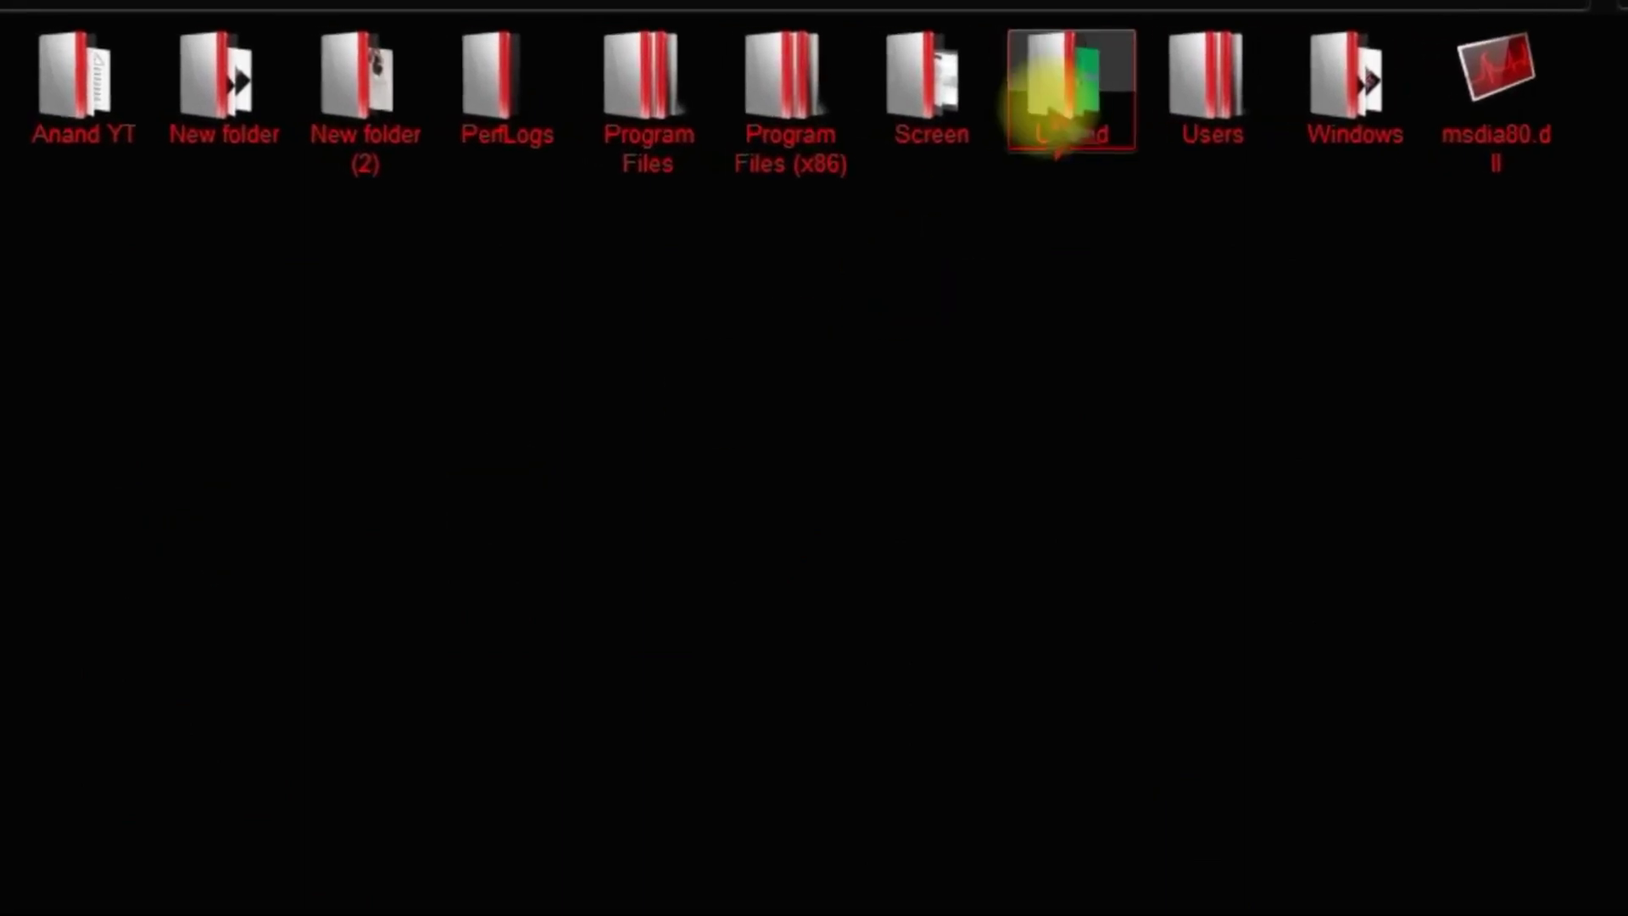
pyautogui.doubleClick(1051, 110)
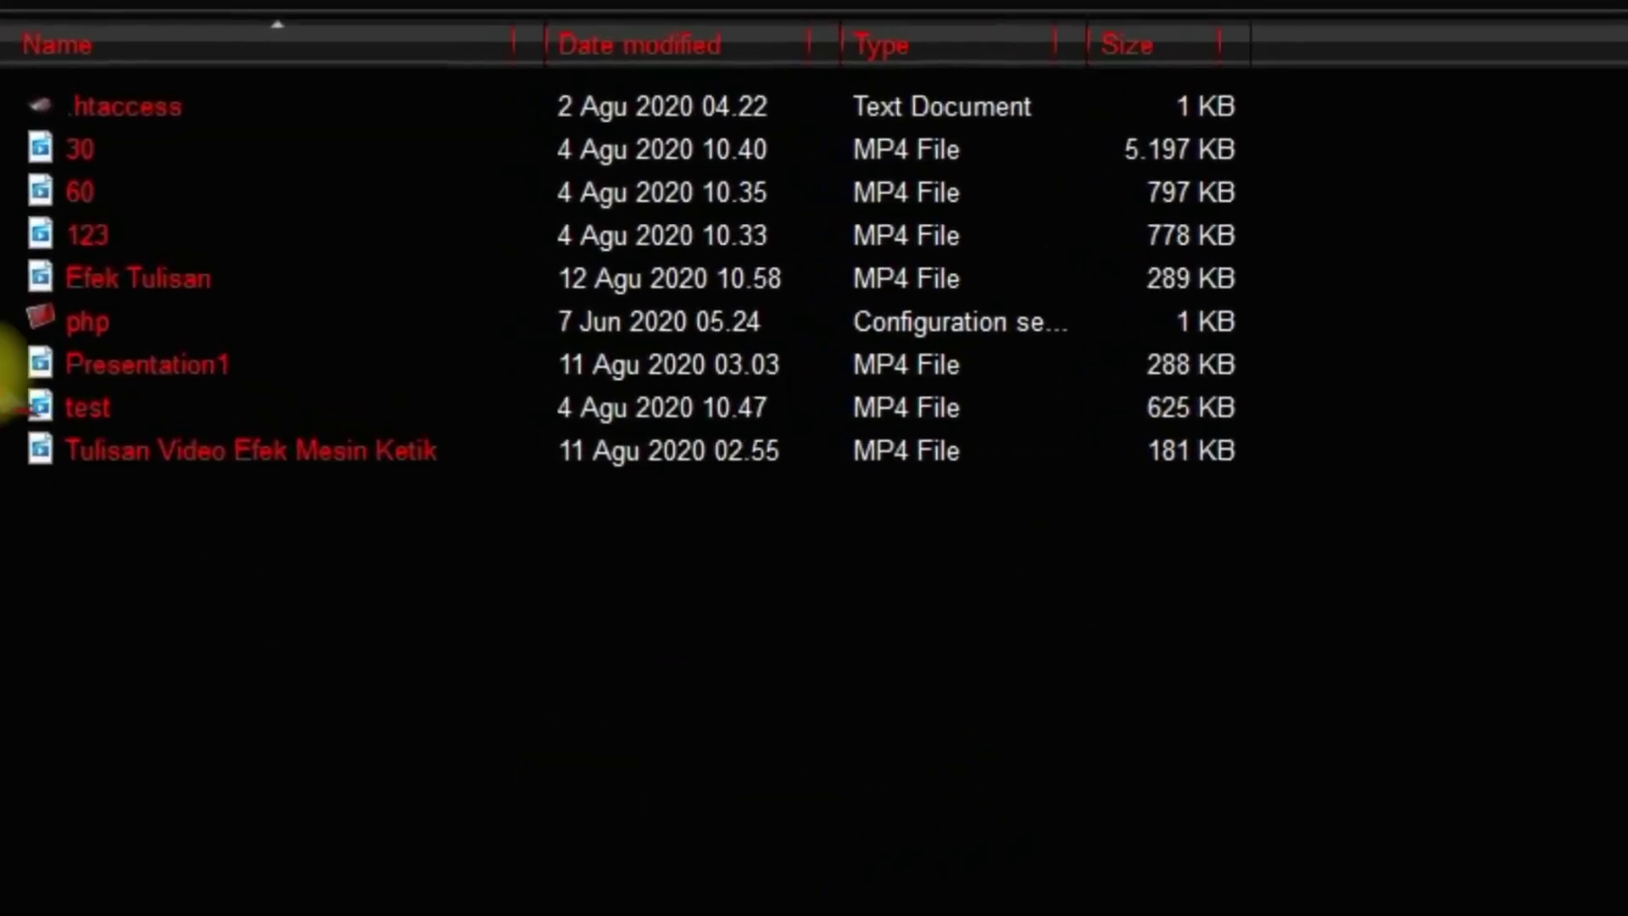
pyautogui.click(135, 270)
pyautogui.doubleClick(146, 289)
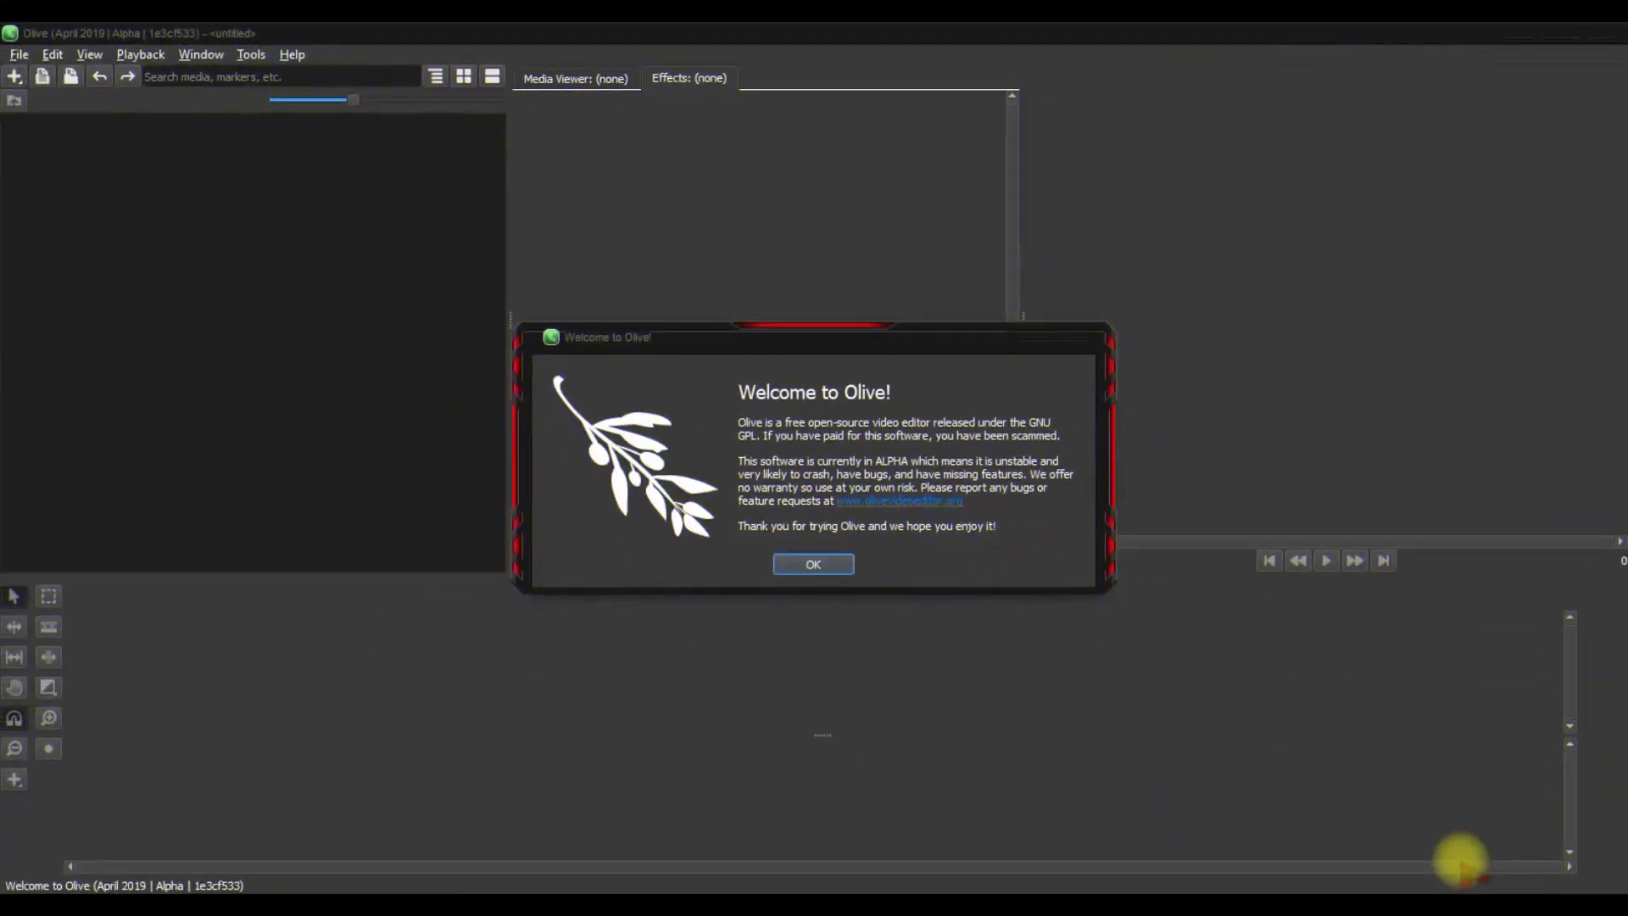
# Switch to Olive, dismiss its welcome message and import the 171124_H2_005 video clip.
pyautogui.click(814, 565)
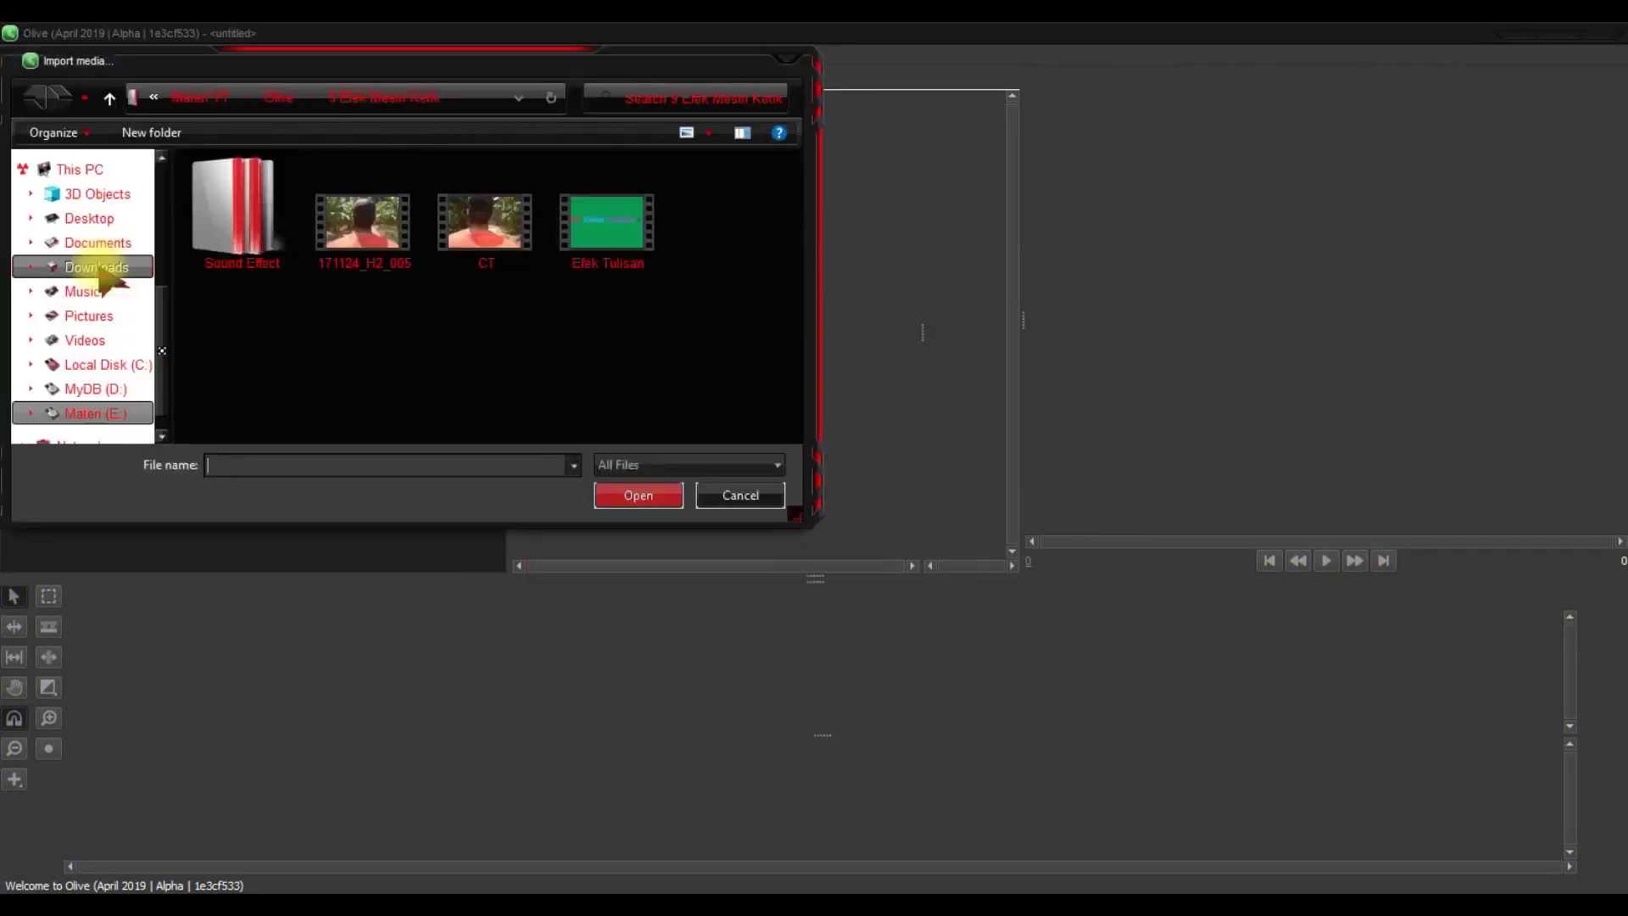
pyautogui.doubleClick(356, 256)
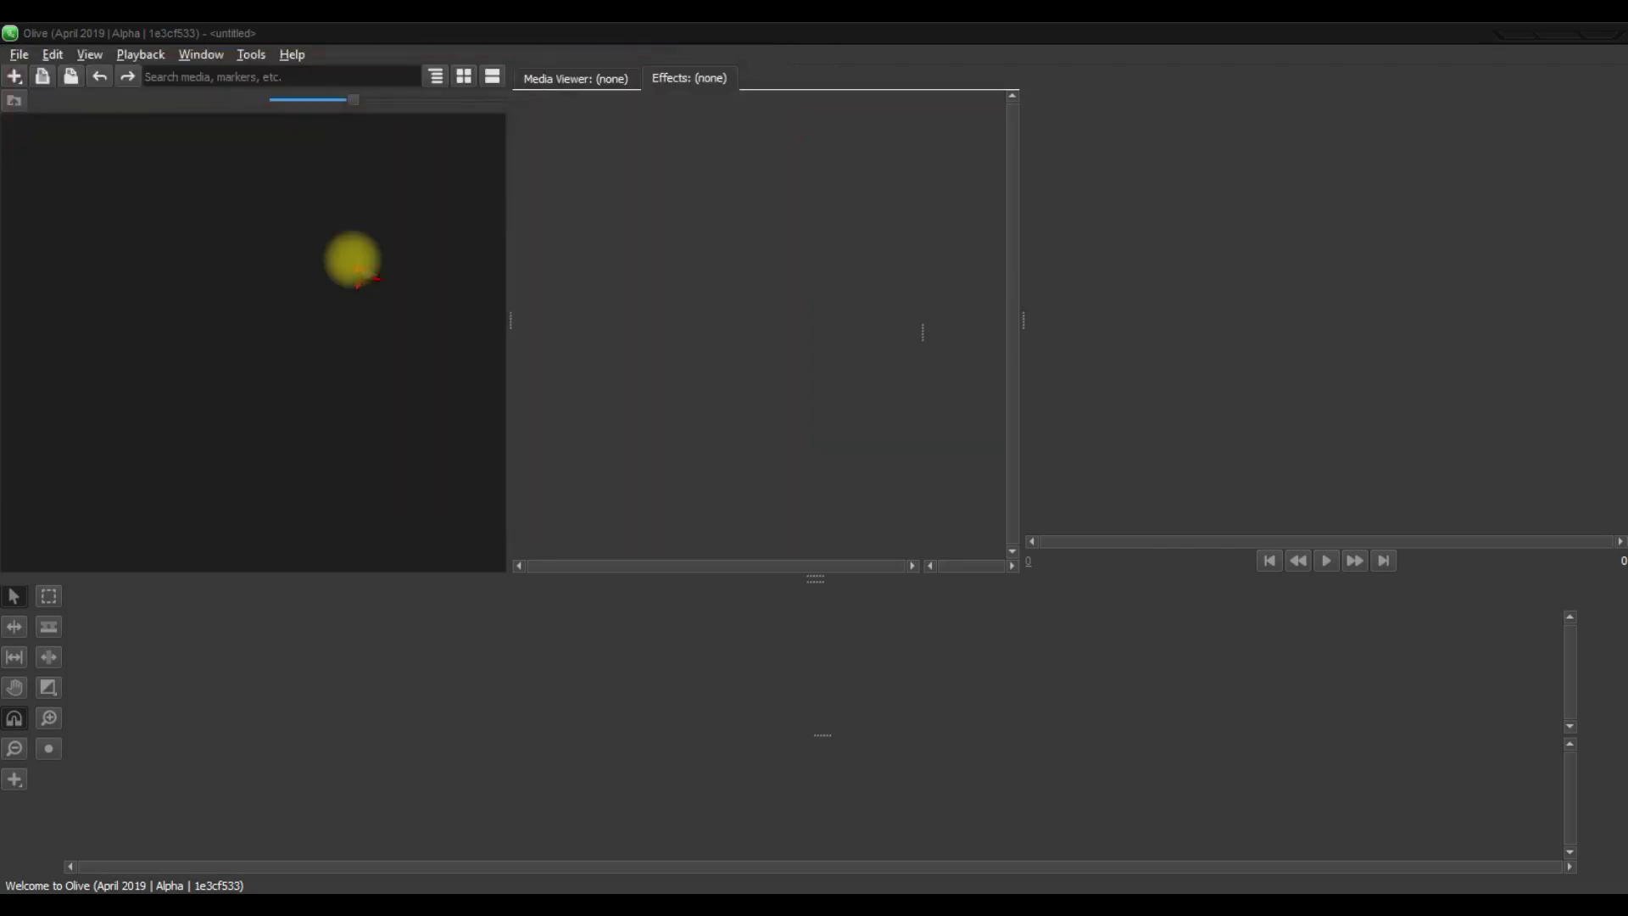
# Place the 171124_H2_005 clip at the start of the empty timeline and preview its opening seconds.
pyautogui.moveTo(51, 161); pyautogui.dragTo(111, 513)
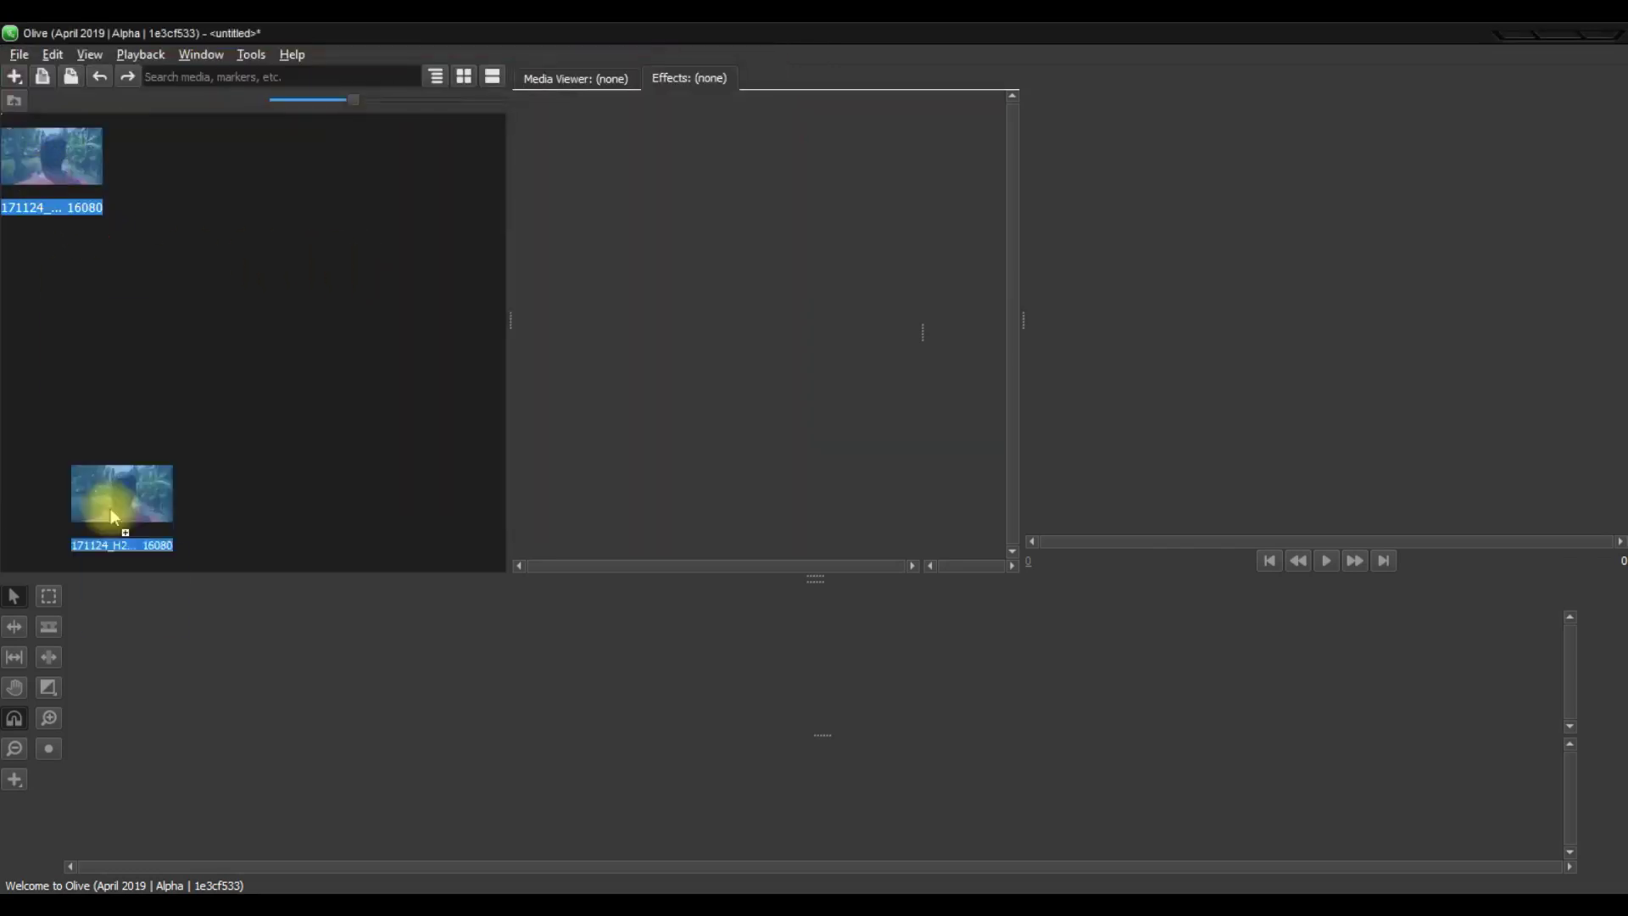
pyautogui.moveTo(135, 707); pyautogui.dragTo(134, 707)
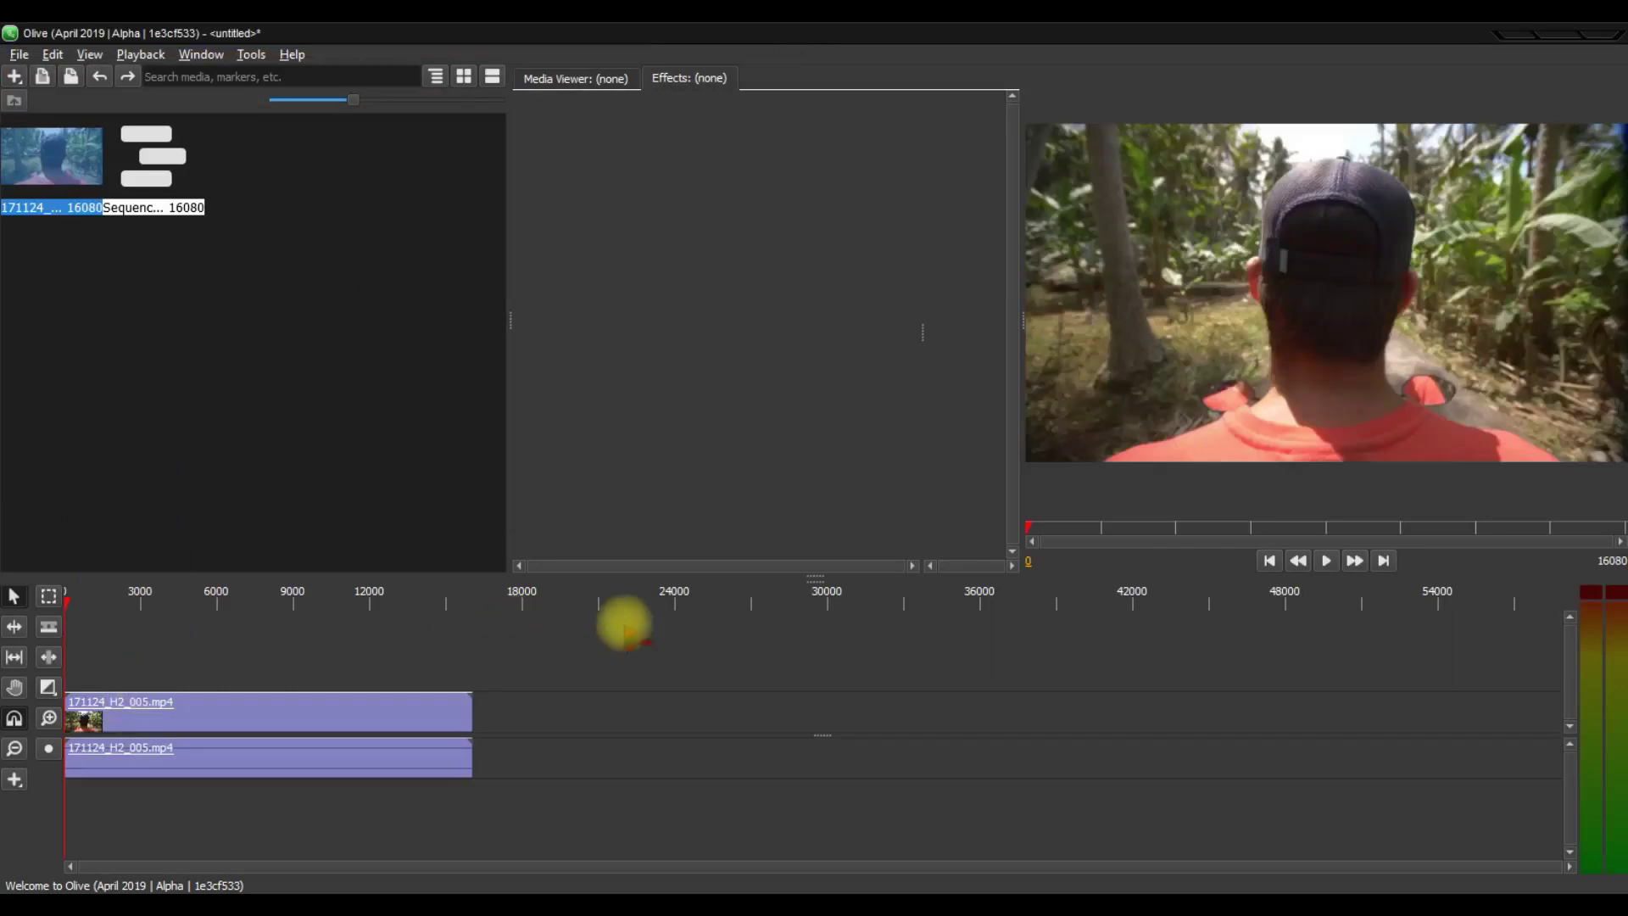
pyautogui.click(1325, 561)
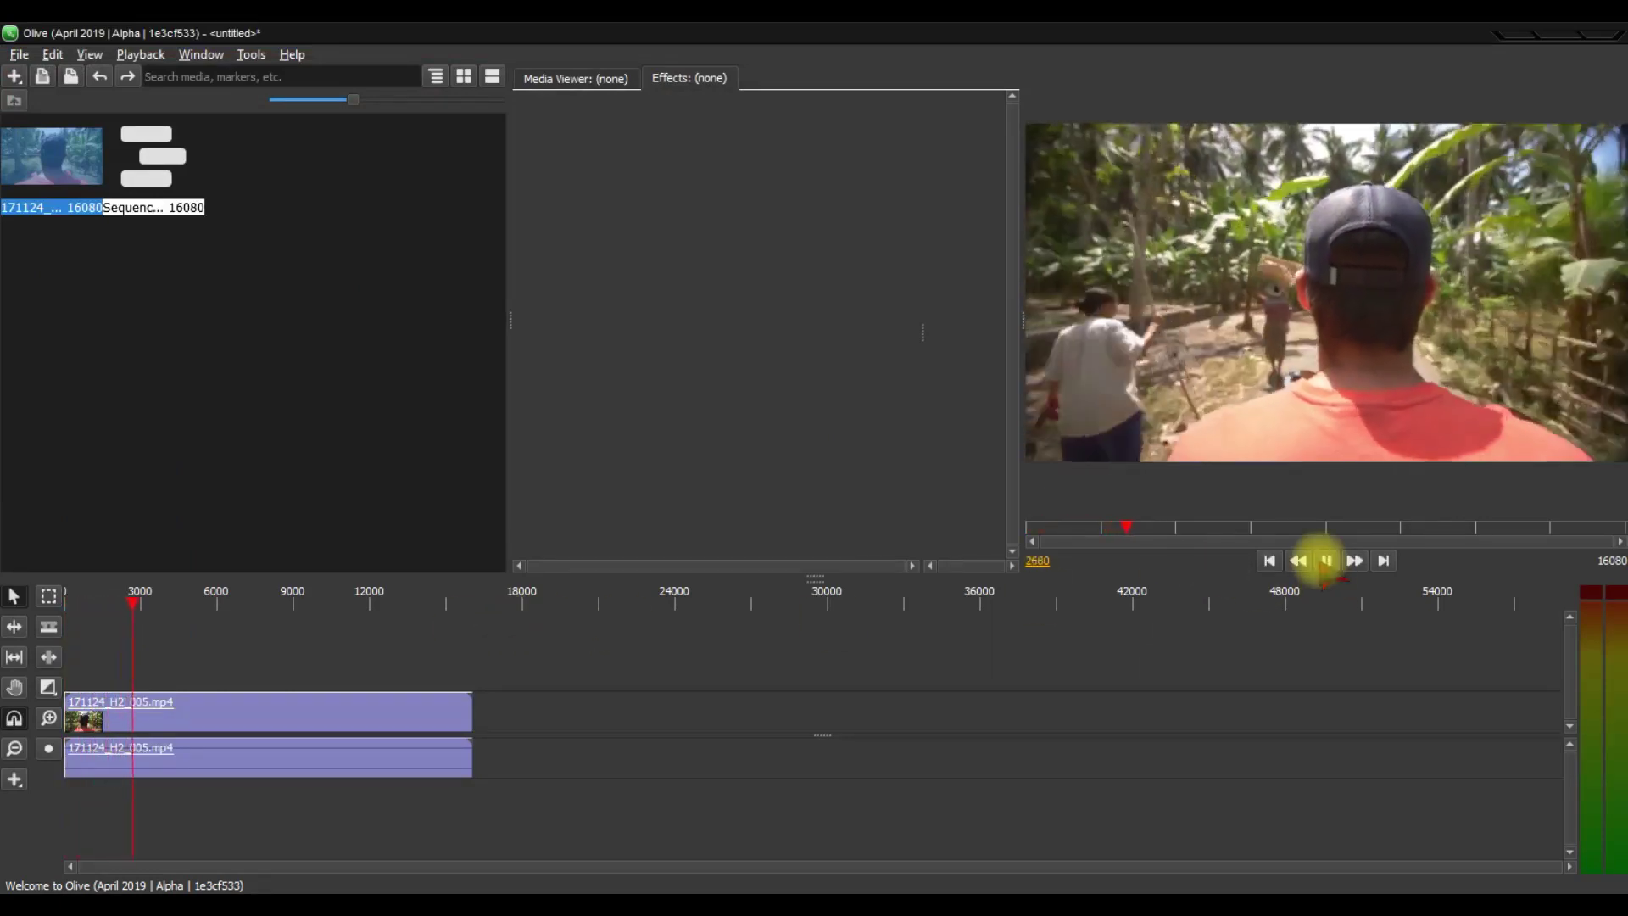
pyautogui.click(1325, 560)
pyautogui.moveTo(150, 604); pyautogui.dragTo(18, 600)
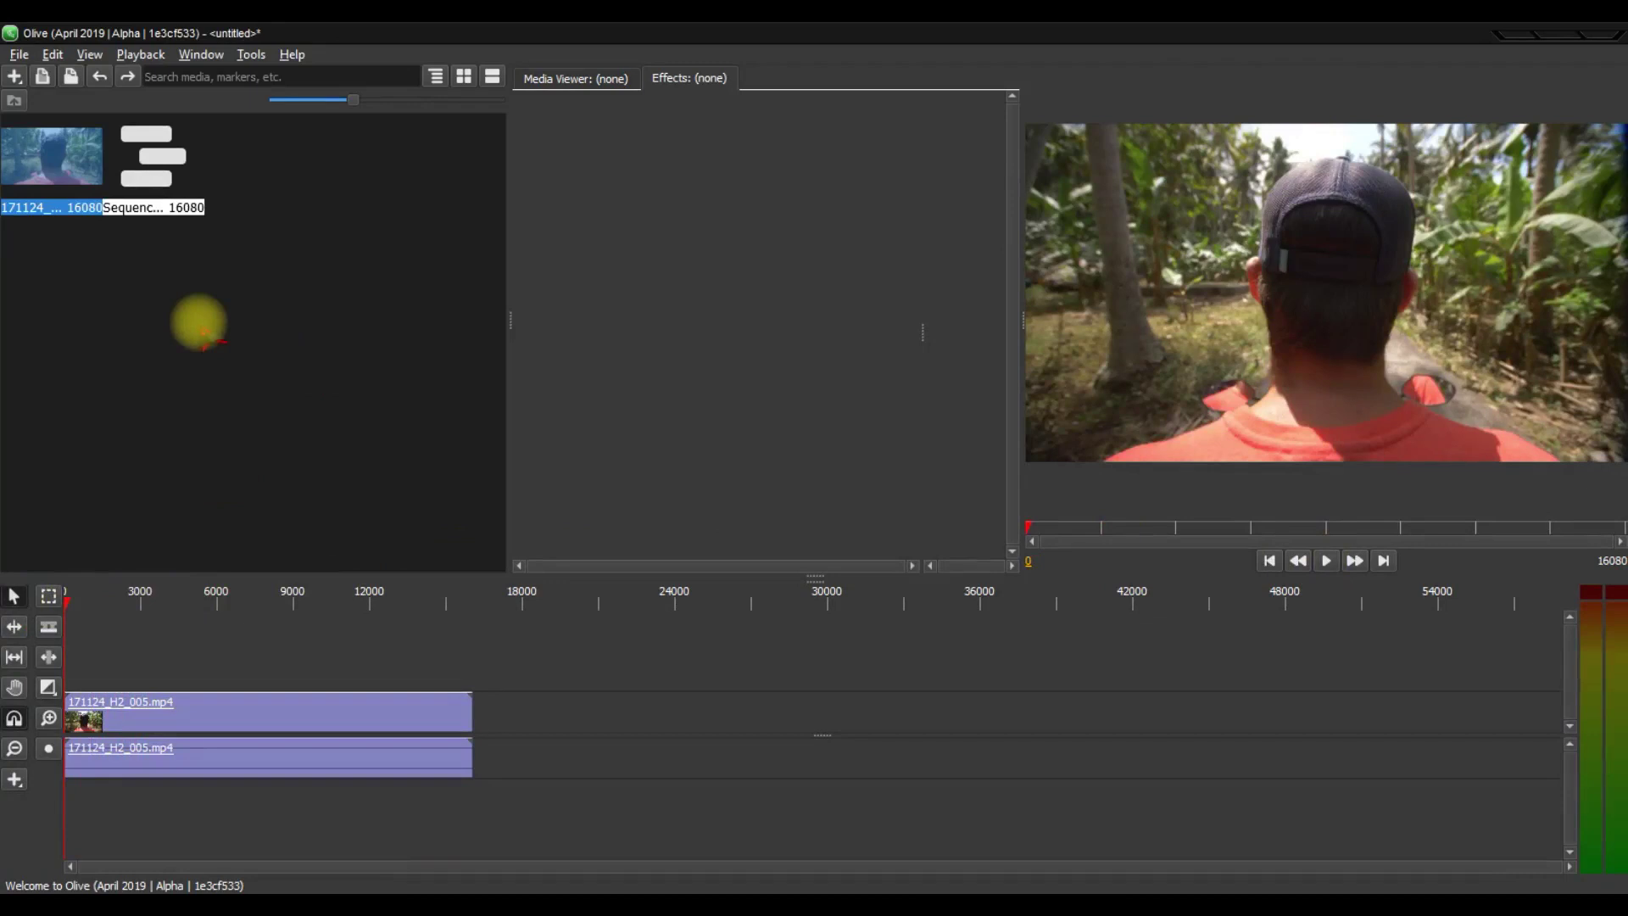
# Import the Efek Tulisan video and place it on the track above the main clip, starting at about 2500.
pyautogui.rightClick(200, 324)
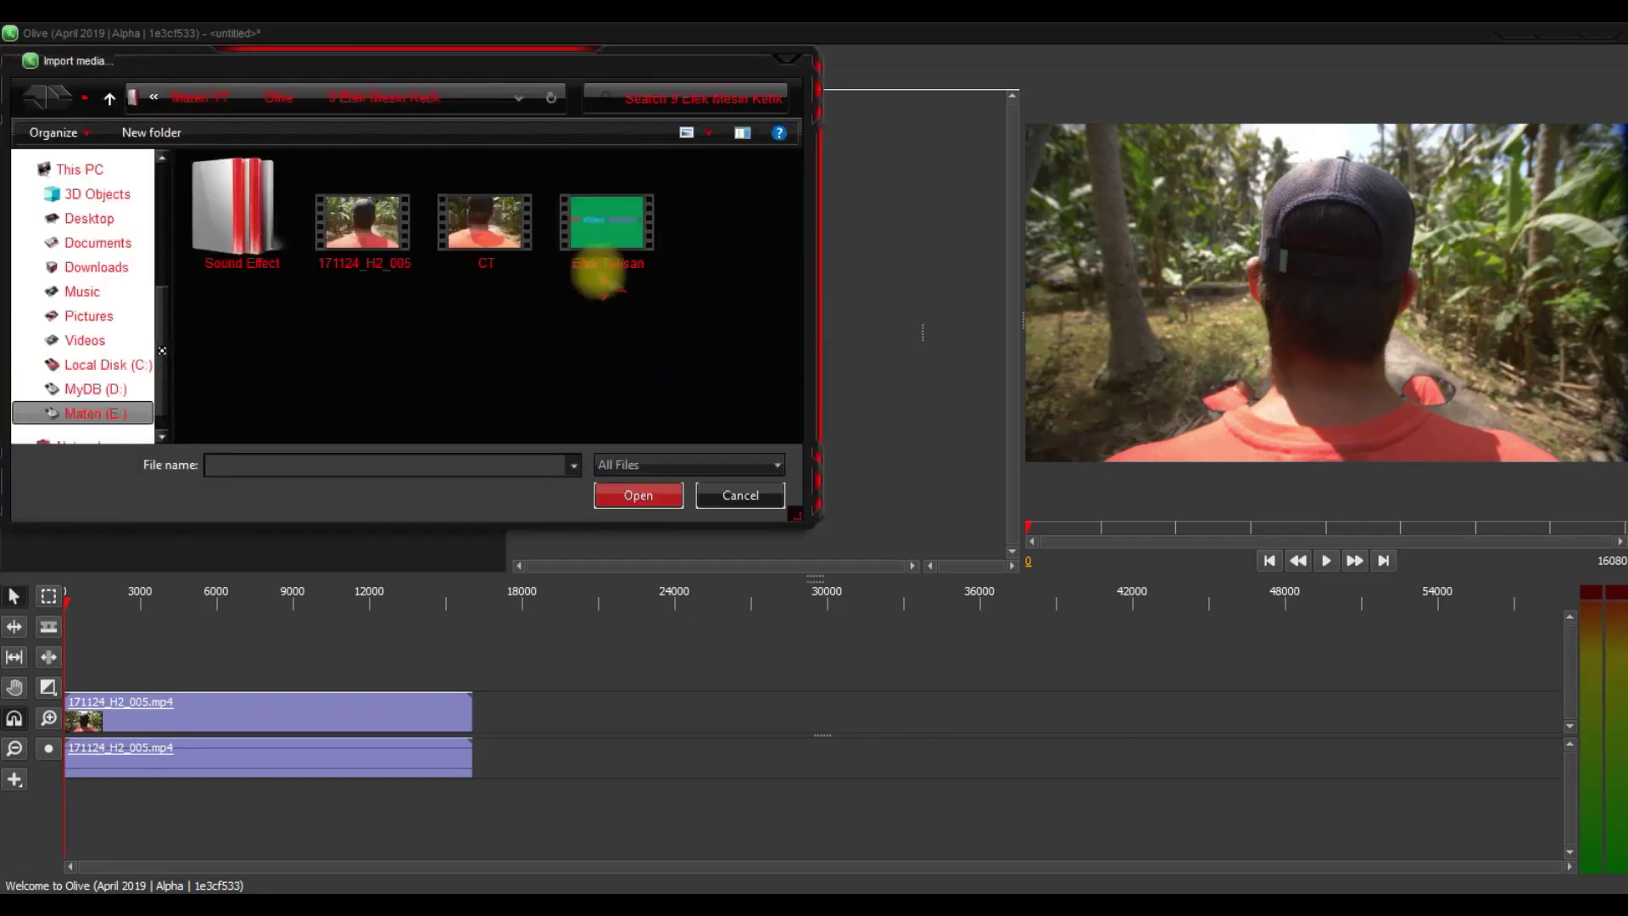
pyautogui.doubleClick(602, 246)
pyautogui.moveTo(119, 166); pyautogui.dragTo(183, 675)
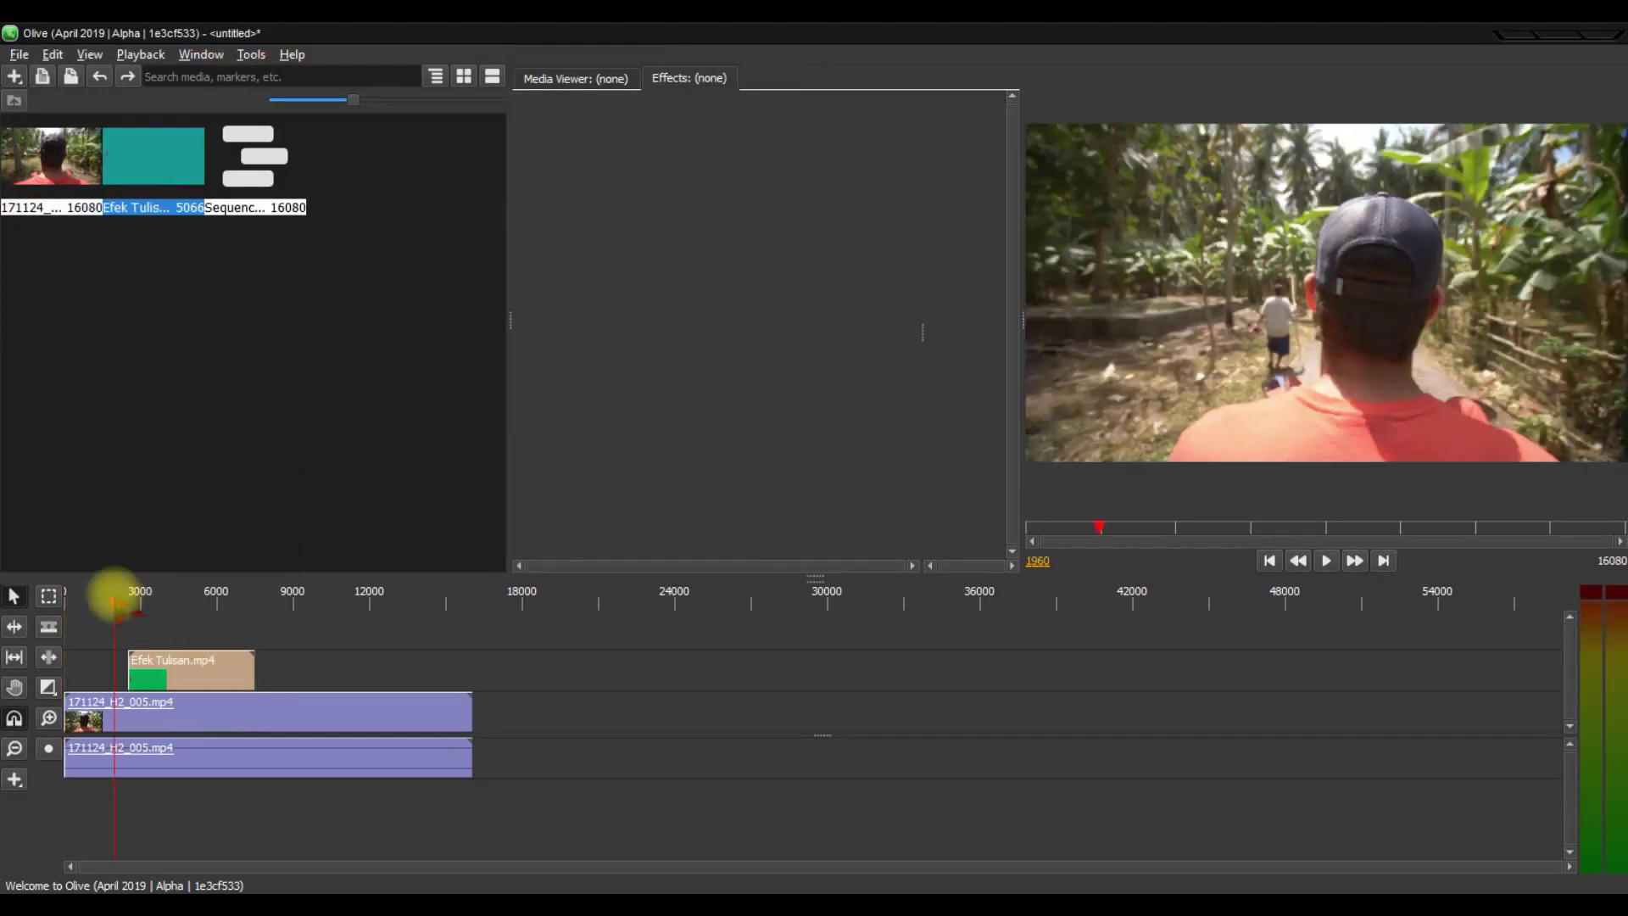
# Preview the title over the footage and move the Efek Tulisan clip along its track to start at about 7000.
pyautogui.moveTo(115, 604)
pyautogui.mouseDown()
pyautogui.moveTo(139, 604)
pyautogui.moveTo(115, 601)
pyautogui.mouseUp()
pyautogui.click(1325, 562)
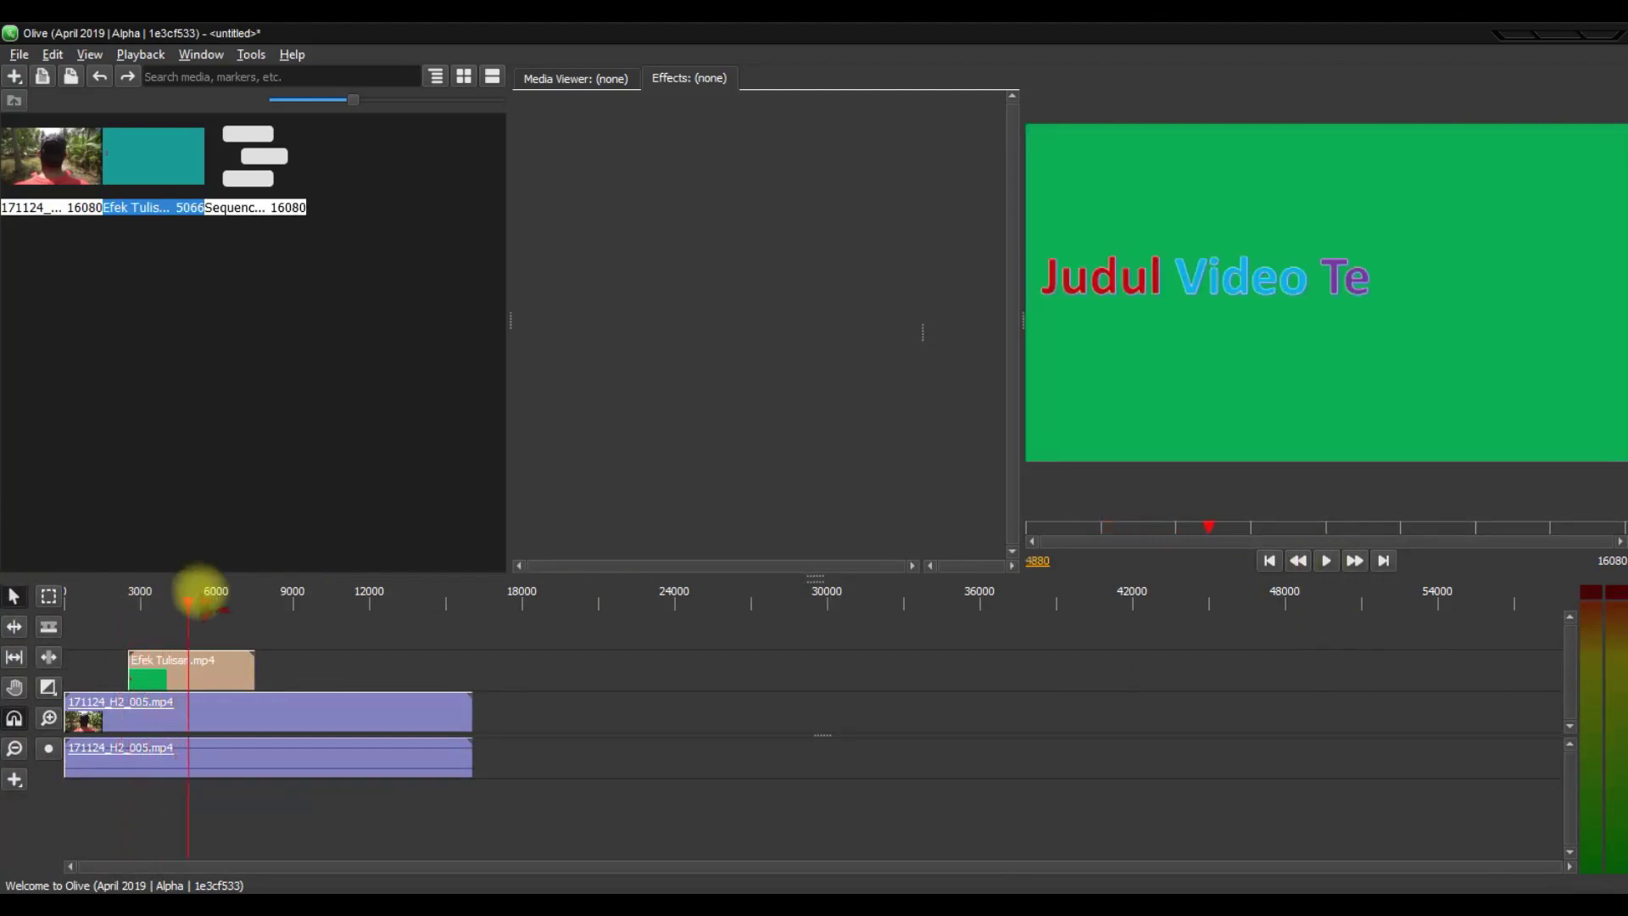
pyautogui.moveTo(187, 604); pyautogui.dragTo(266, 670)
pyautogui.moveTo(127, 602); pyautogui.dragTo(205, 627)
pyautogui.moveTo(254, 673); pyautogui.dragTo(280, 670)
pyautogui.click(203, 602)
pyautogui.moveTo(203, 602); pyautogui.dragTo(223, 603)
pyautogui.moveTo(311, 669); pyautogui.dragTo(288, 674)
# Play the sequence from 6200 into the title clip and park the playhead at 9440.
pyautogui.moveTo(226, 607)
pyautogui.mouseDown()
pyautogui.moveTo(241, 607)
pyautogui.moveTo(222, 607)
pyautogui.mouseUp()
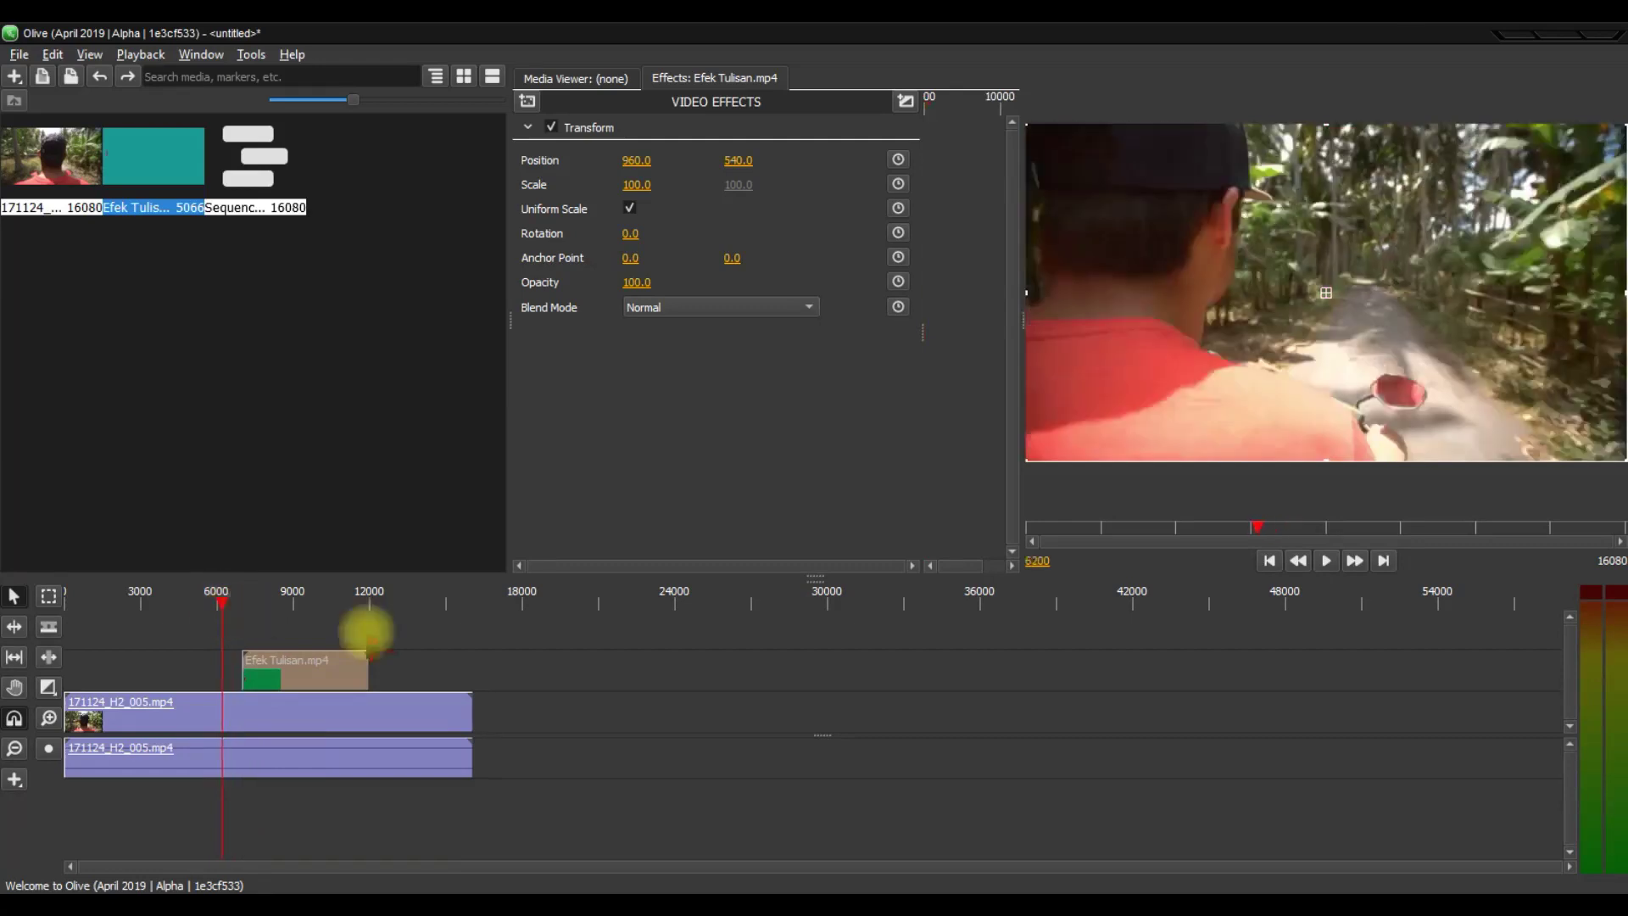
pyautogui.click(1326, 559)
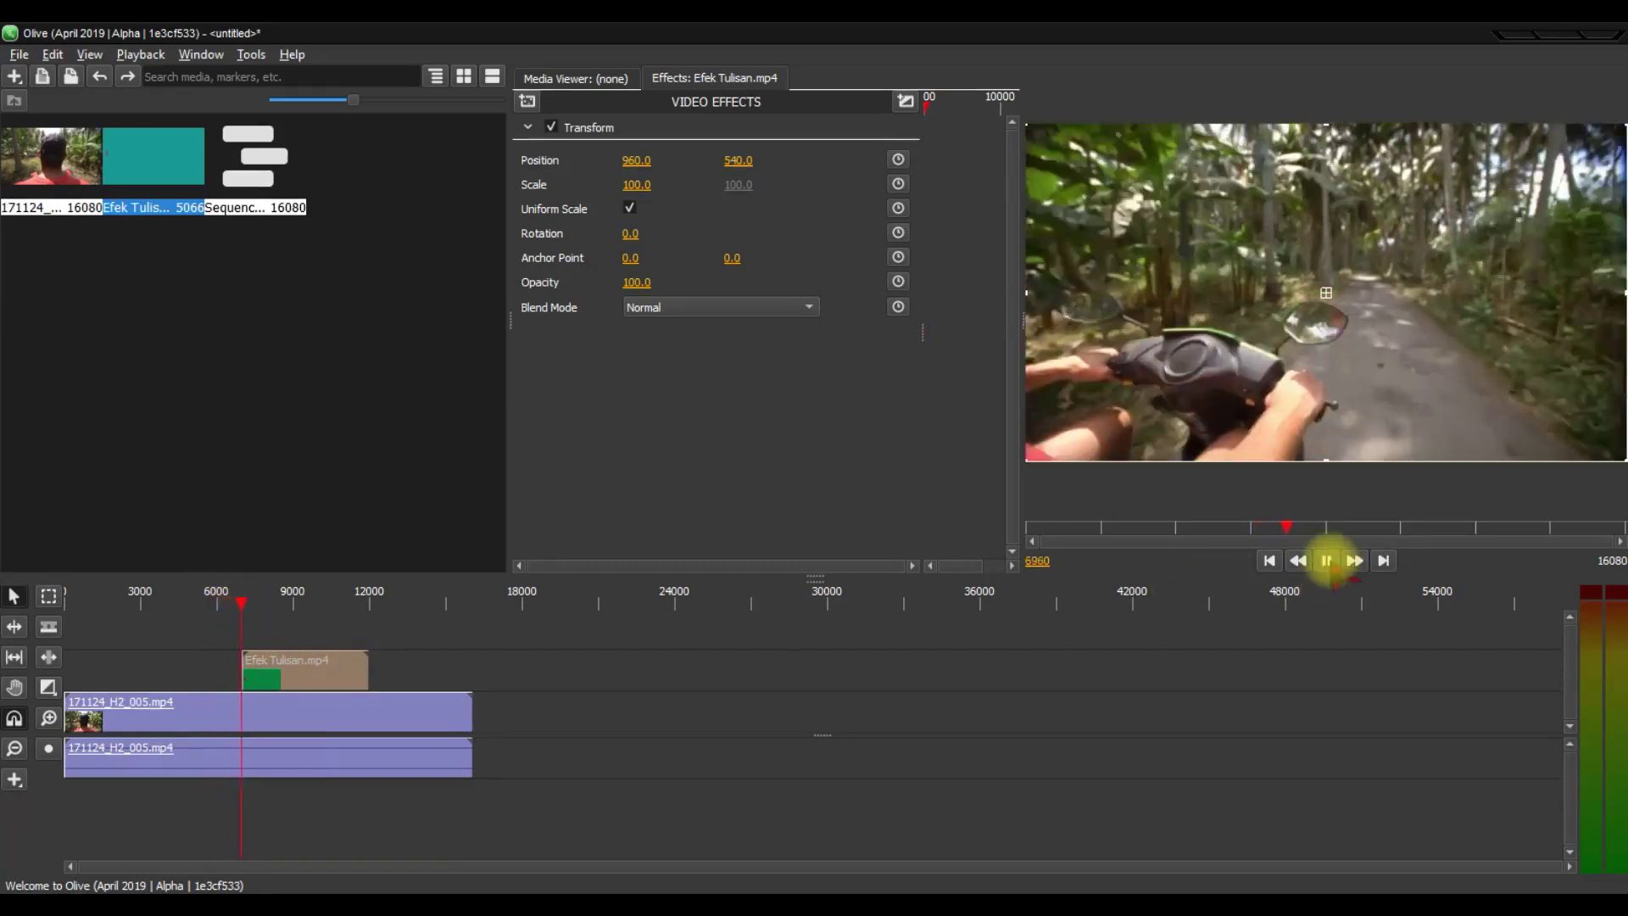
pyautogui.click(1326, 560)
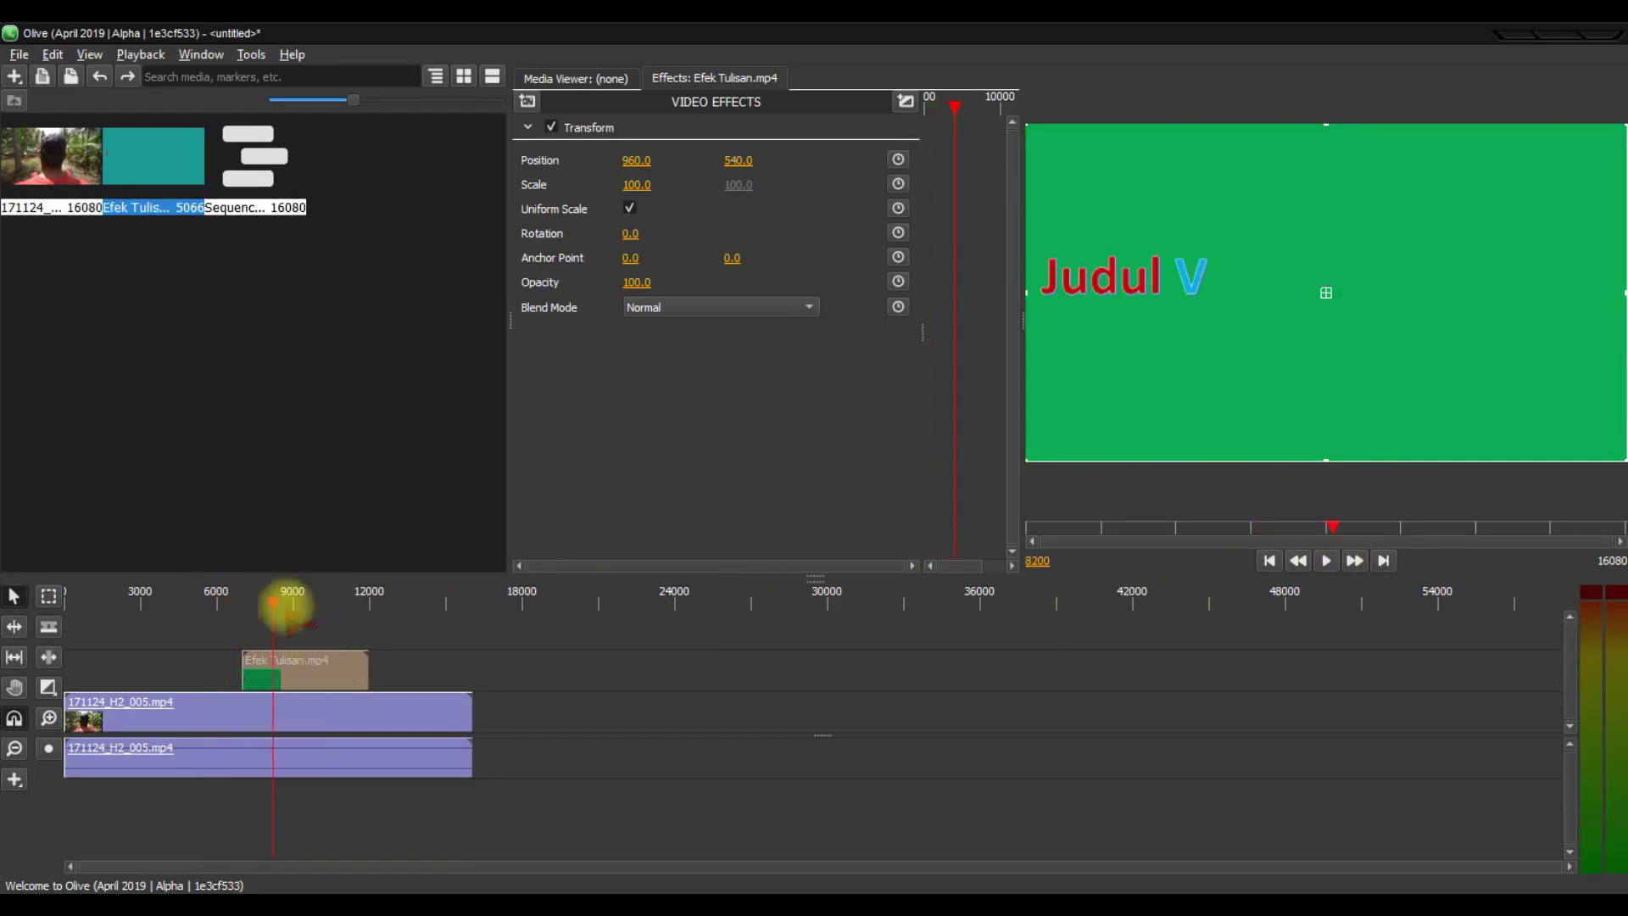
pyautogui.moveTo(273, 602); pyautogui.dragTo(304, 604)
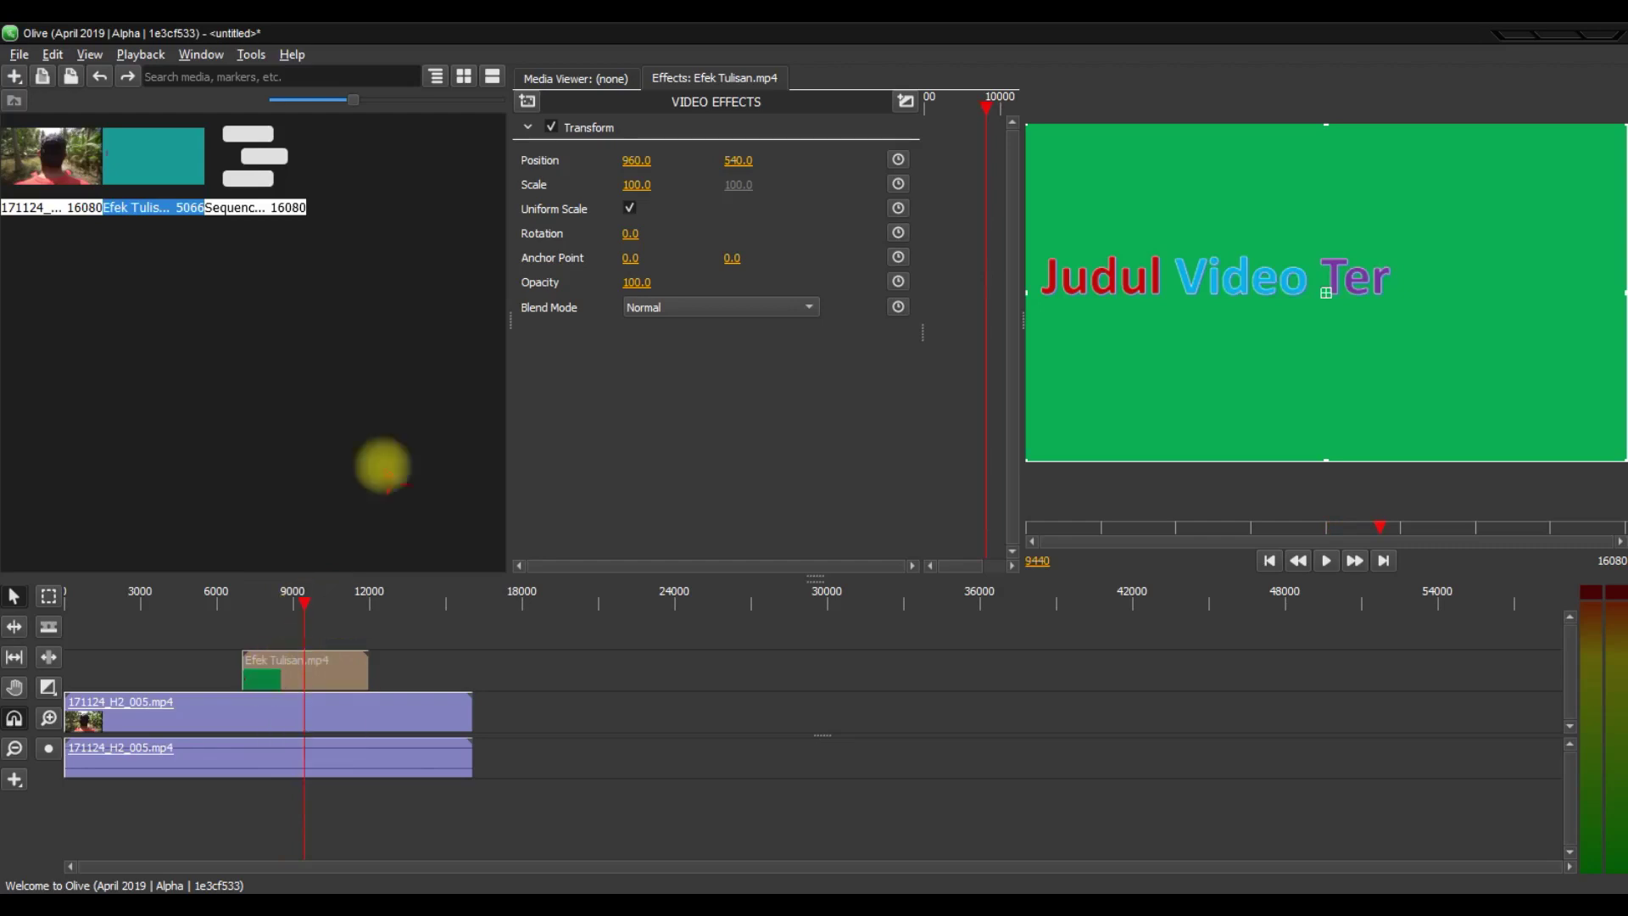
# Add the Chroma Key effect from the Keying category to the Efek Tulisan clip.
pyautogui.click(527, 101)
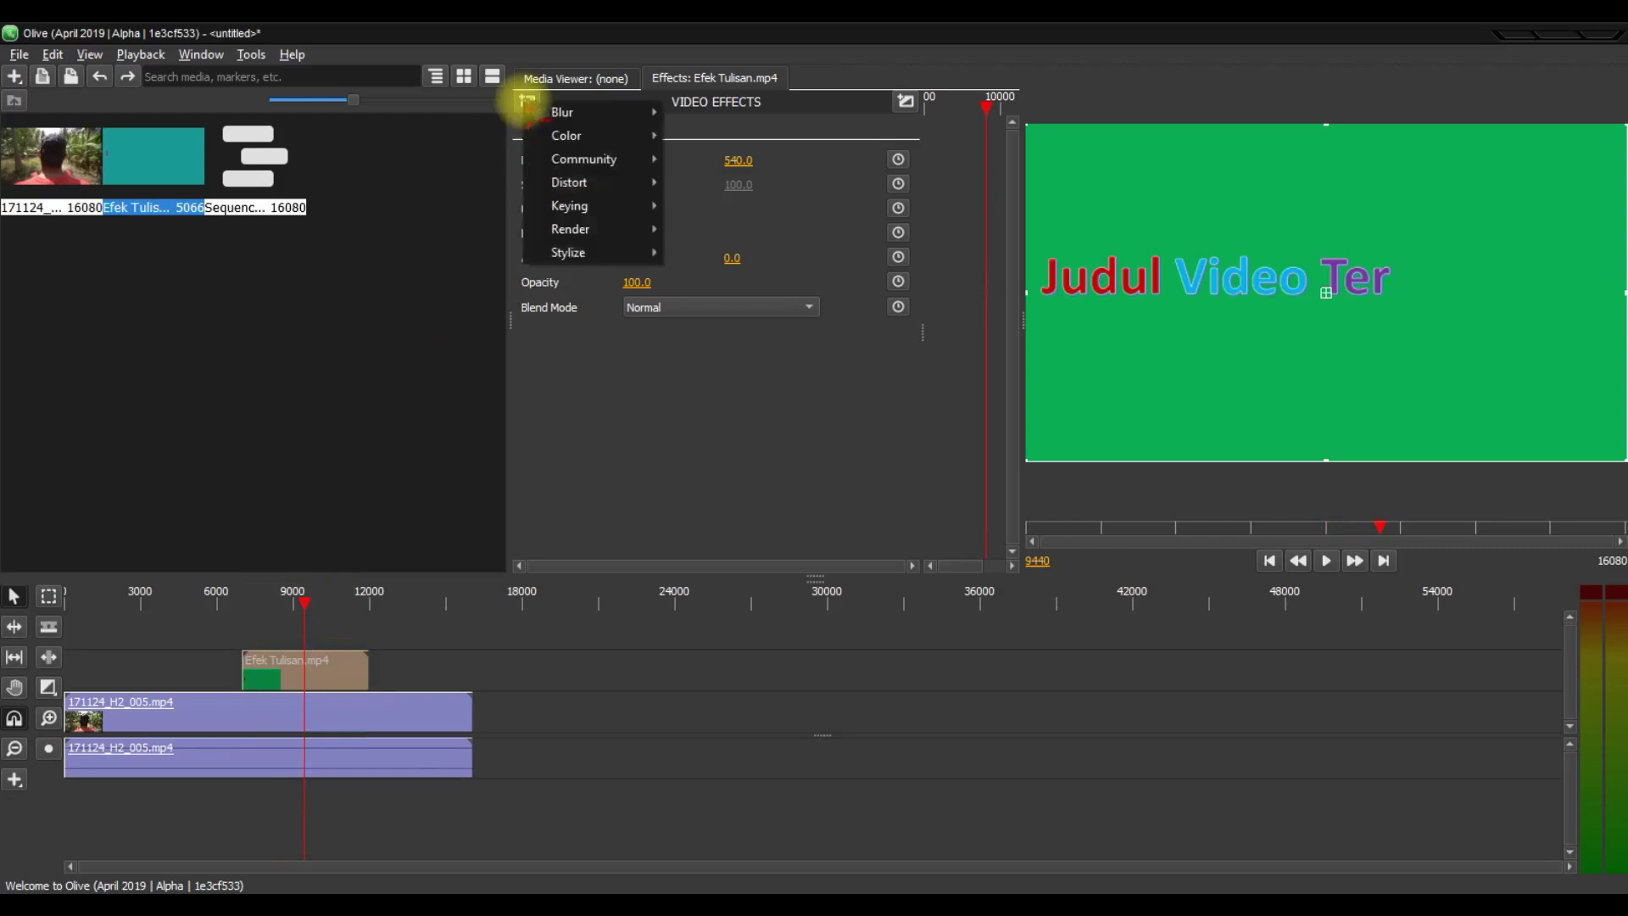
pyautogui.click(309, 671)
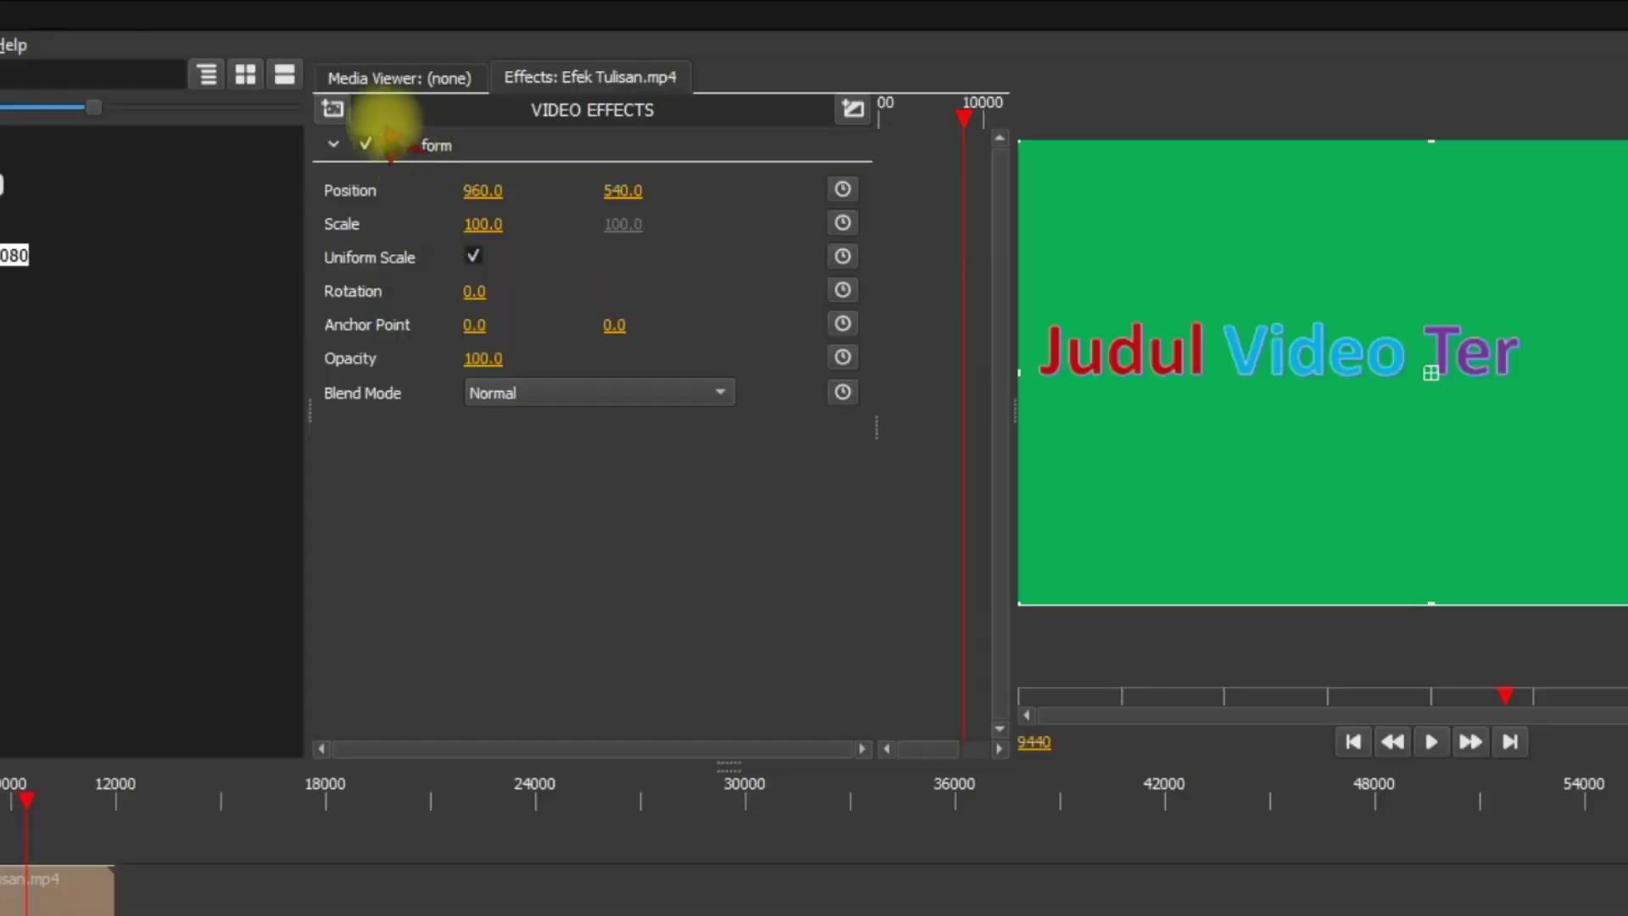
pyautogui.click(527, 101)
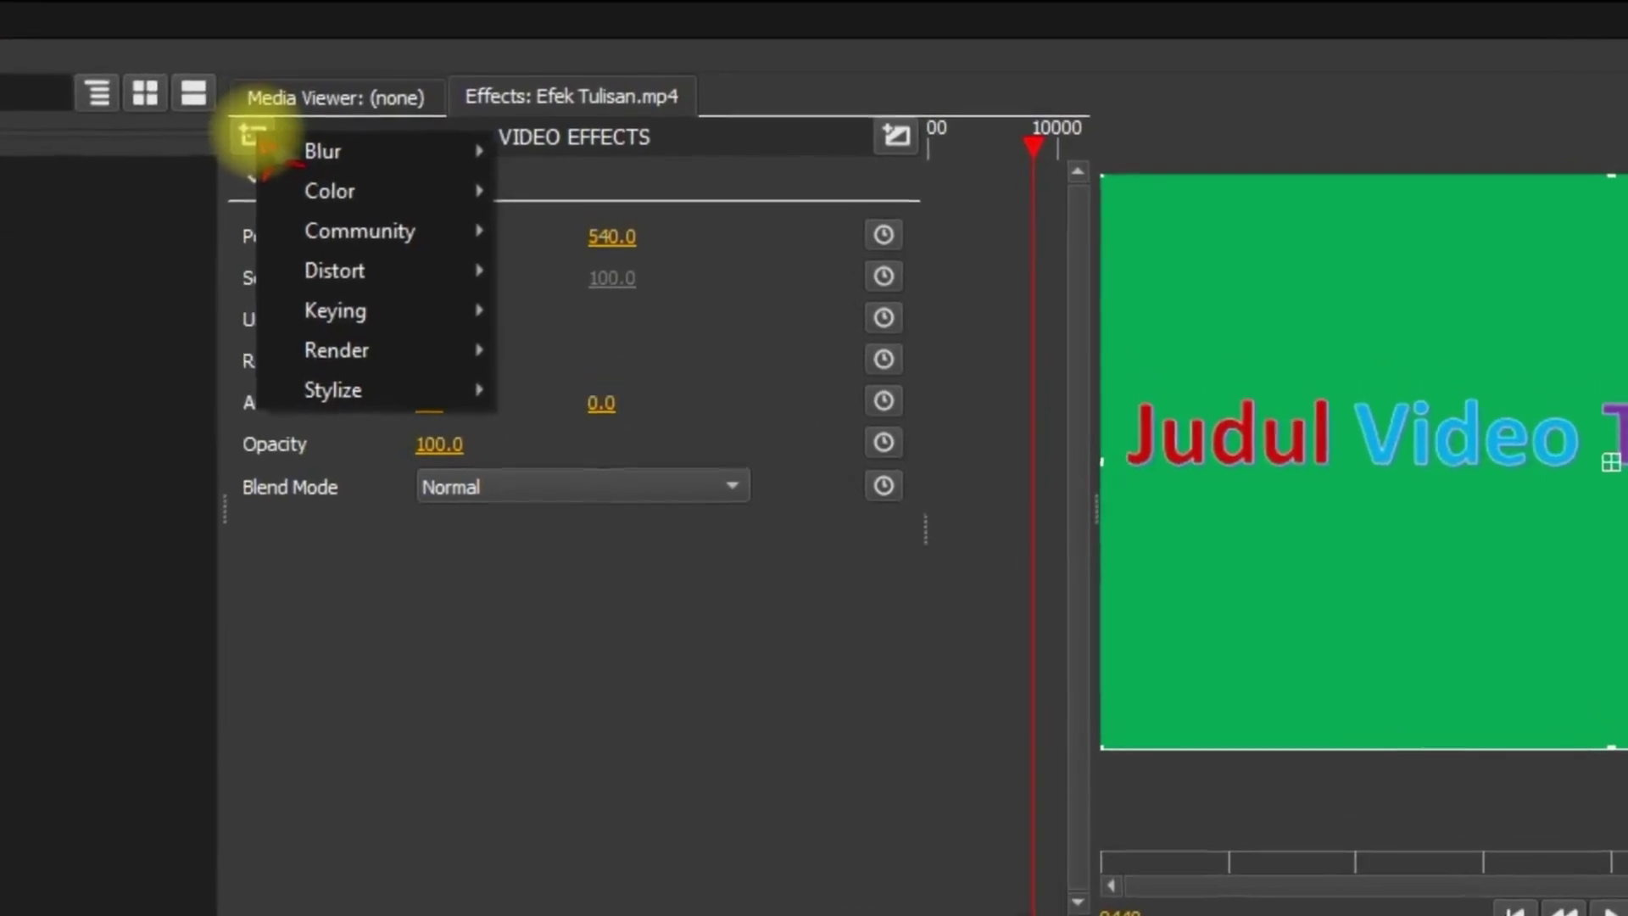
pyautogui.moveTo(335, 336)
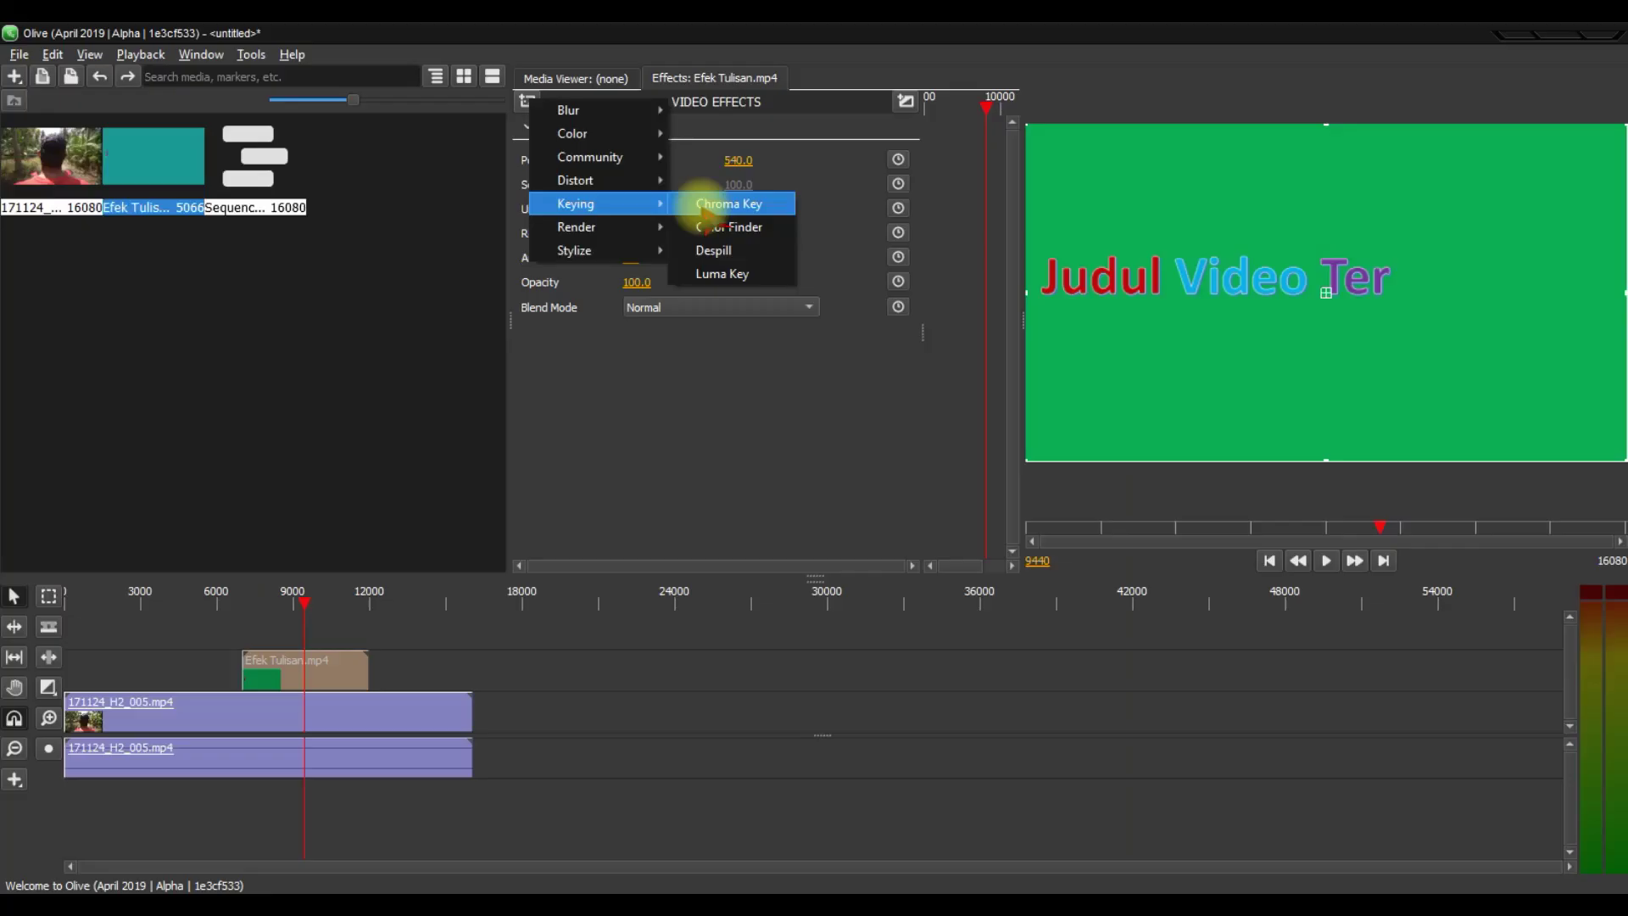
pyautogui.click(703, 212)
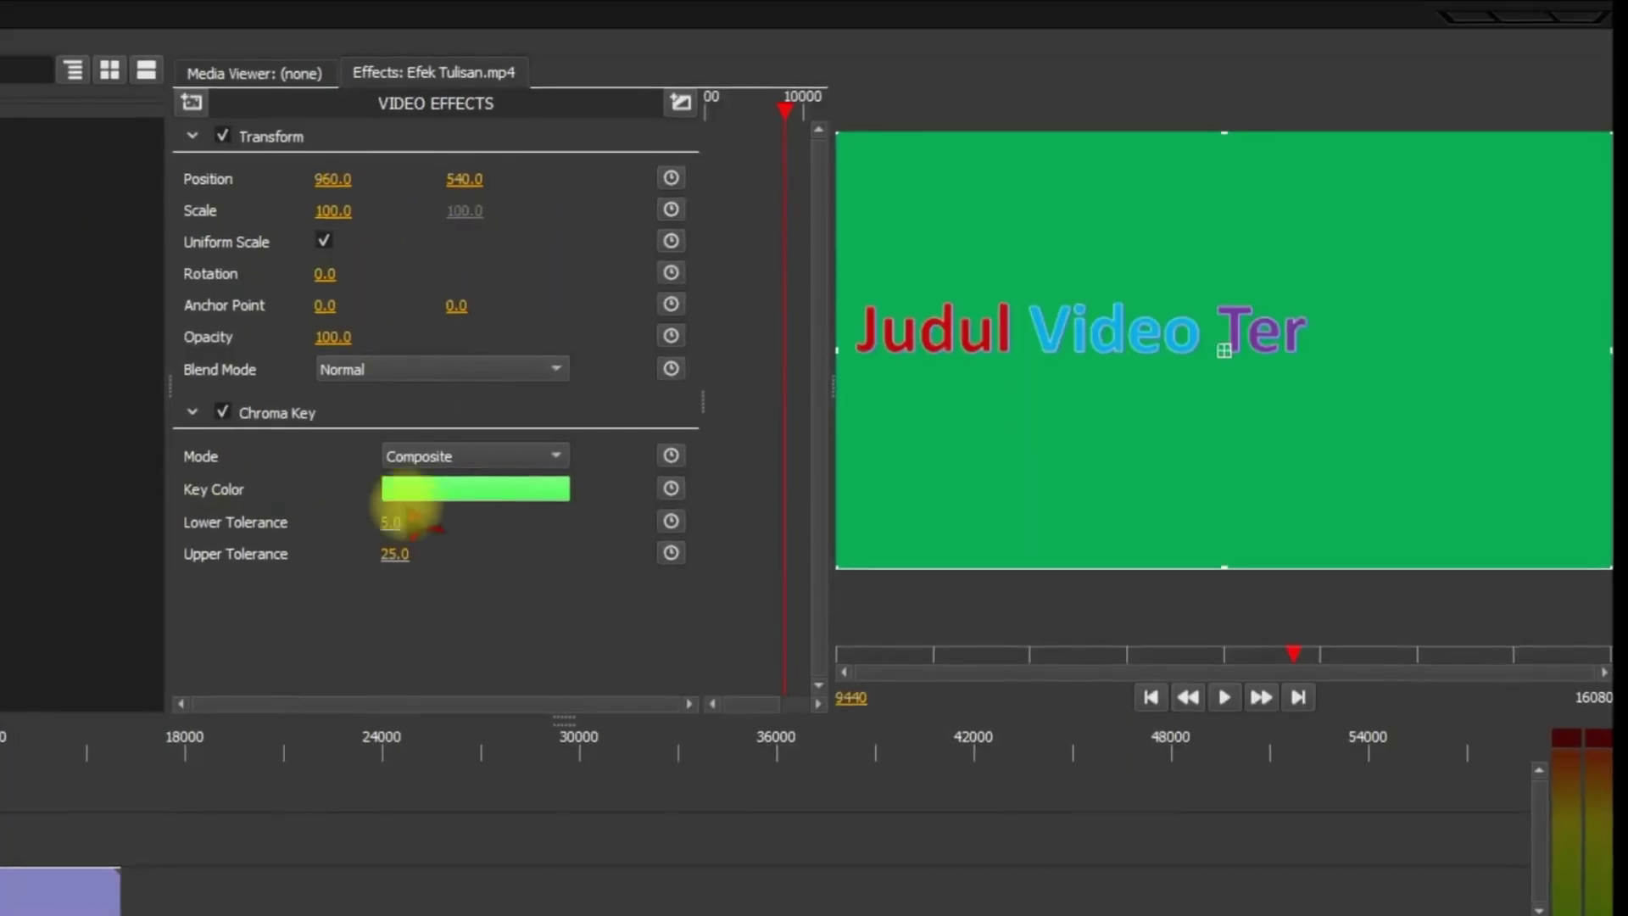
# Set the Chroma Key color to the title background's green, #05b052, sampled from the preview, and play back the keyed title.
pyautogui.click(469, 496)
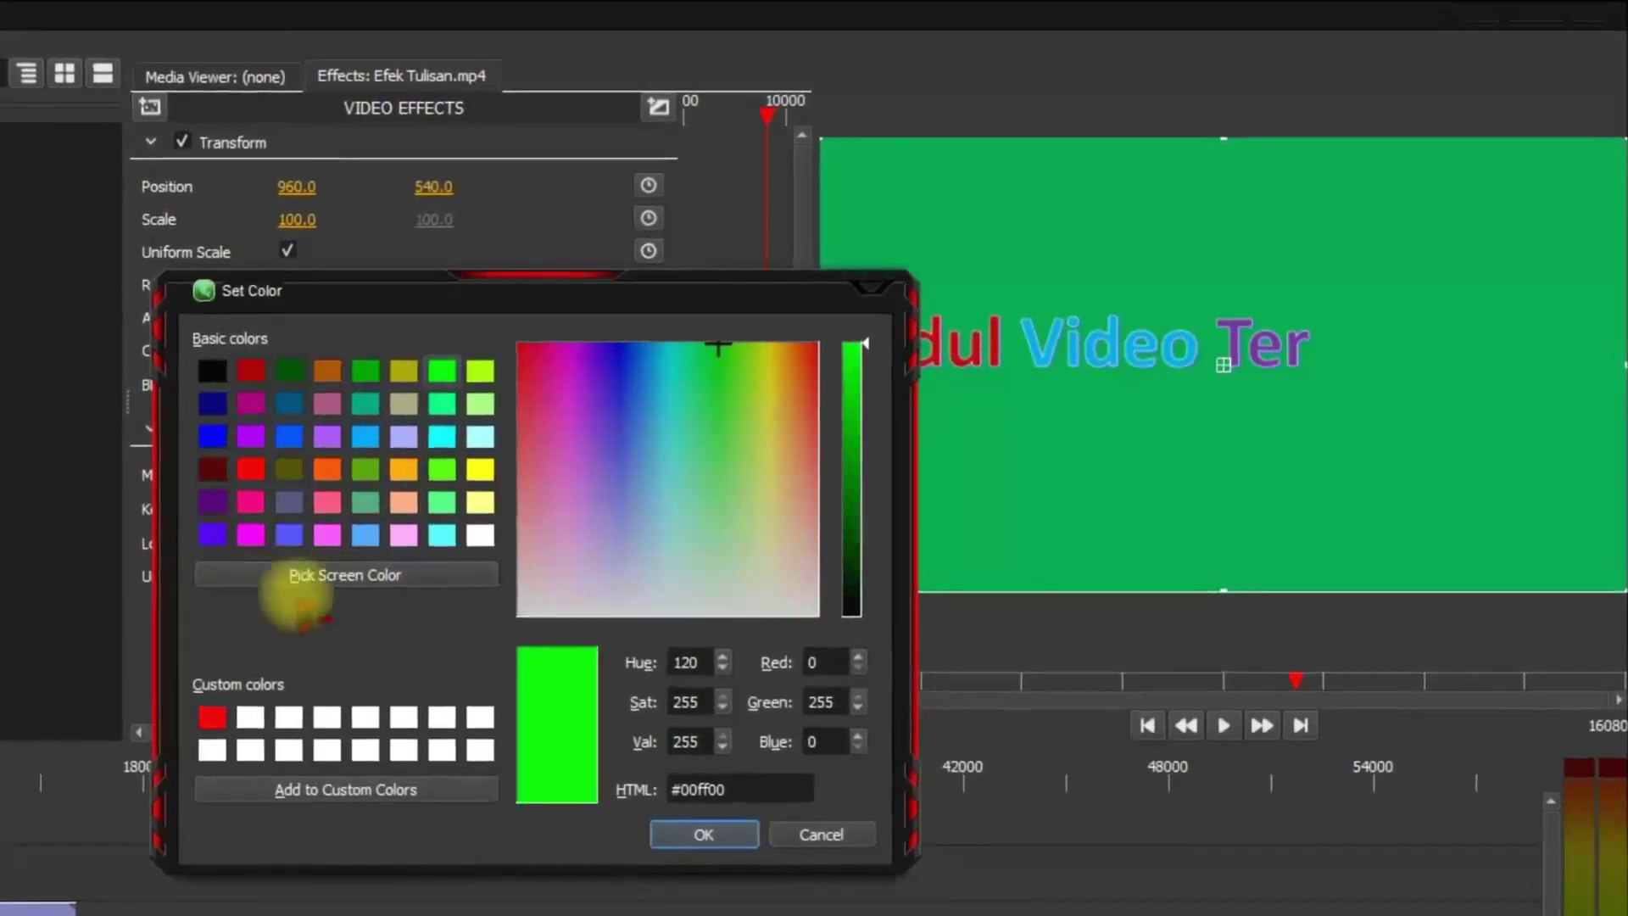
pyautogui.click(322, 585)
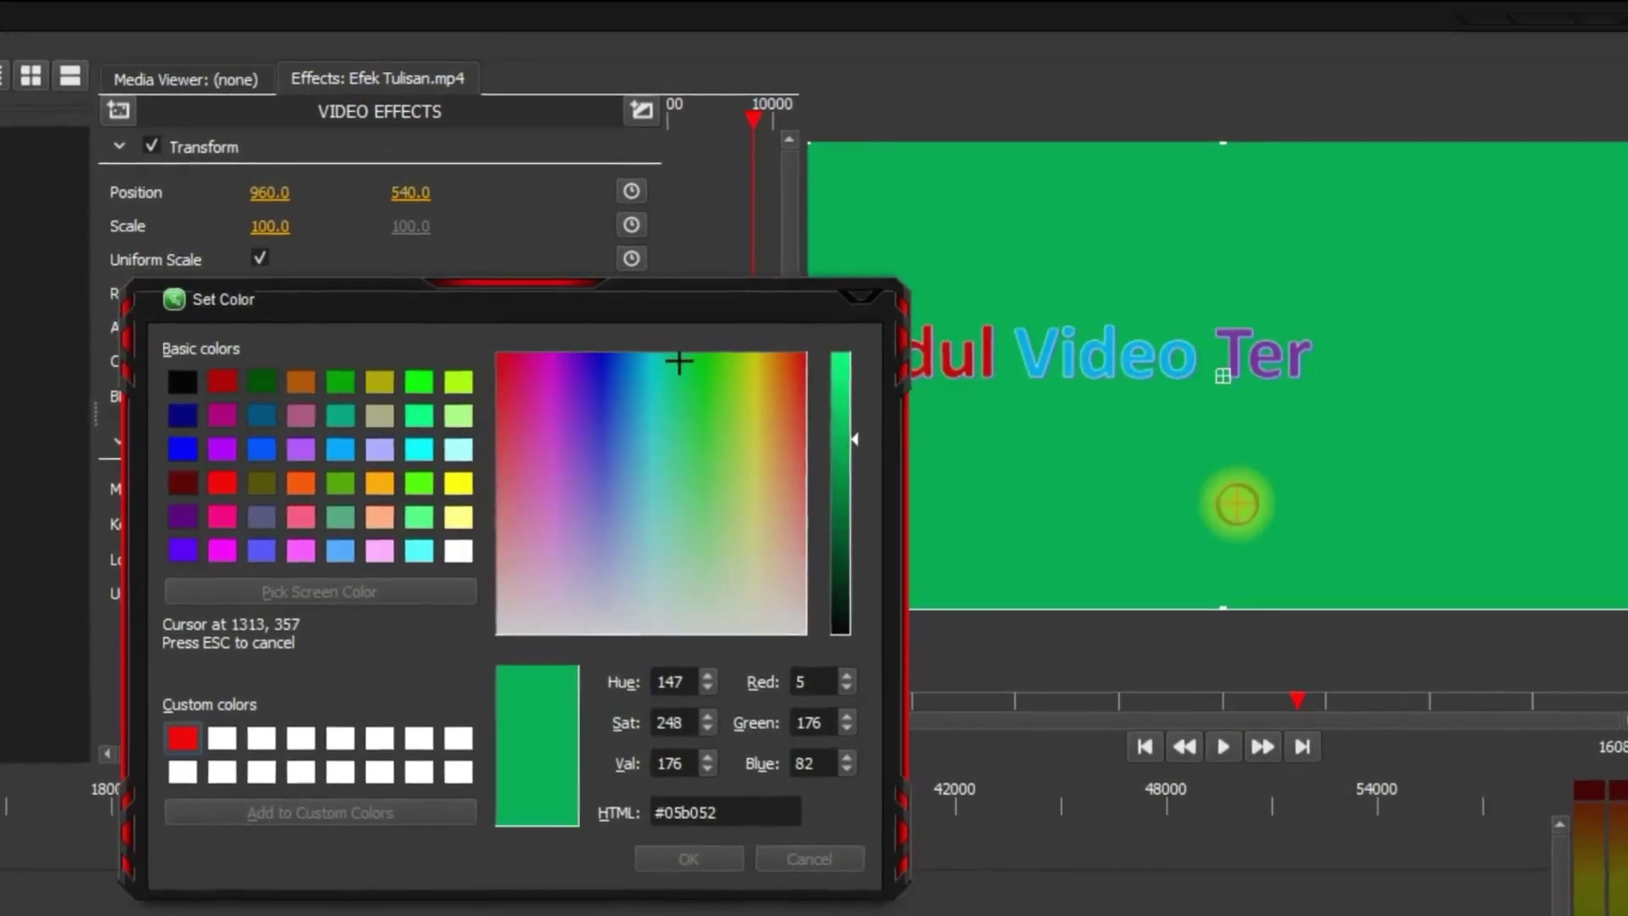
pyautogui.click(1246, 503)
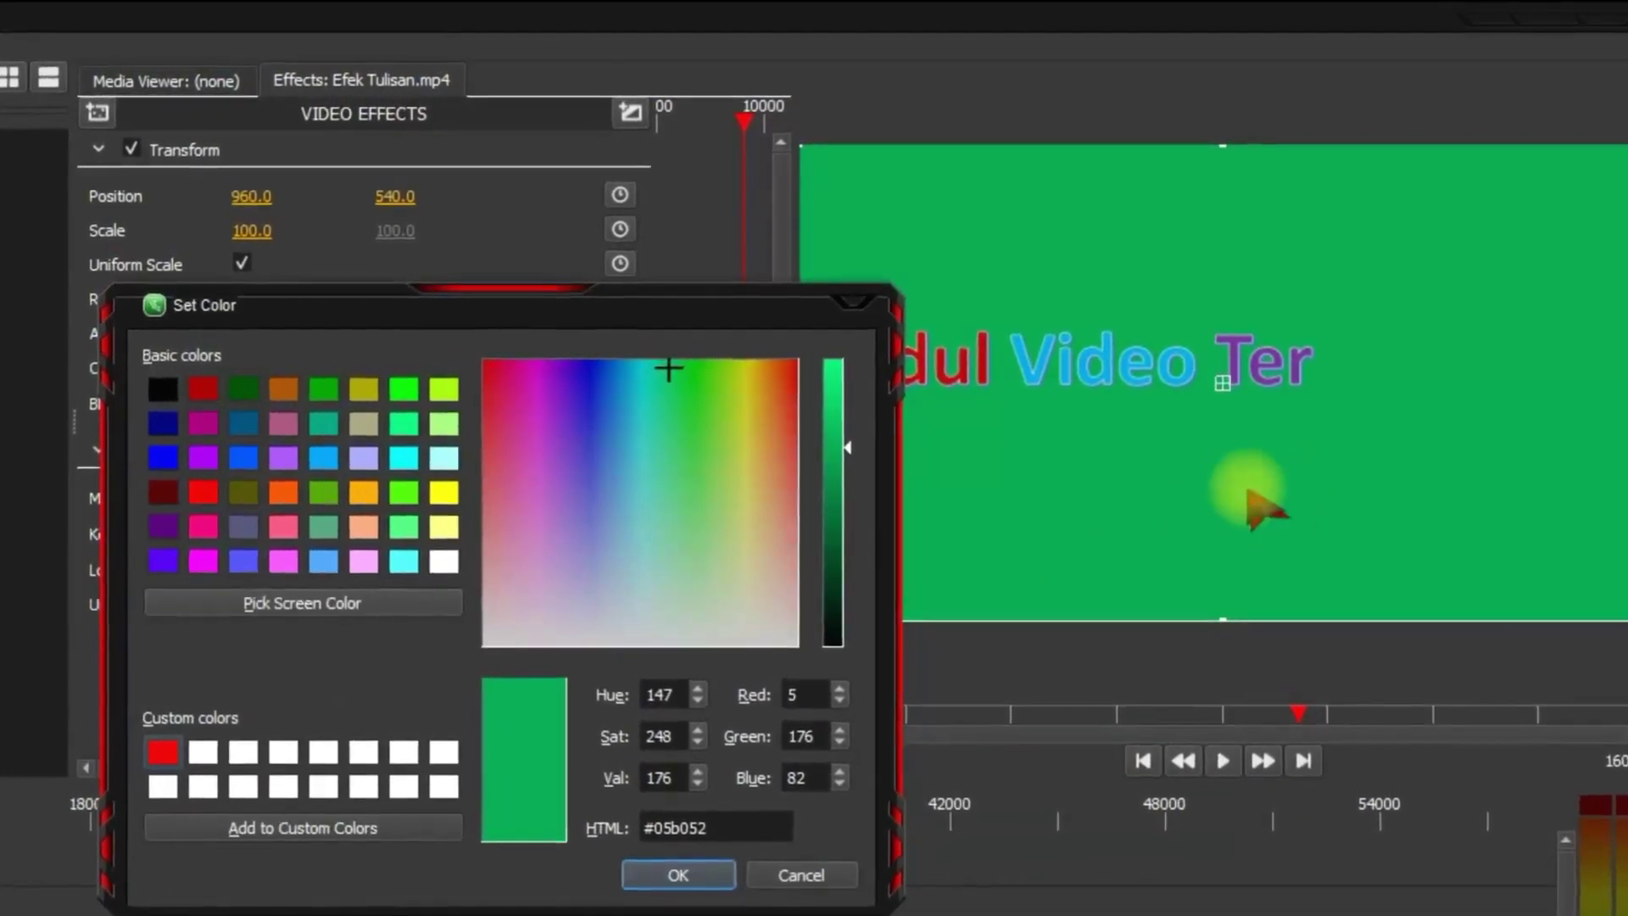
pyautogui.click(672, 875)
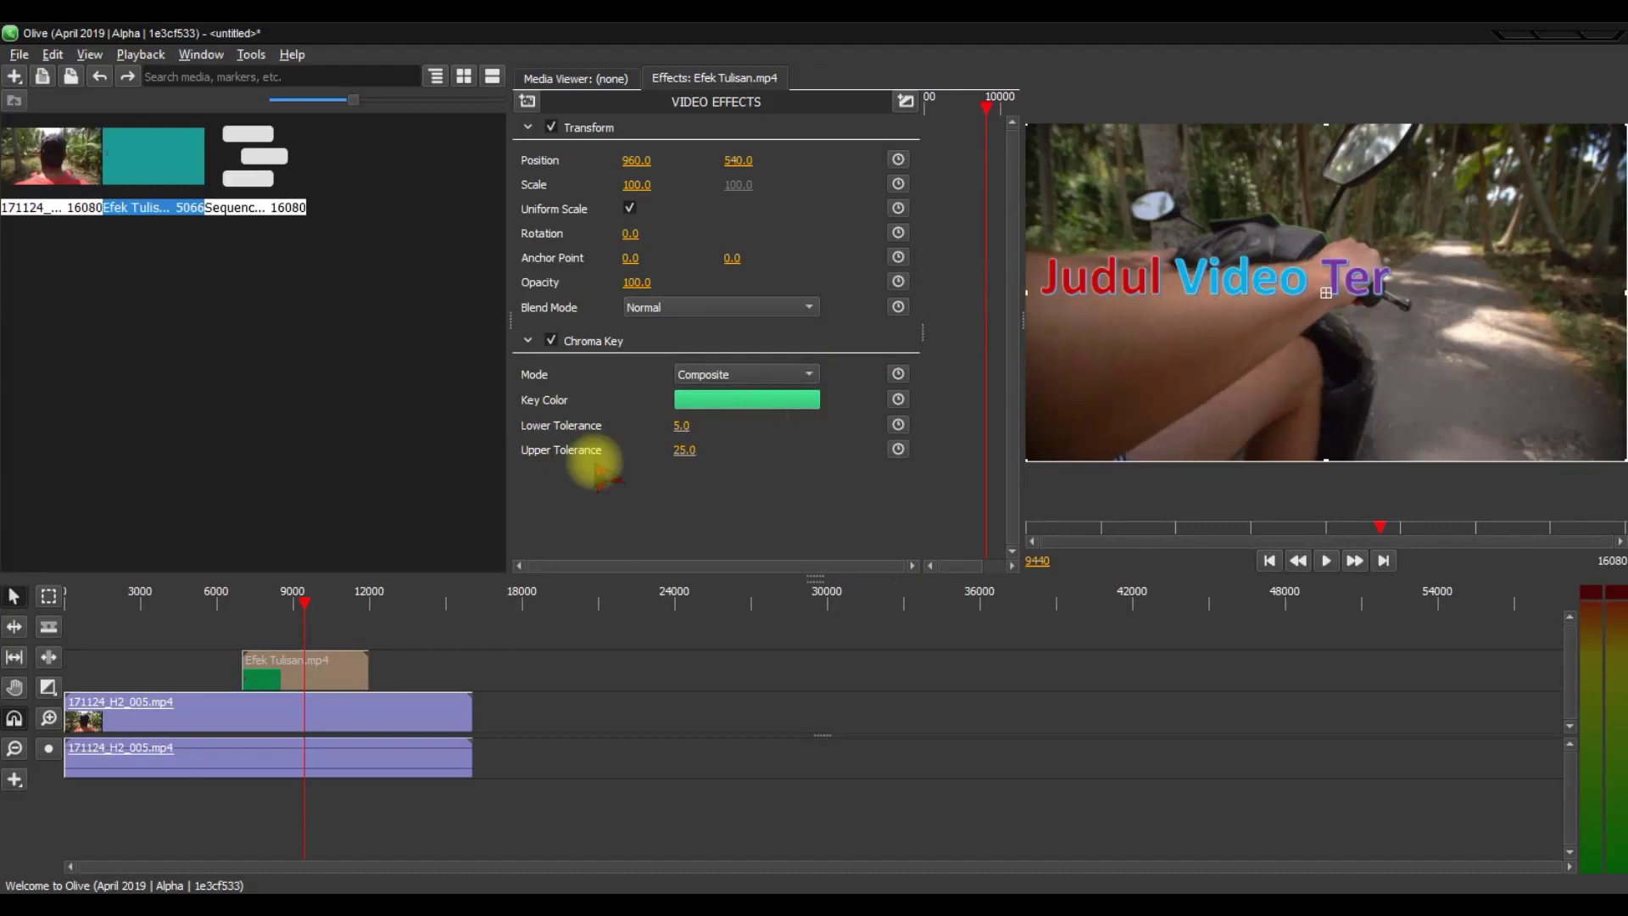
pyautogui.moveTo(304, 603); pyautogui.dragTo(178, 600)
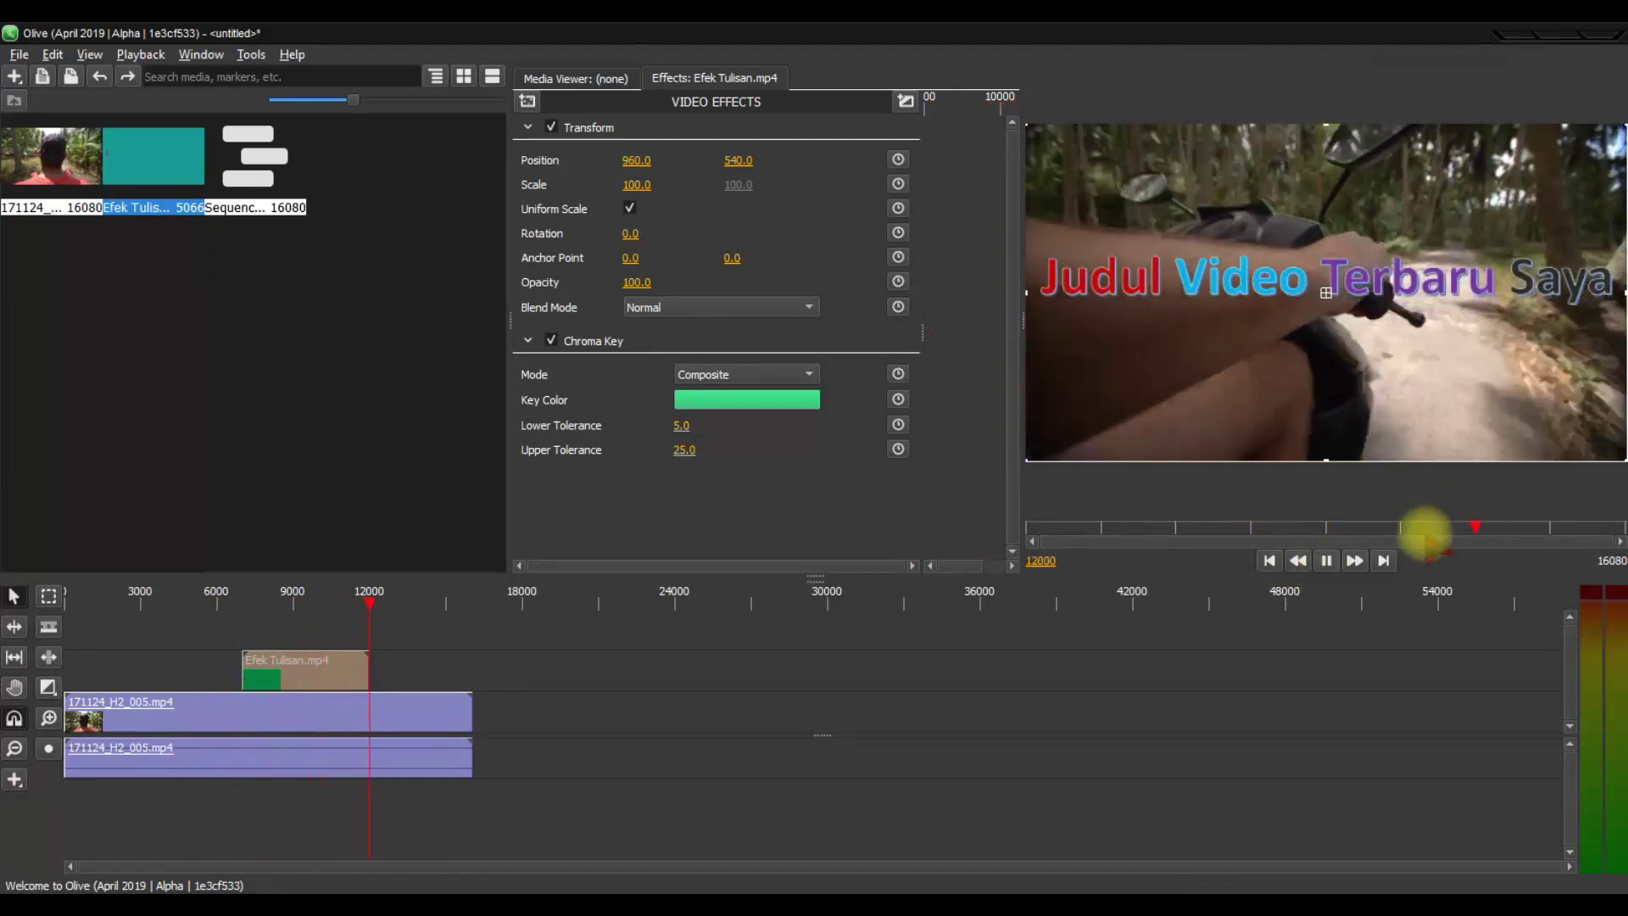
pyautogui.click(1326, 561)
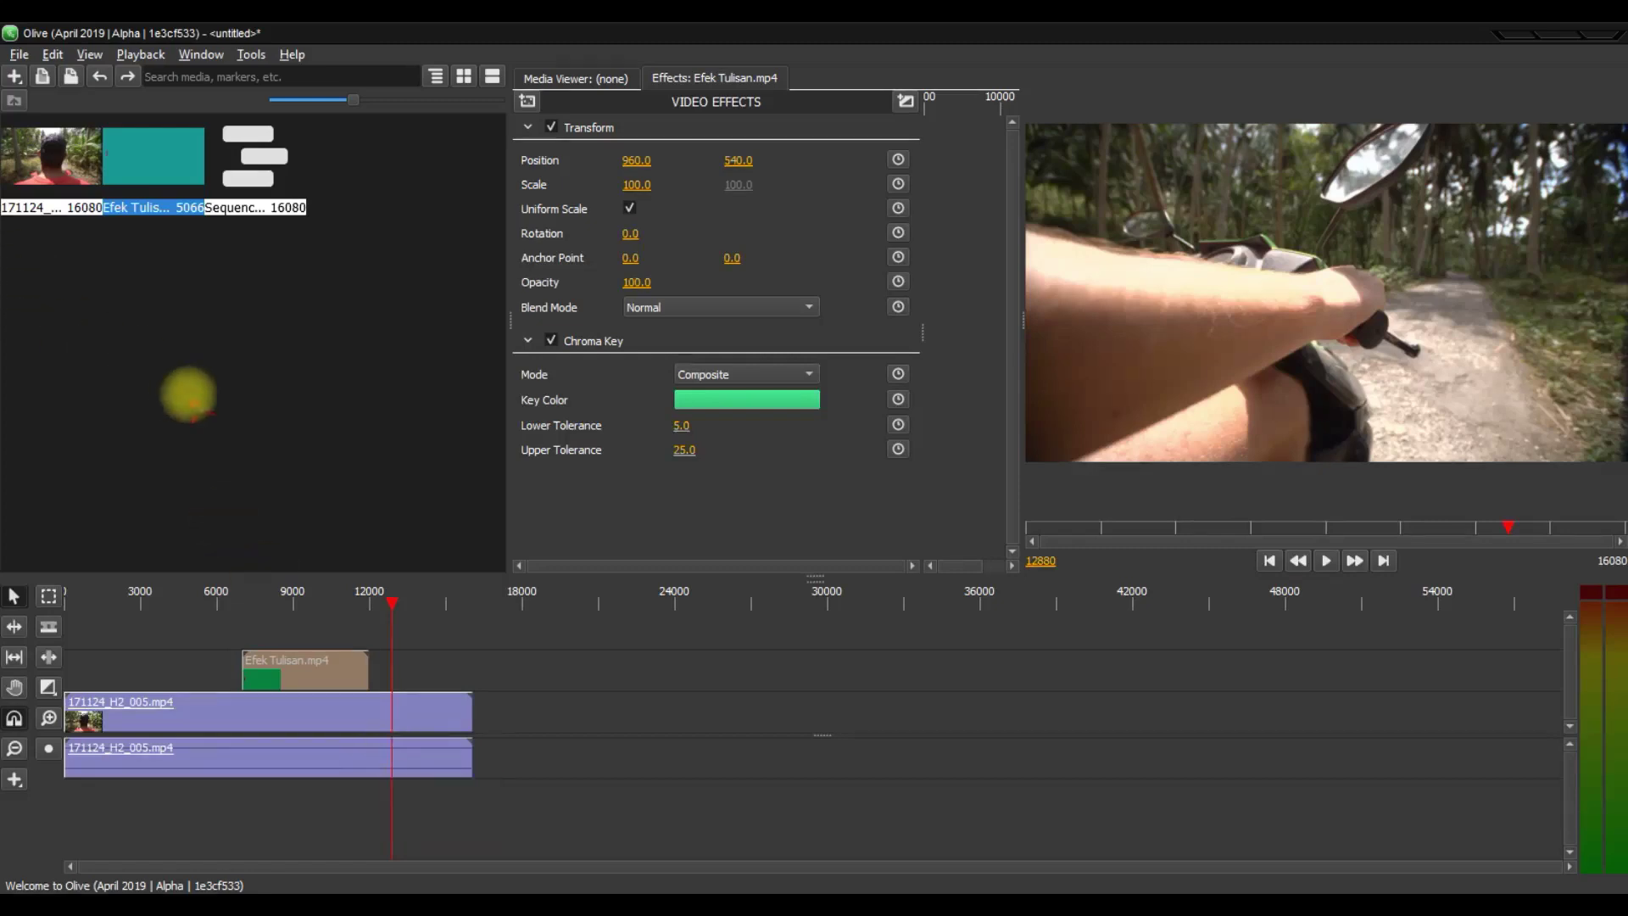
# Import the typewriter-1 sound from the Mesin Ketik folder inside Sound Effect.
pyautogui.click(119, 320)
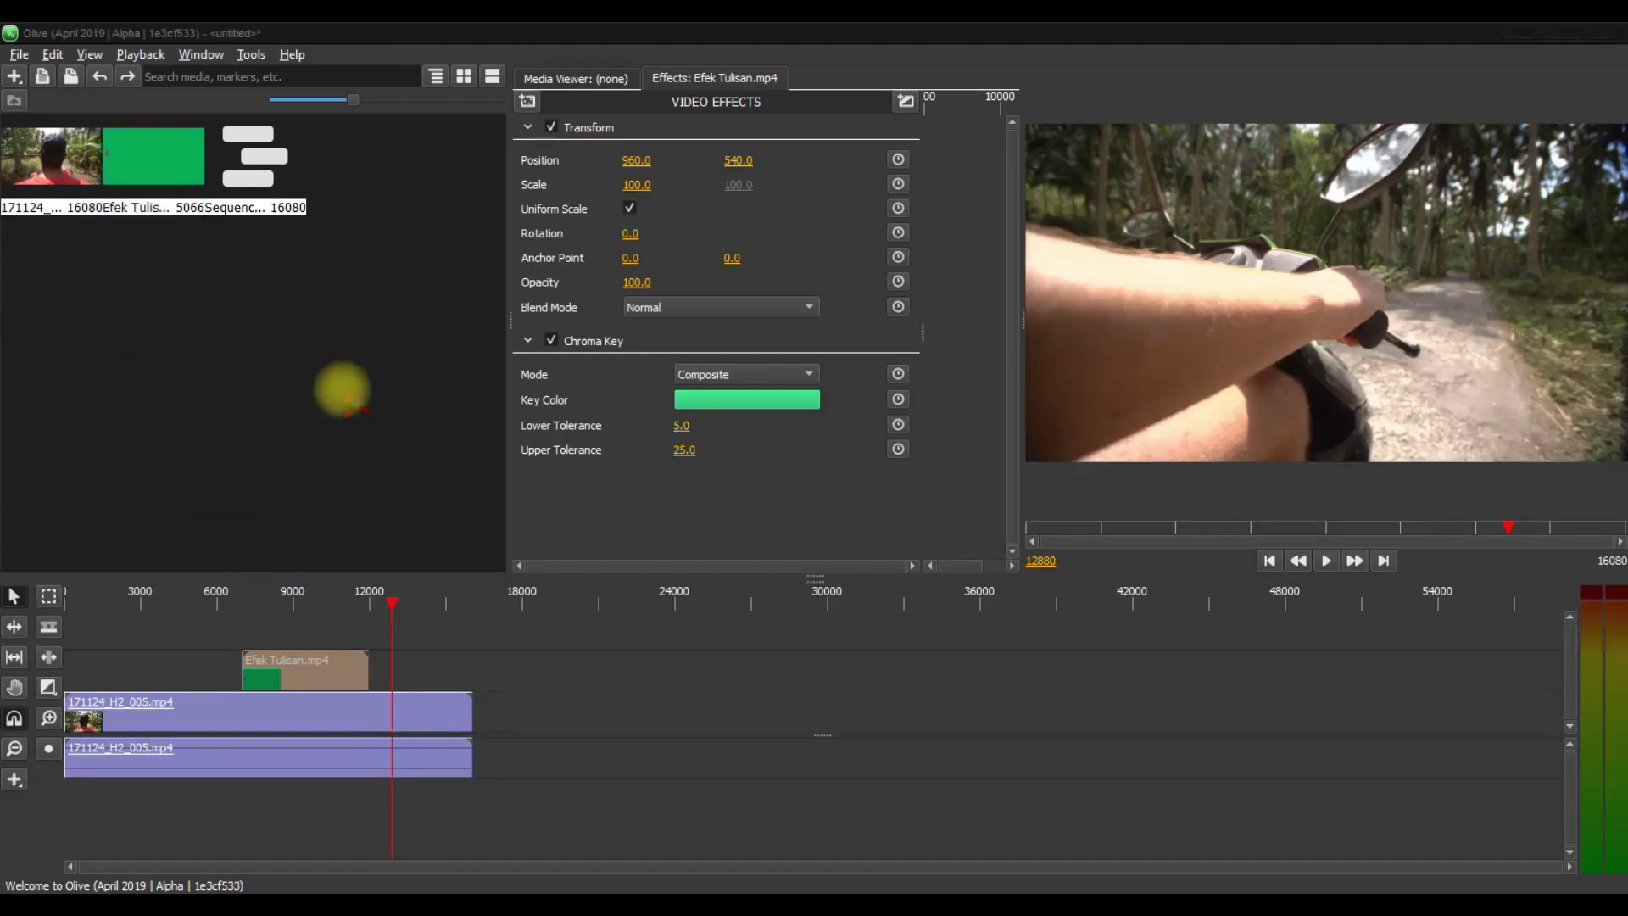
pyautogui.doubleClick(343, 389)
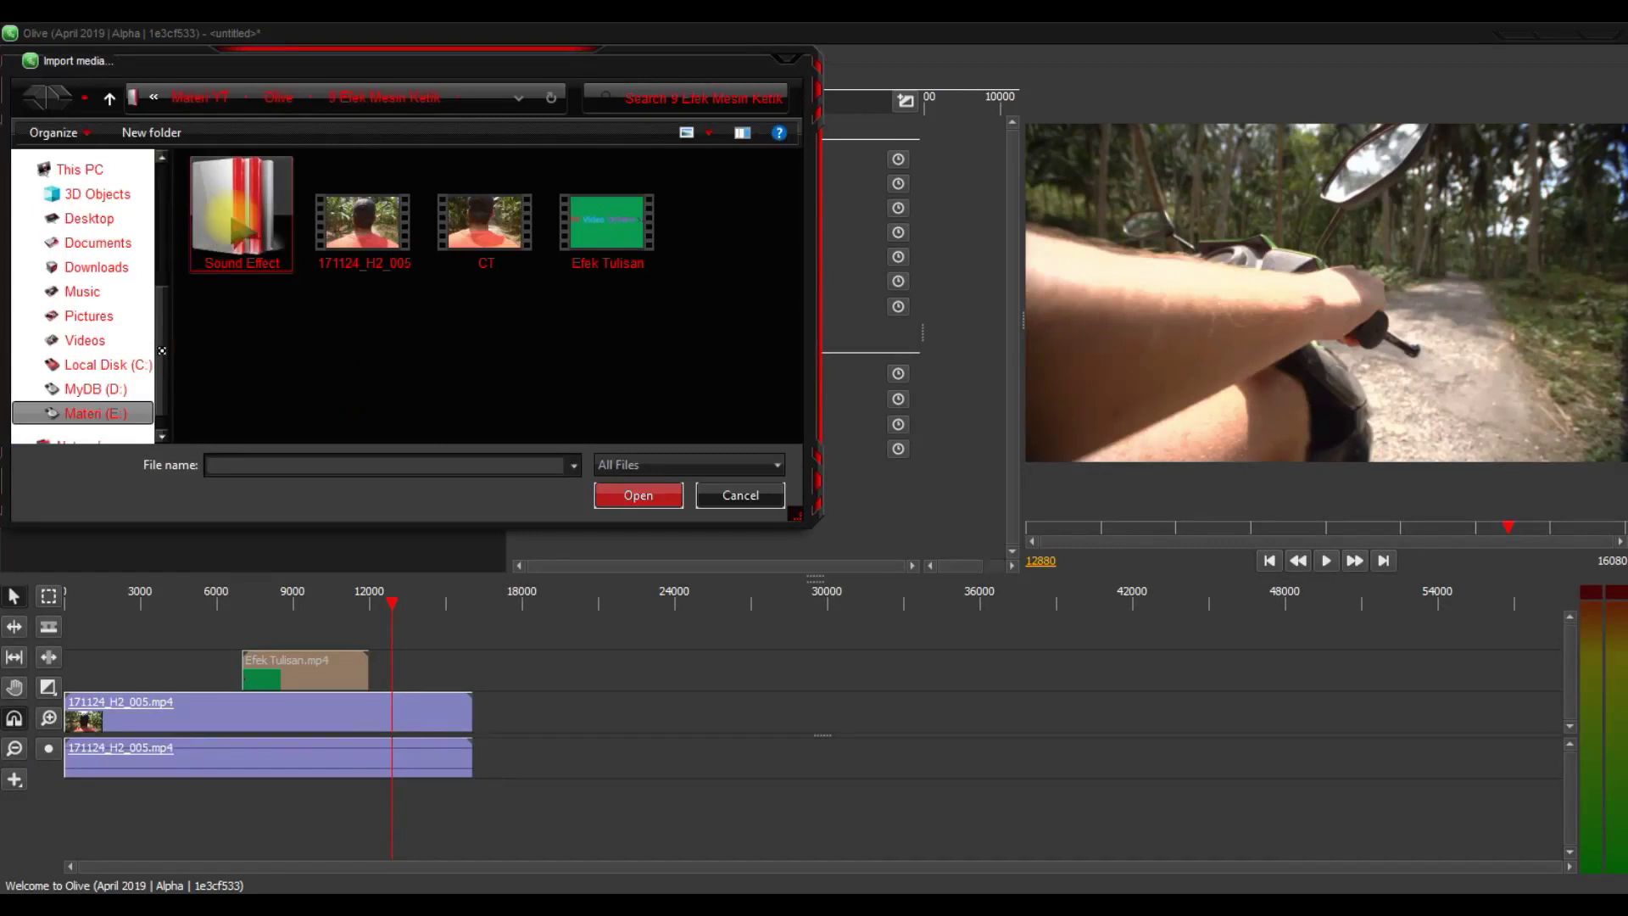
pyautogui.doubleClick(242, 246)
pyautogui.doubleClick(265, 194)
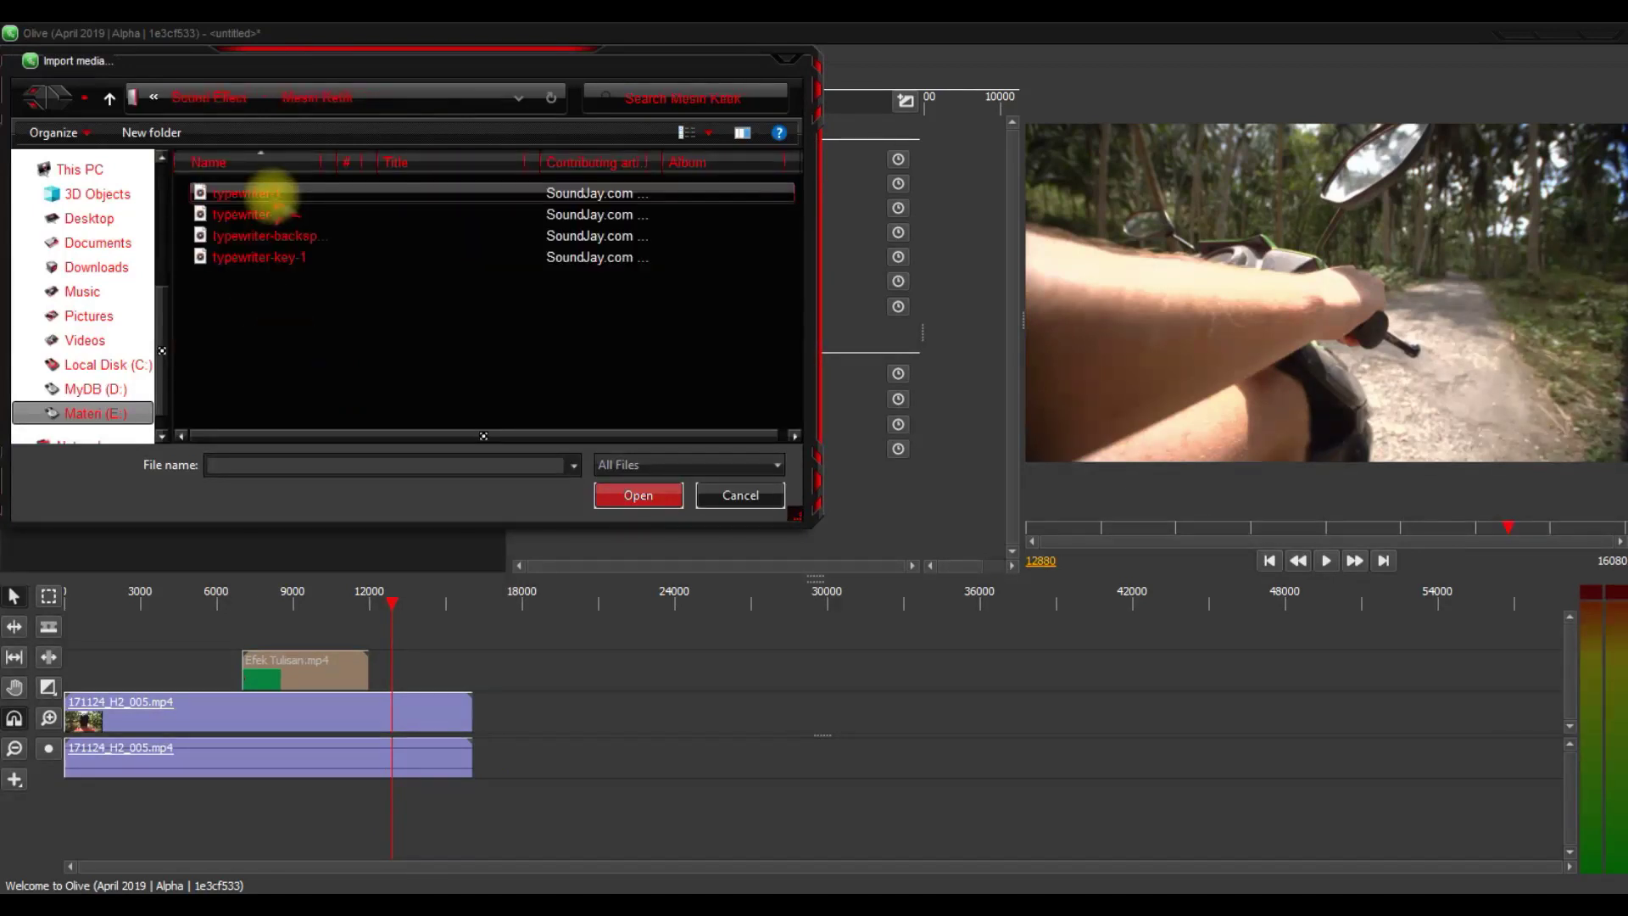
pyautogui.doubleClick(255, 193)
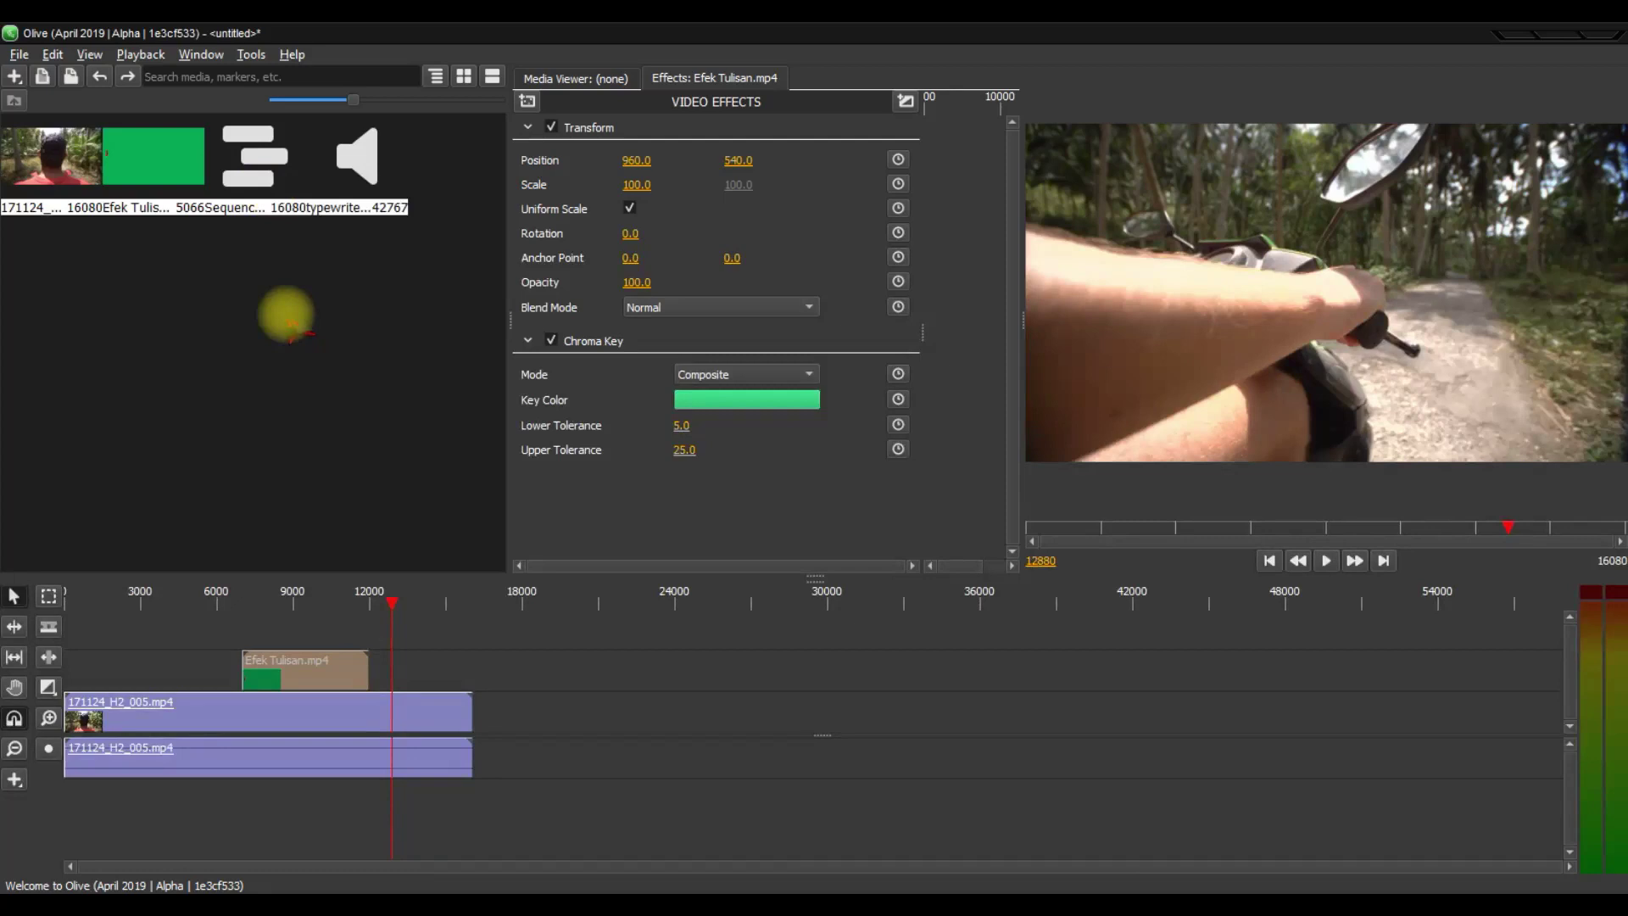
# Place the typewriter-1 sound on the second audio track from 7000 and trim its end to match the Efek Tulisan clip.
pyautogui.moveTo(363, 159); pyautogui.dragTo(290, 807)
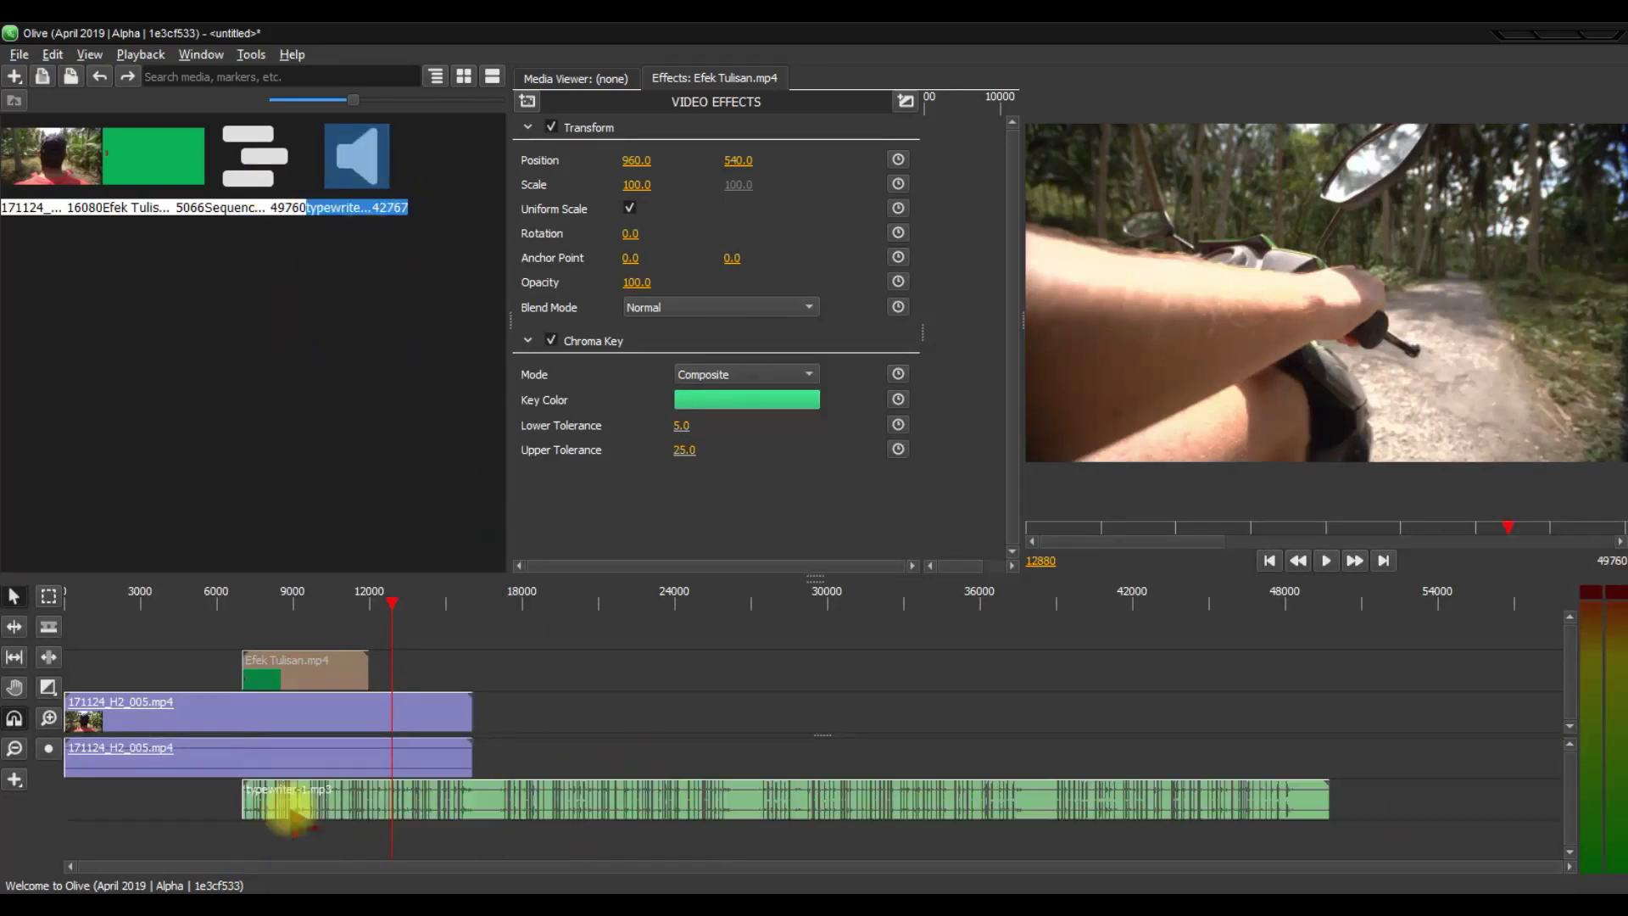
pyautogui.click(240, 626)
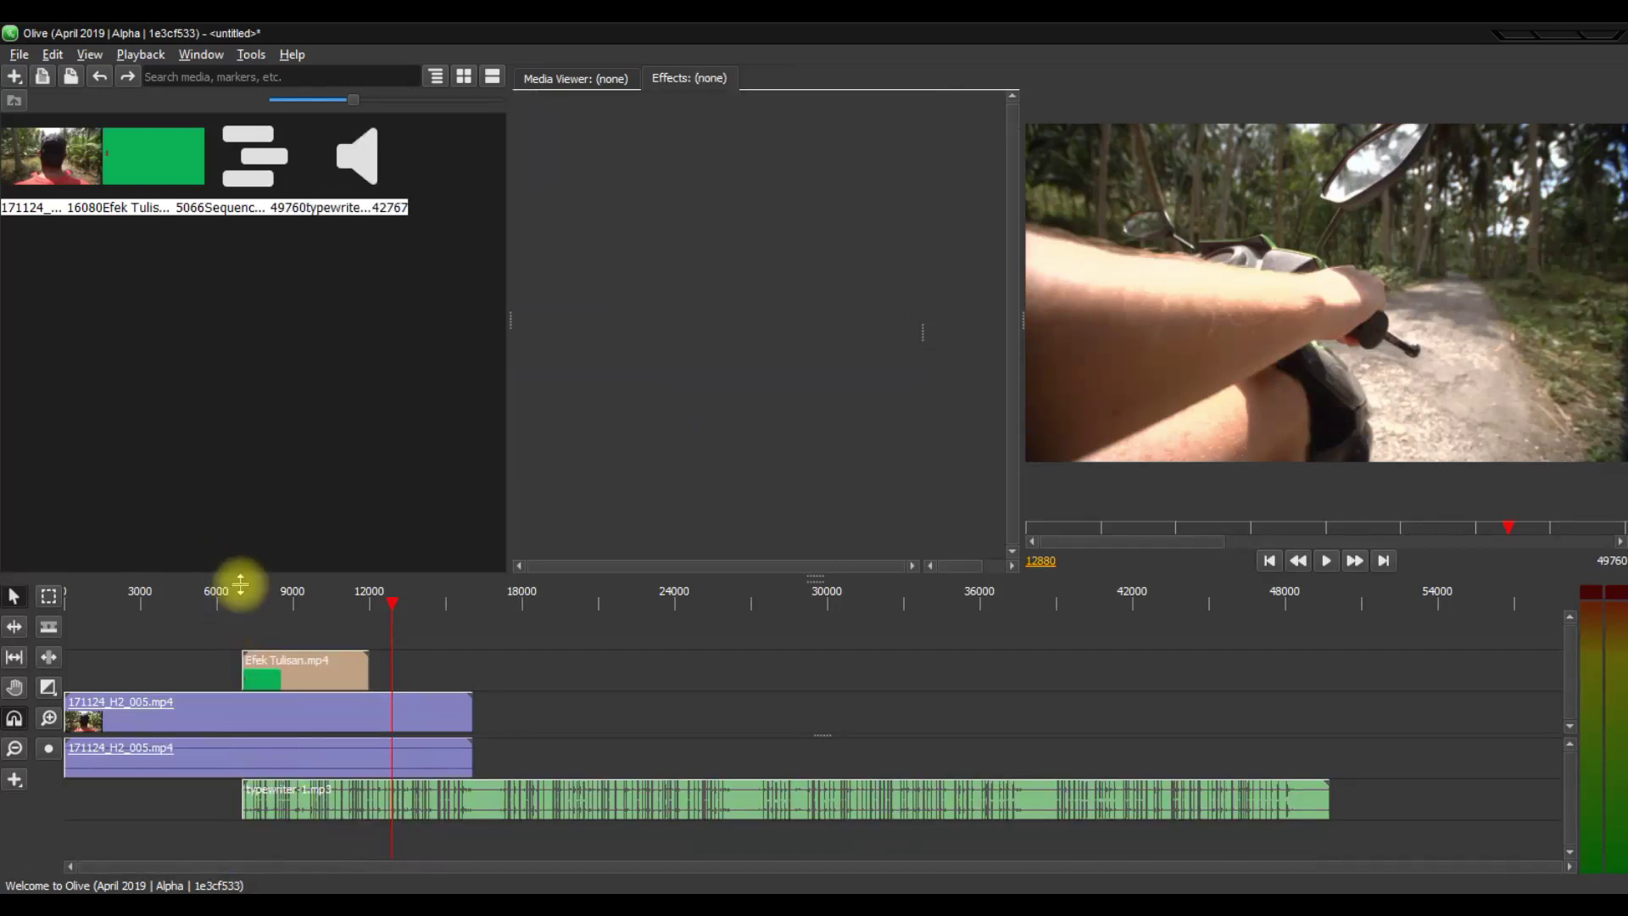
pyautogui.moveTo(381, 606); pyautogui.dragTo(243, 606)
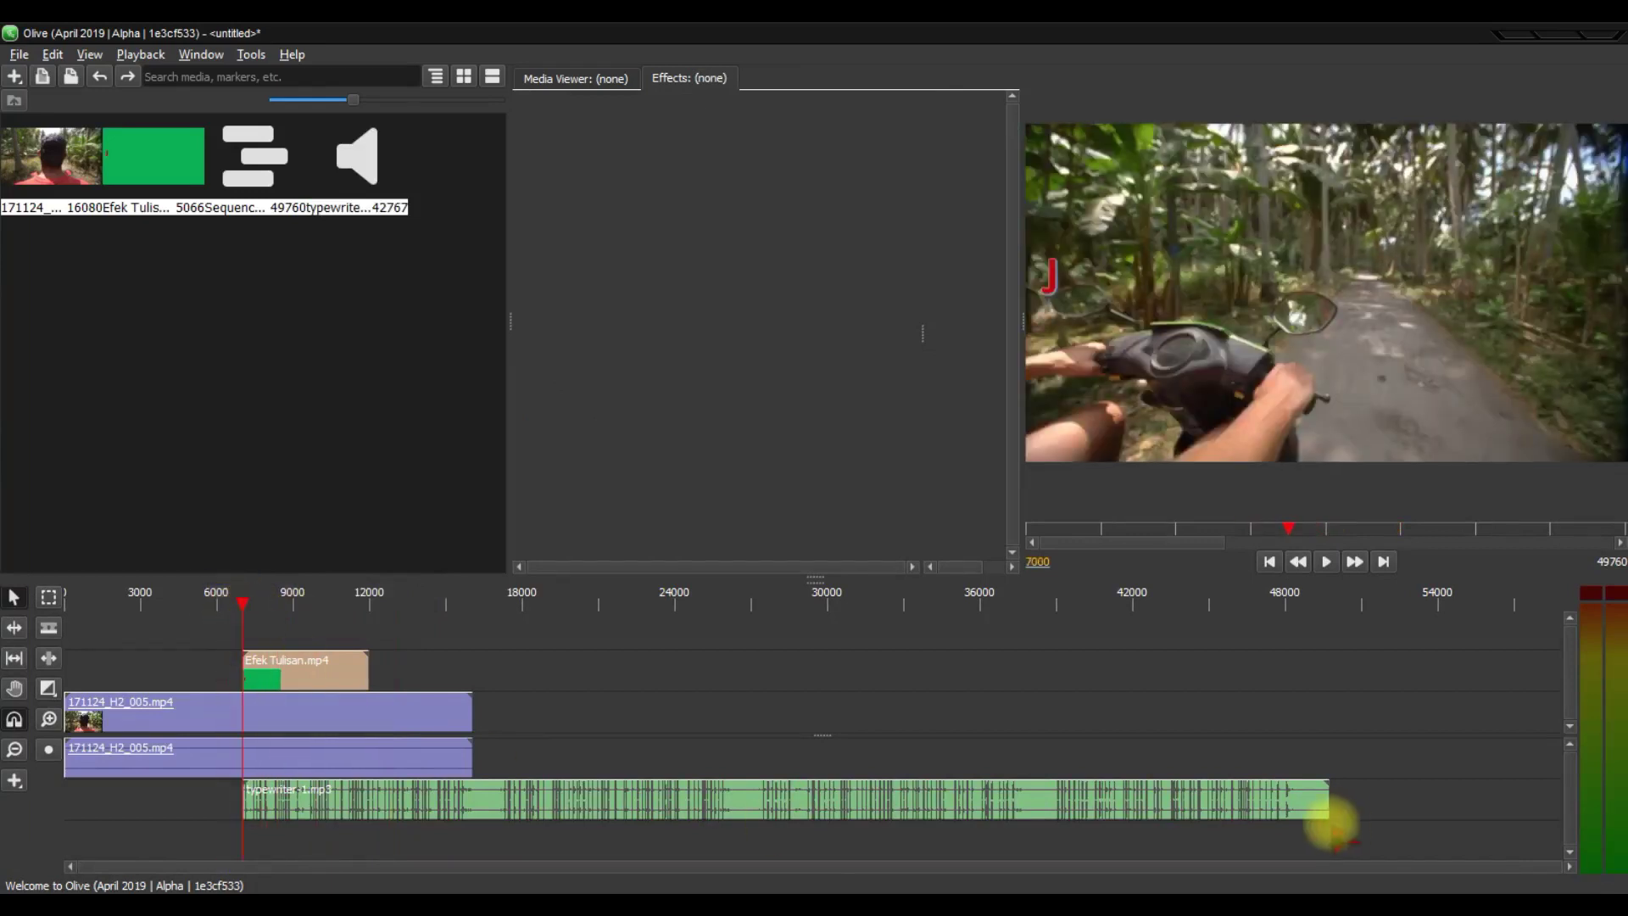
pyautogui.moveTo(1329, 810); pyautogui.dragTo(369, 811)
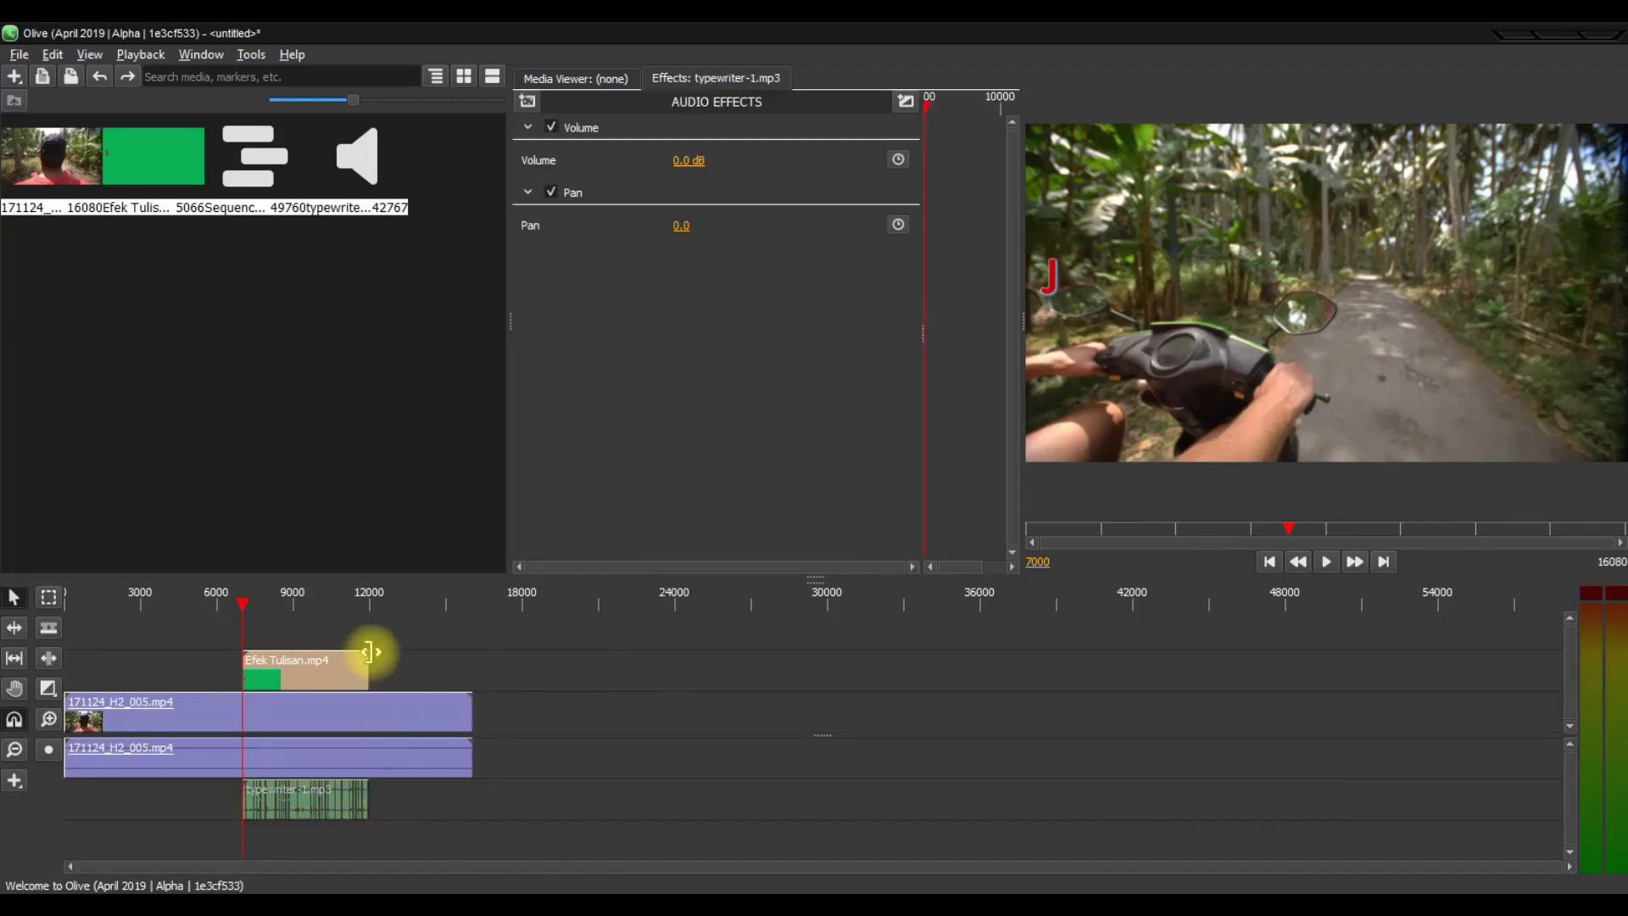
# Play the sequence from 5520 to check the typewriter sound against the title animation.
pyautogui.click(337, 683)
pyautogui.moveTo(242, 604); pyautogui.dragTo(204, 602)
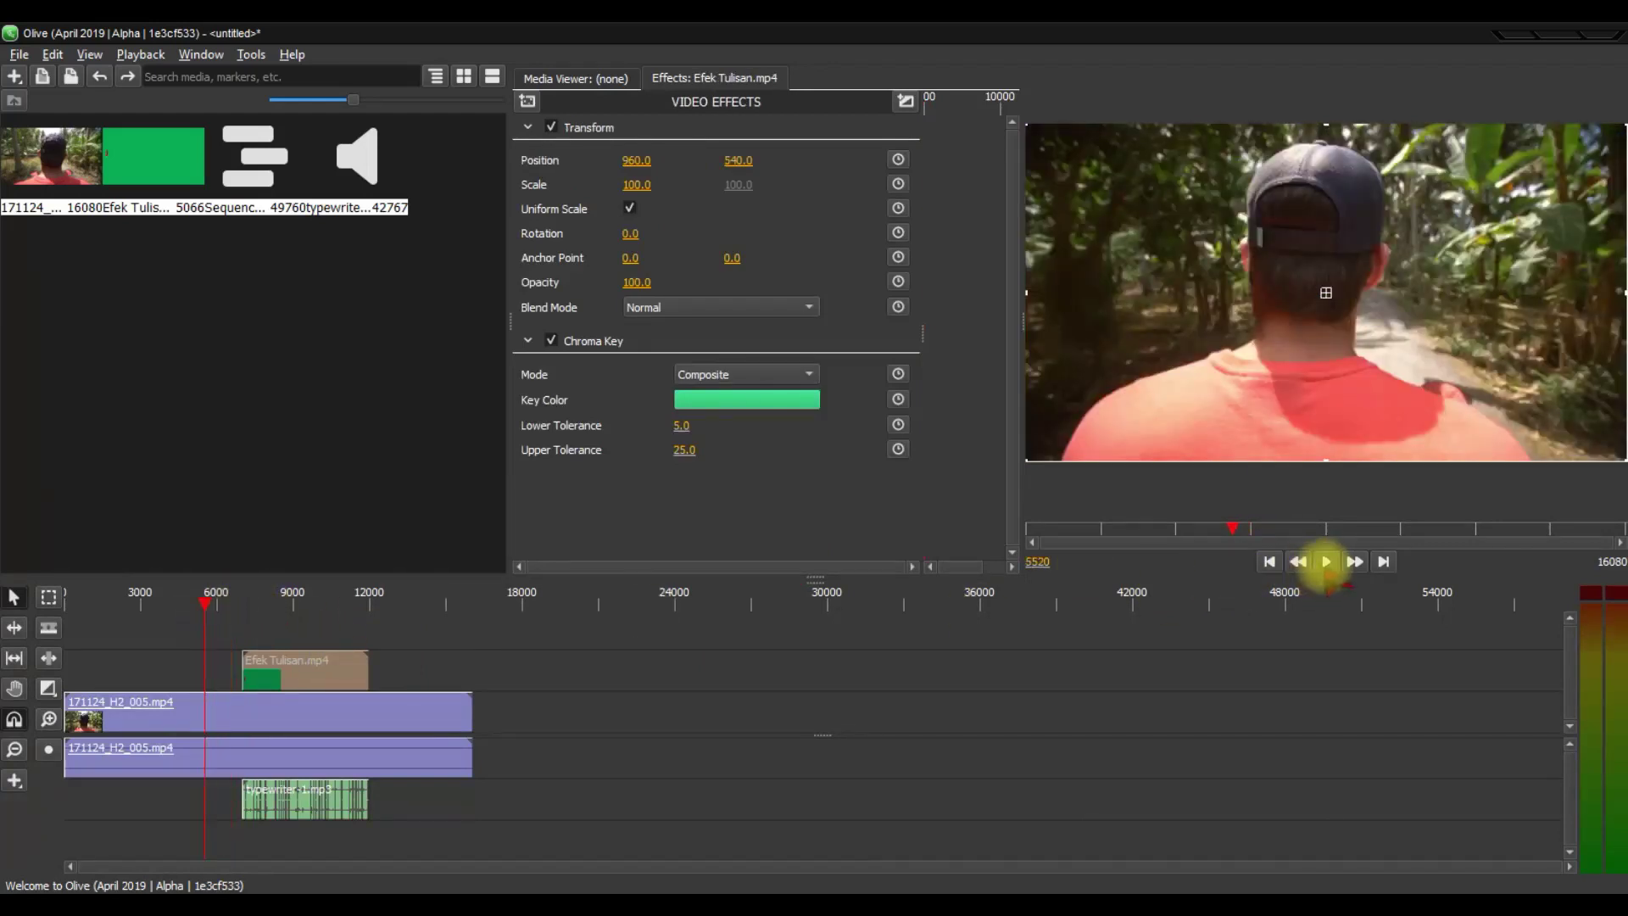
pyautogui.click(1326, 561)
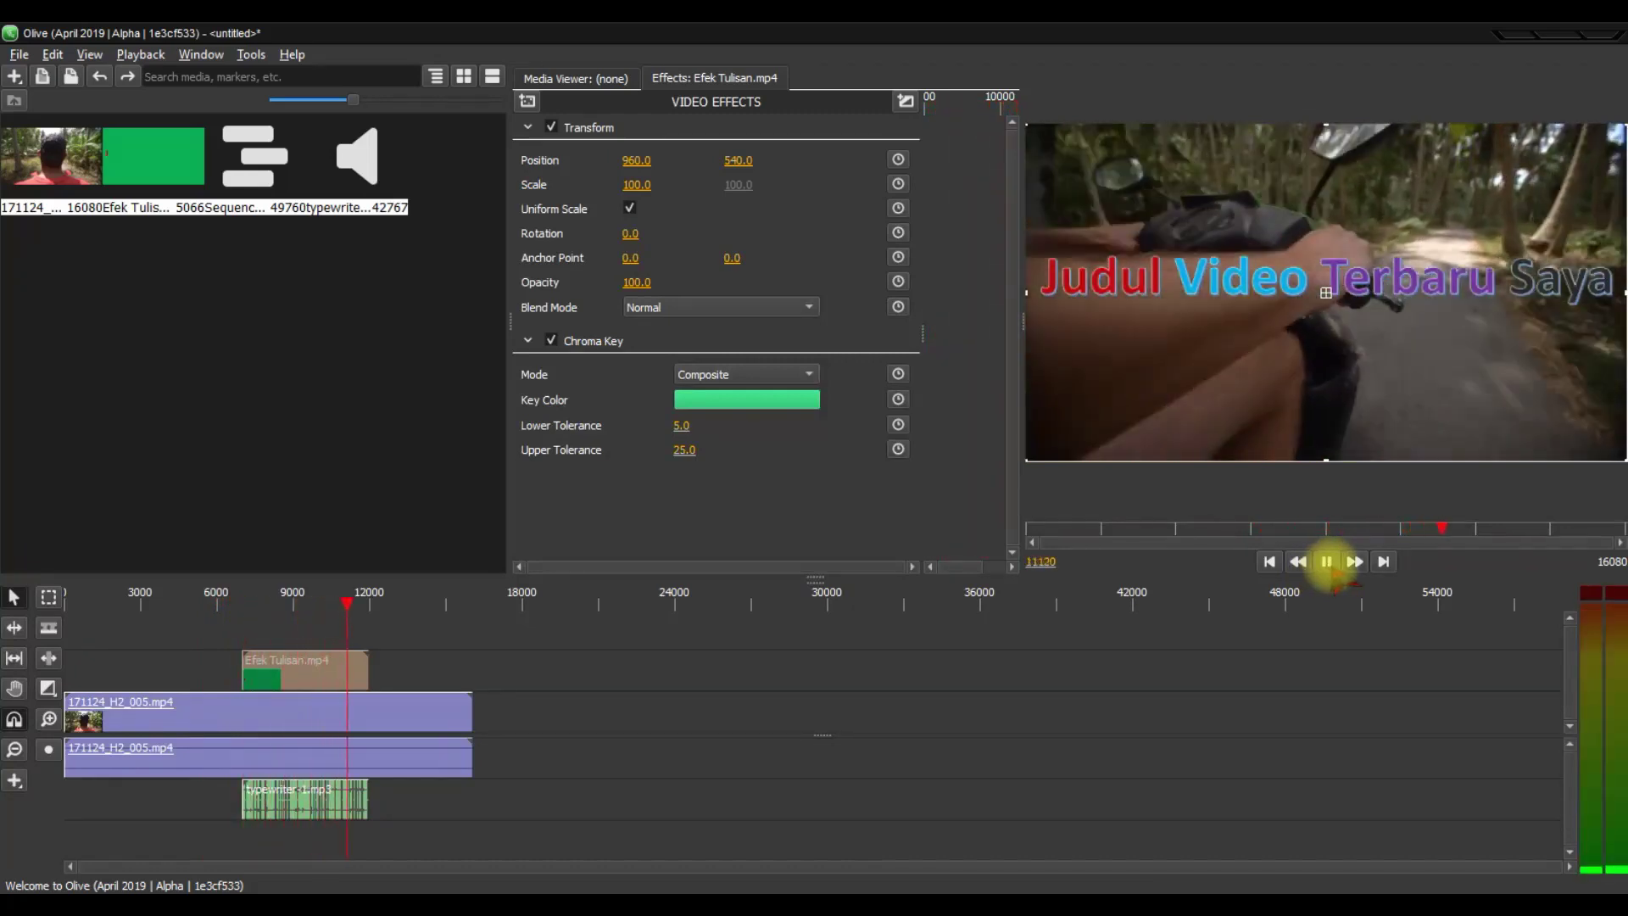
pyautogui.click(1328, 561)
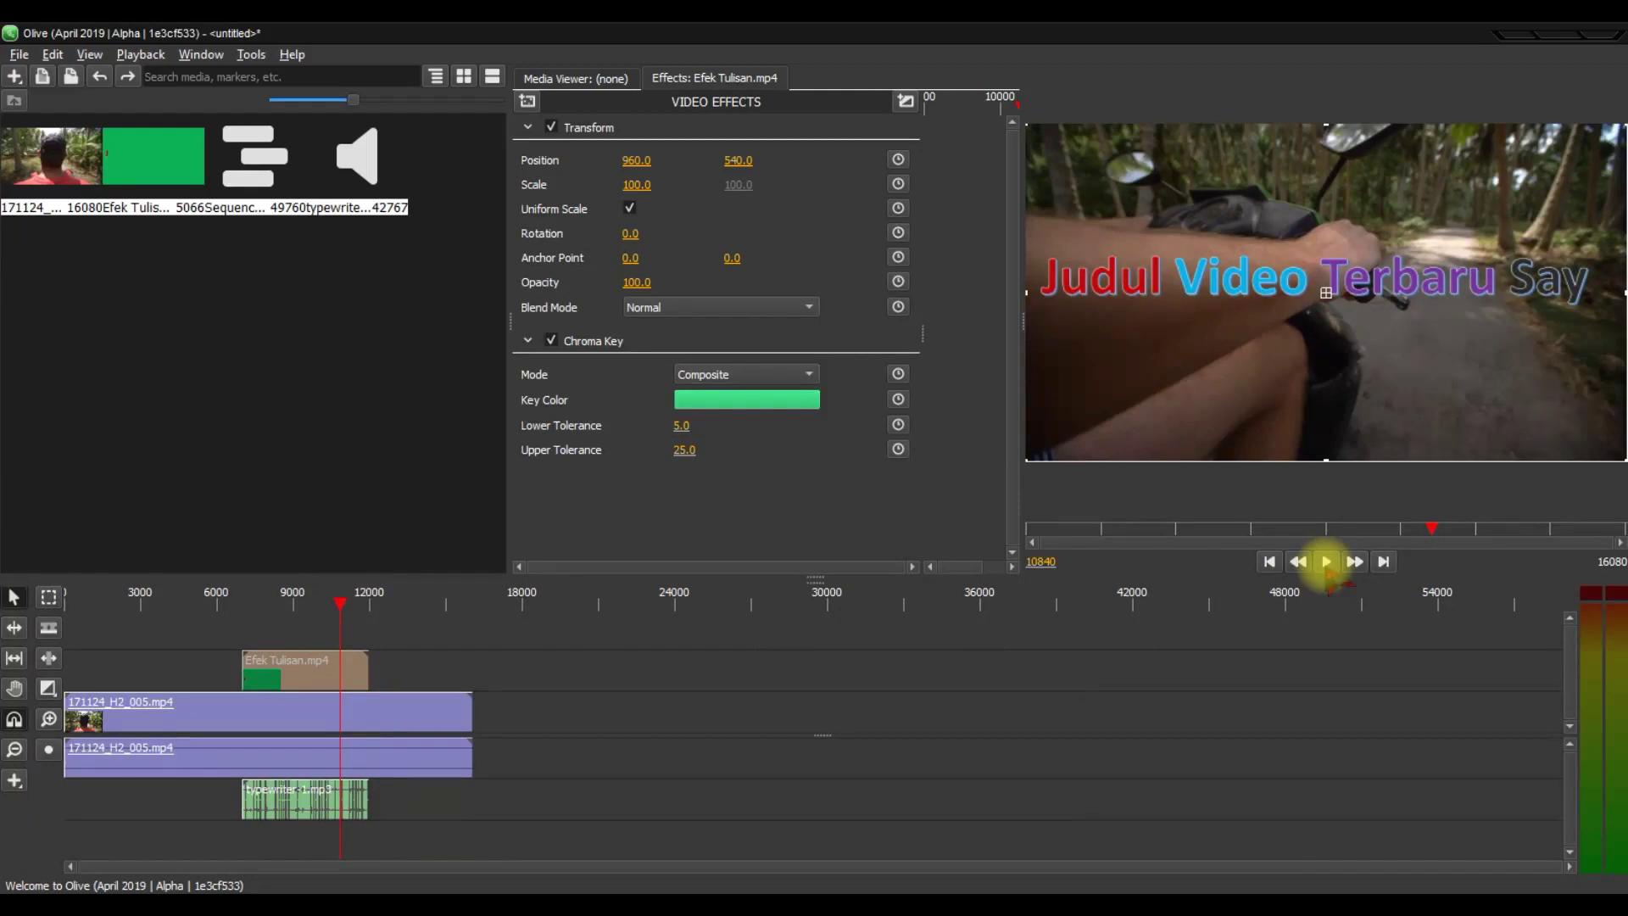
pyautogui.click(1326, 561)
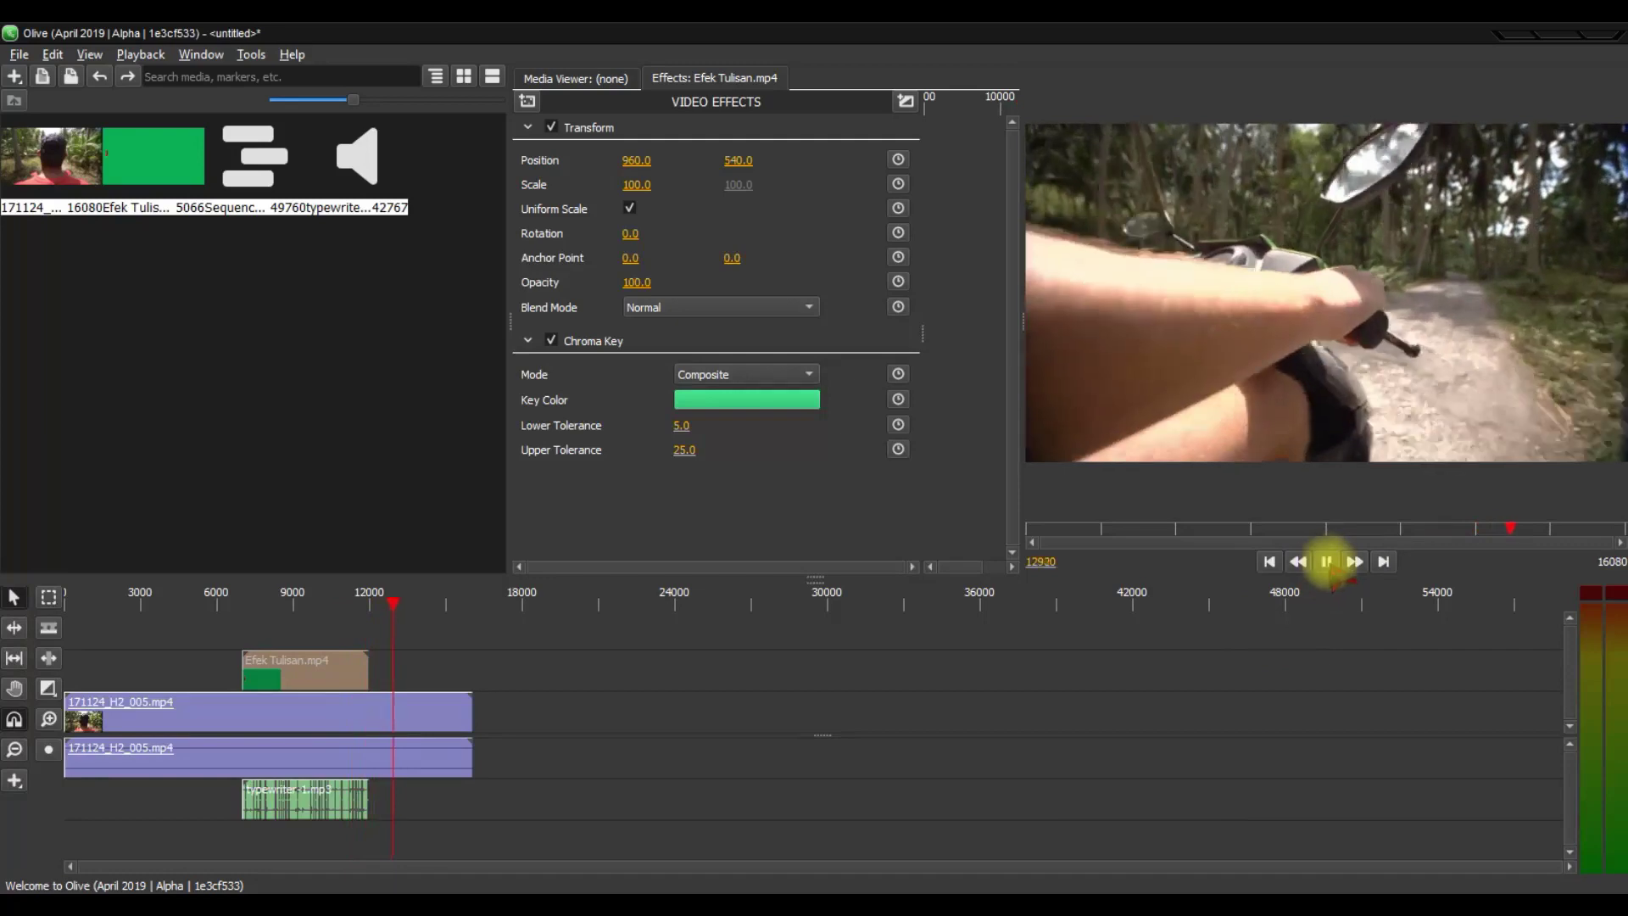
pyautogui.click(1326, 561)
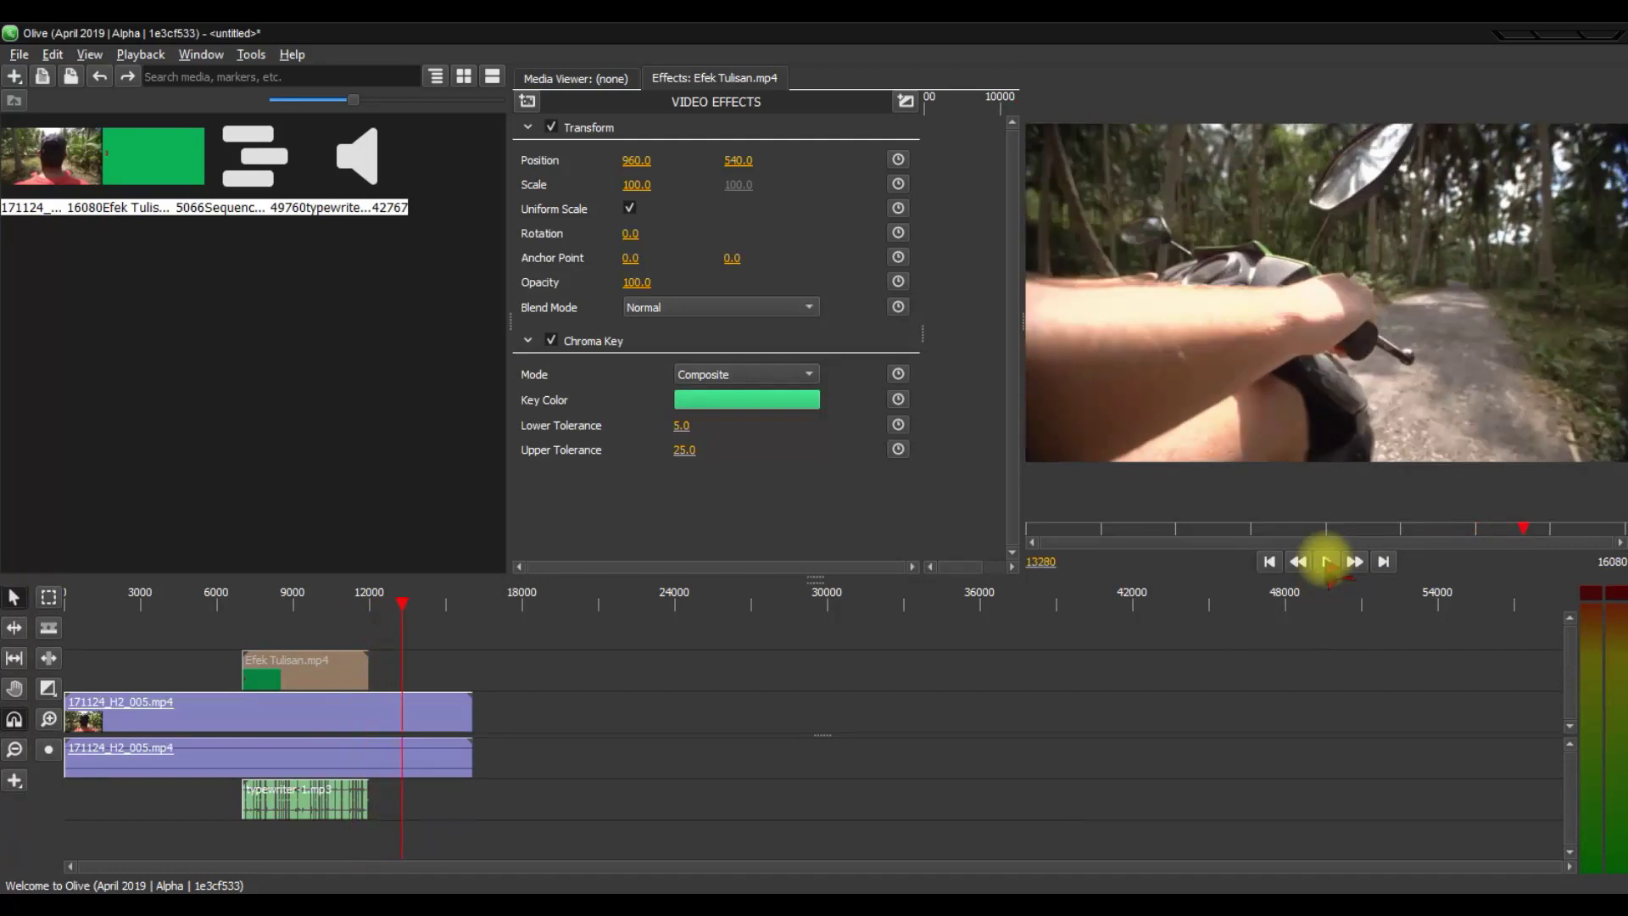
# Trim the end of the typewriter-1 sound to 11280, where the title finishes typing, and play back the result.
pyautogui.click(343, 604)
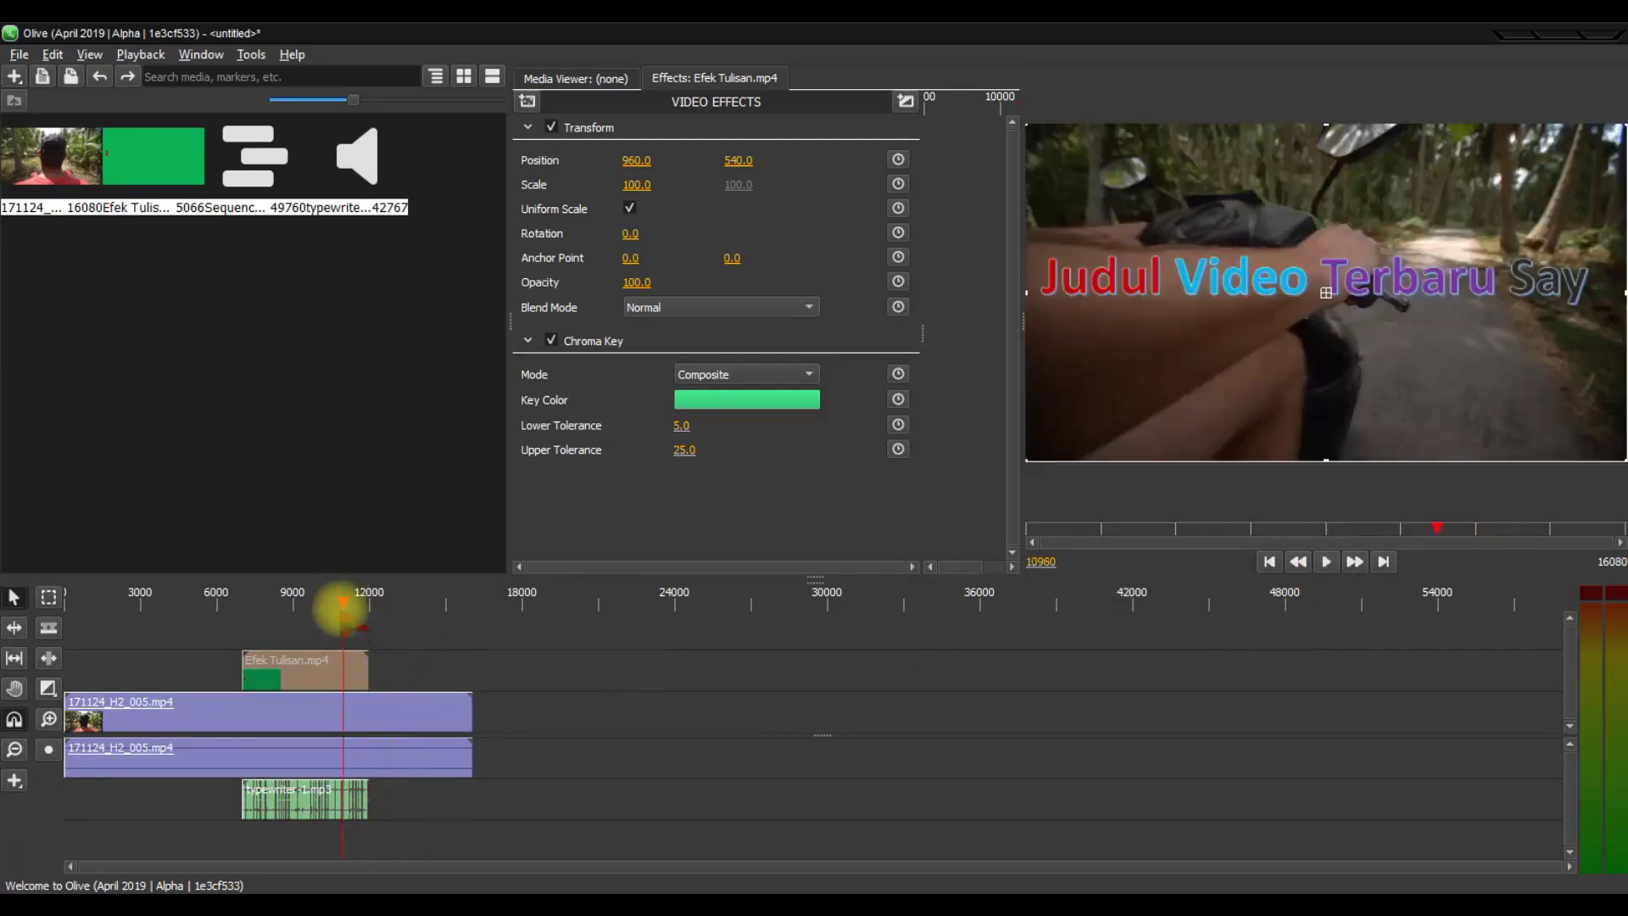
pyautogui.moveTo(343, 604); pyautogui.dragTo(351, 604)
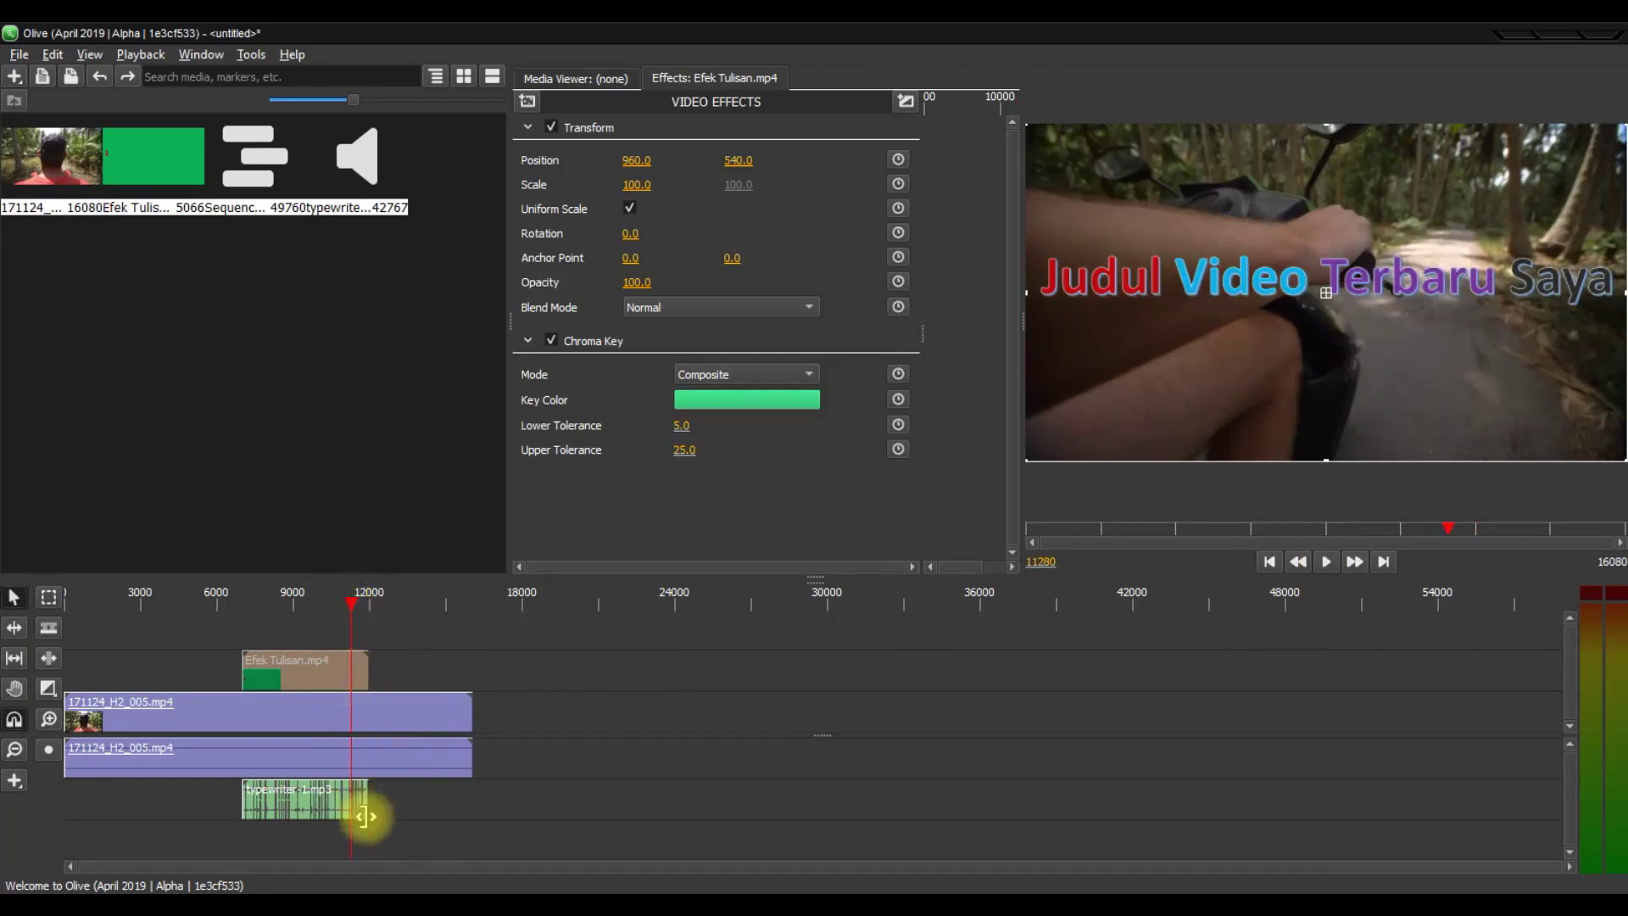
pyautogui.moveTo(366, 801); pyautogui.dragTo(350, 801)
pyautogui.moveTo(351, 604); pyautogui.dragTo(198, 604)
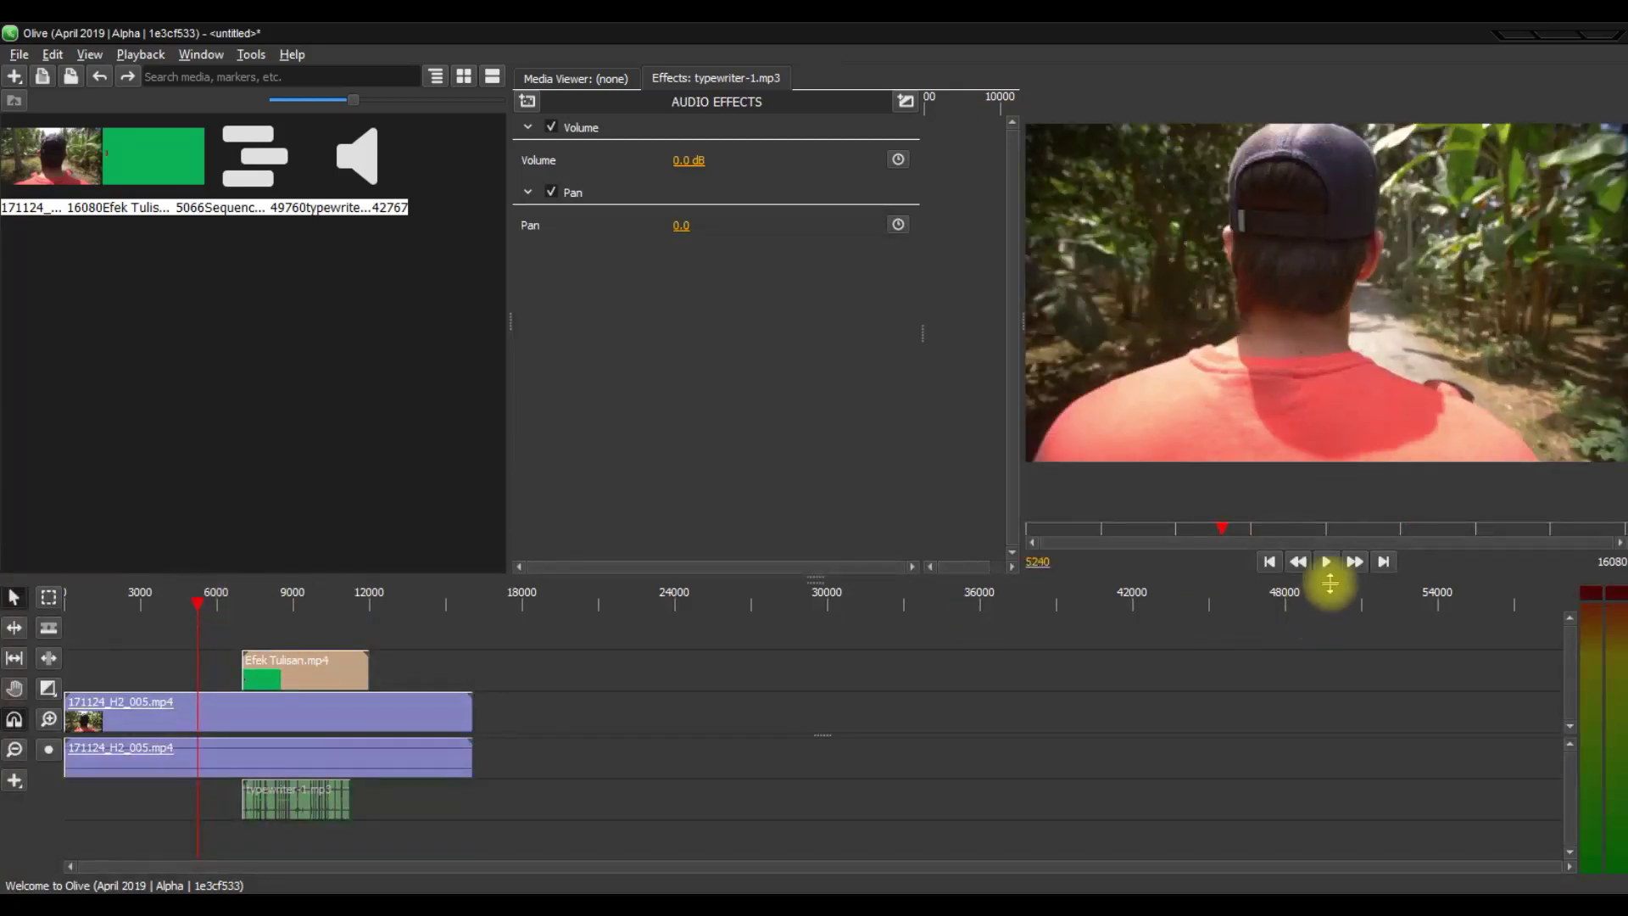
pyautogui.click(1326, 563)
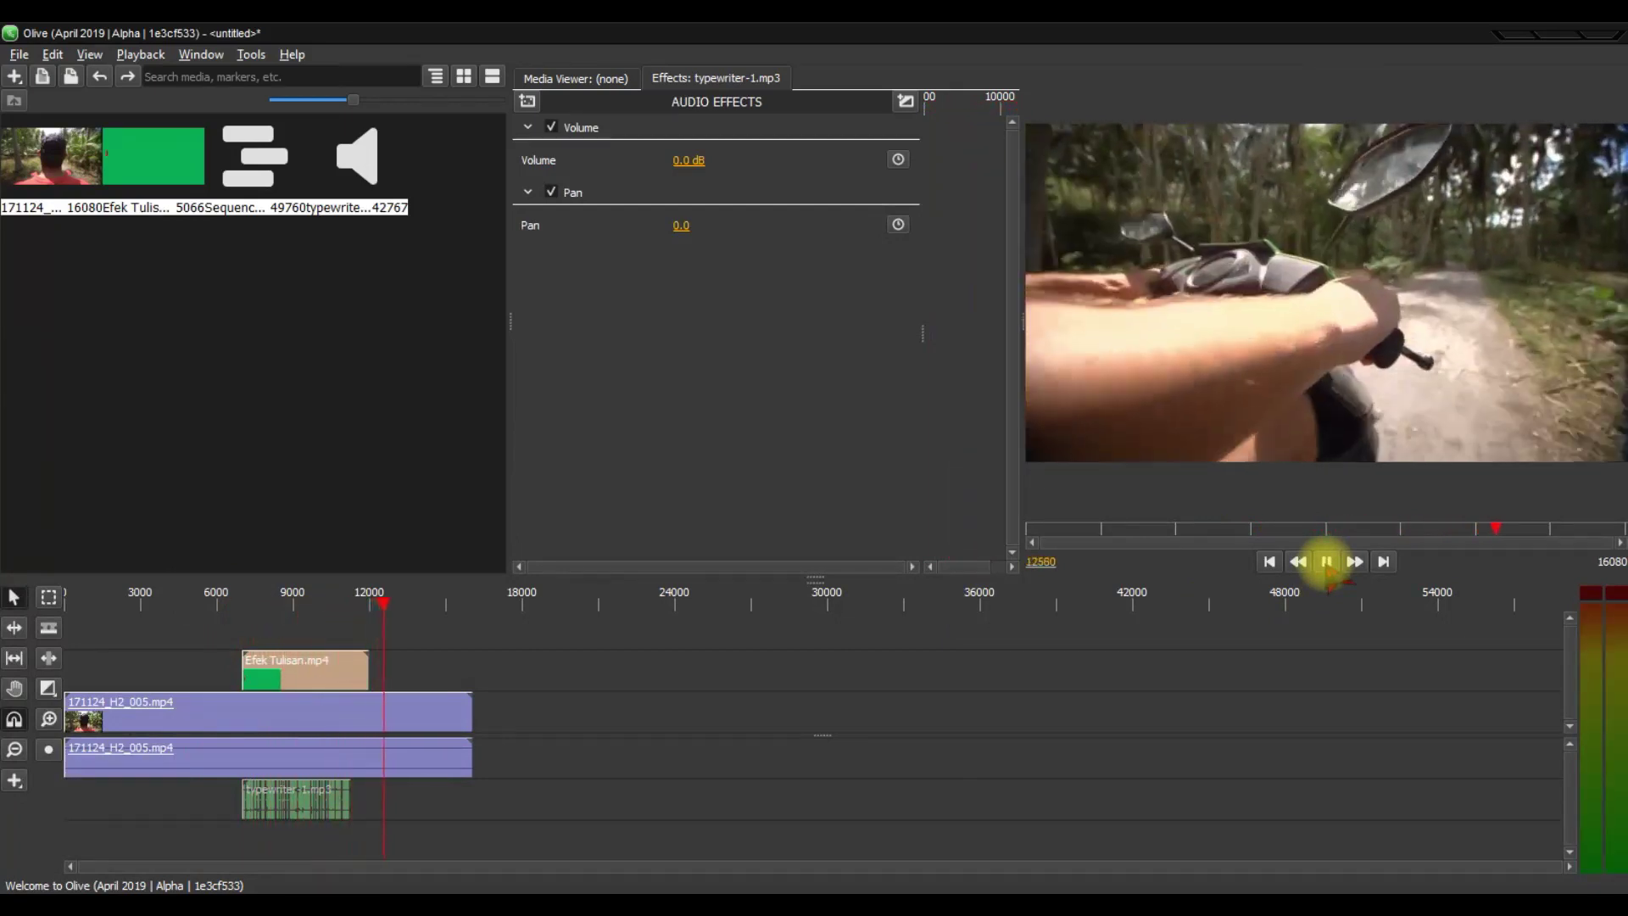
pyautogui.click(1326, 563)
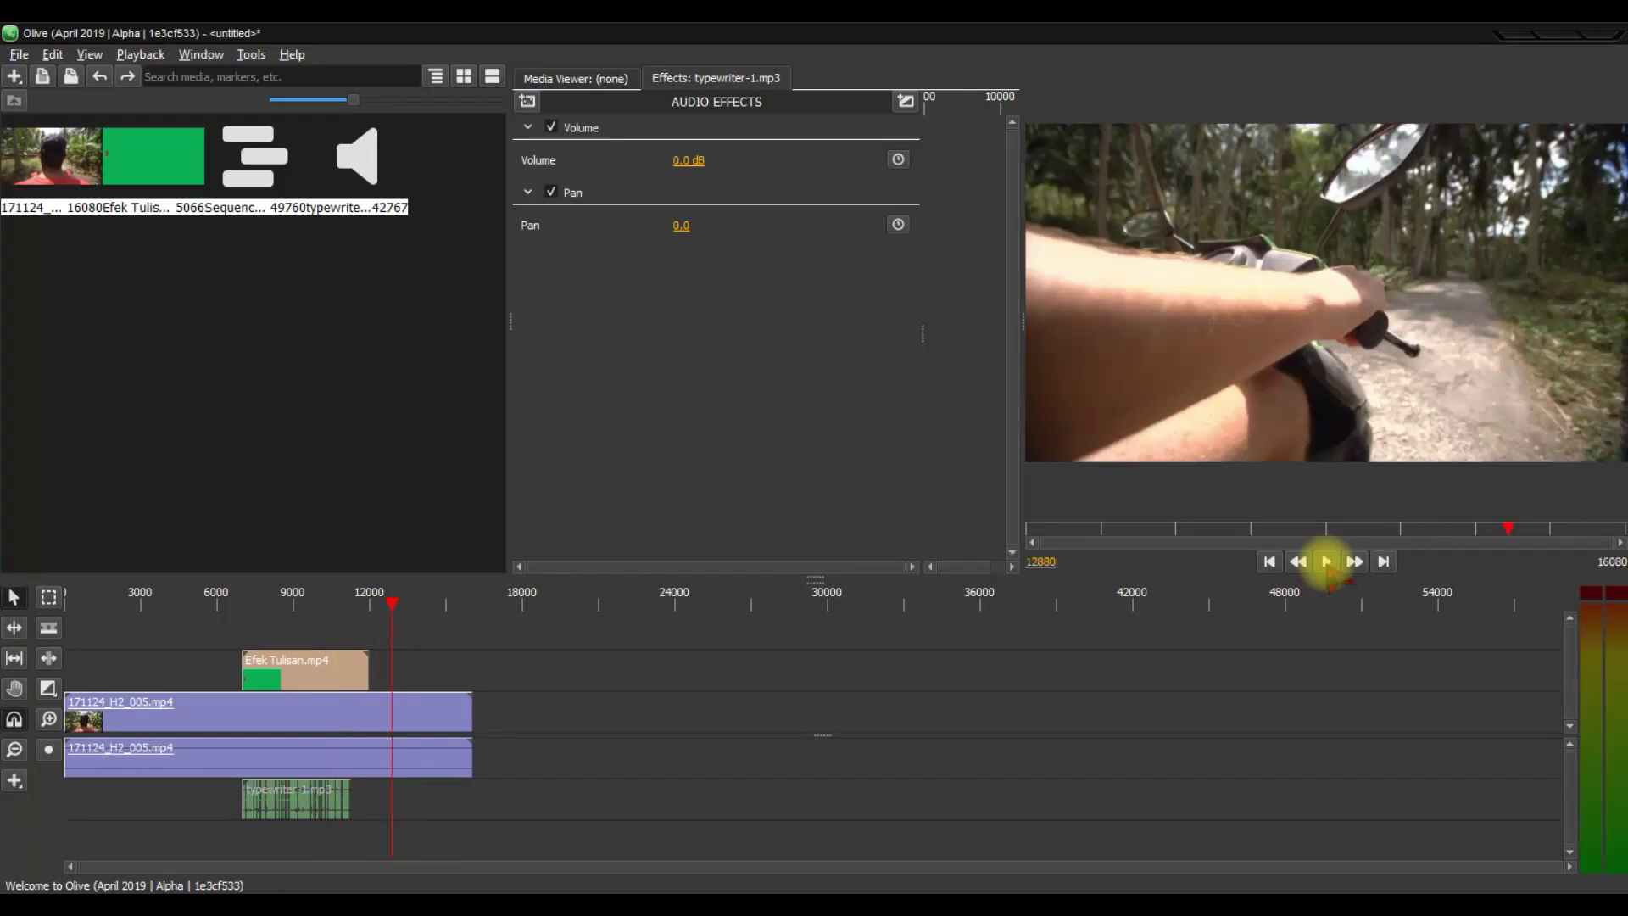